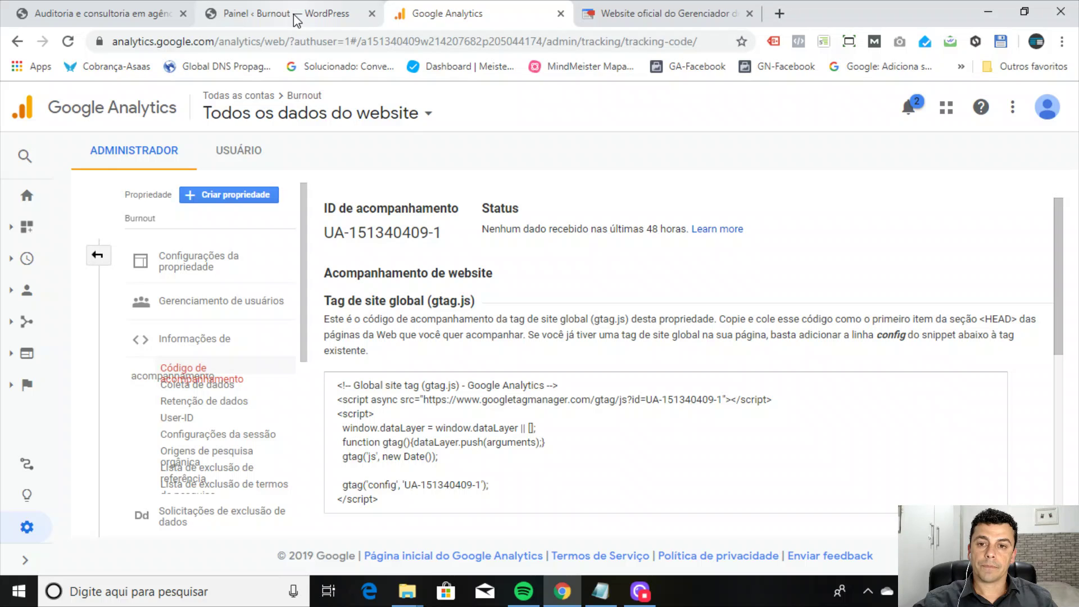
Step: Sign in to Google Tag Manager from its official website and start creating a new account
left_click(637, 21)
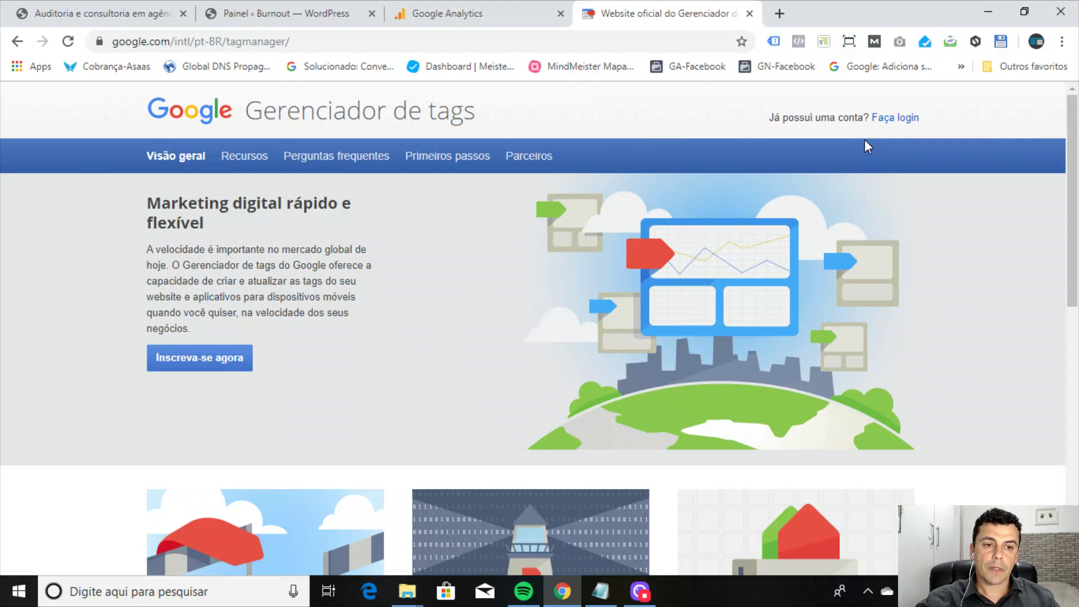
left_click(895, 120)
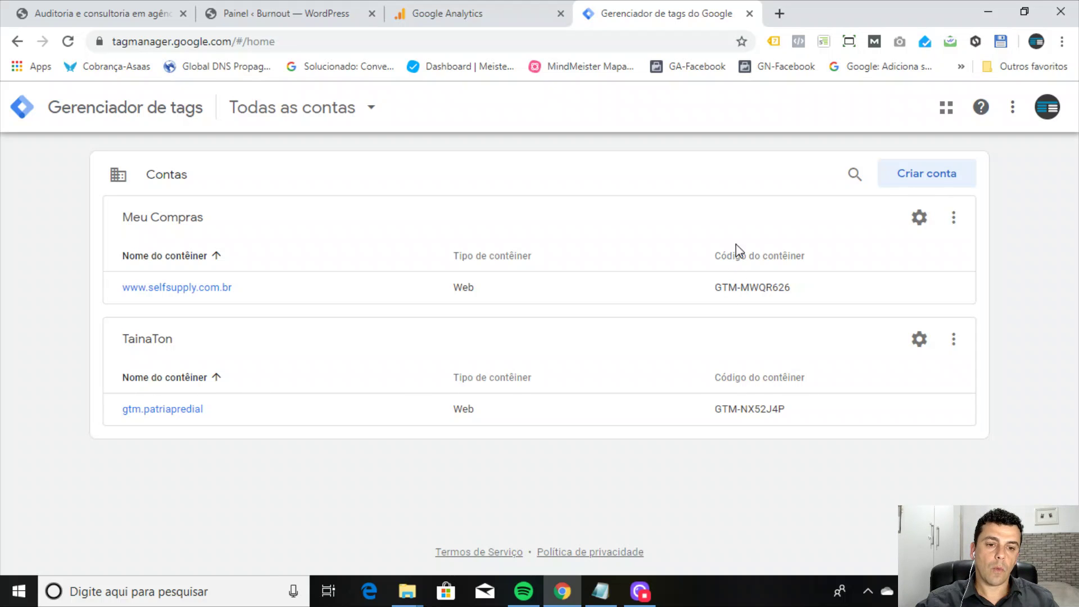
left_click(921, 181)
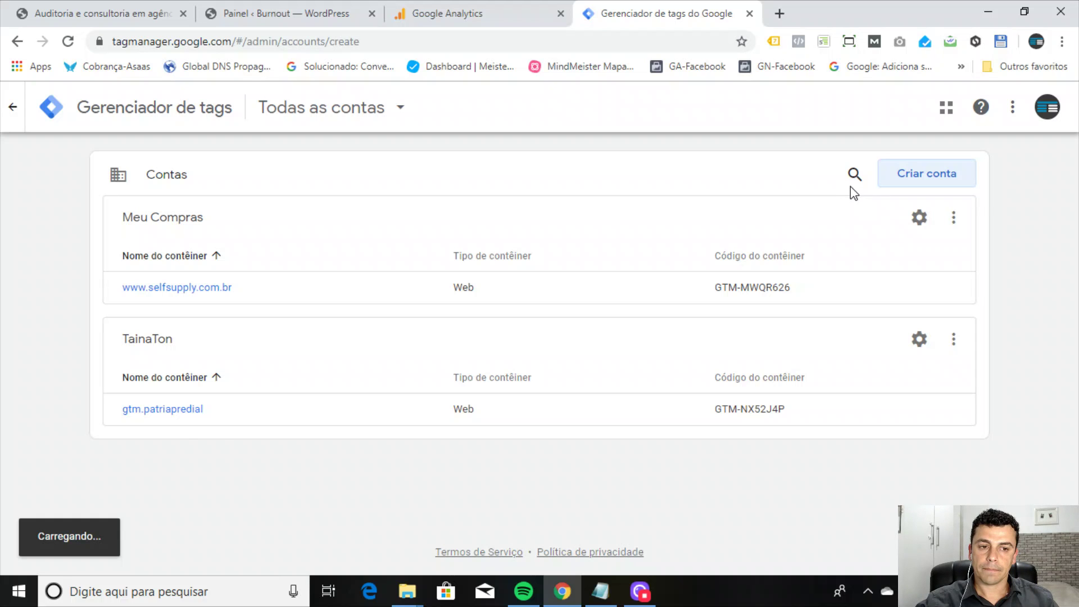
scroll(576, 304, "down", 3)
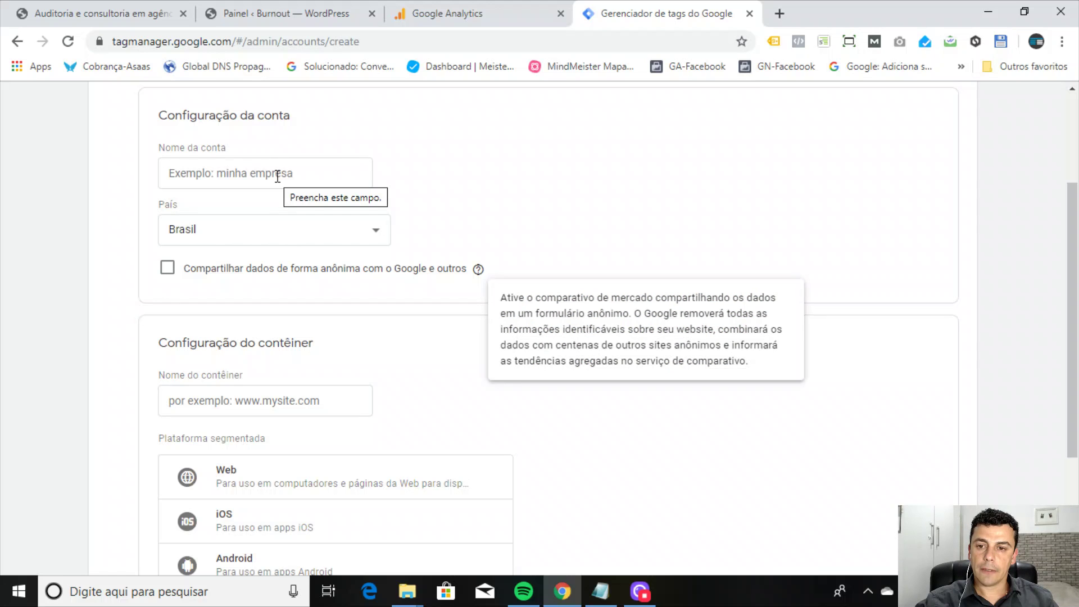
Step: Check the Burnout website for installed tags with Google Tag Assistant, dismissing the system notifications
left_click(93, 22)
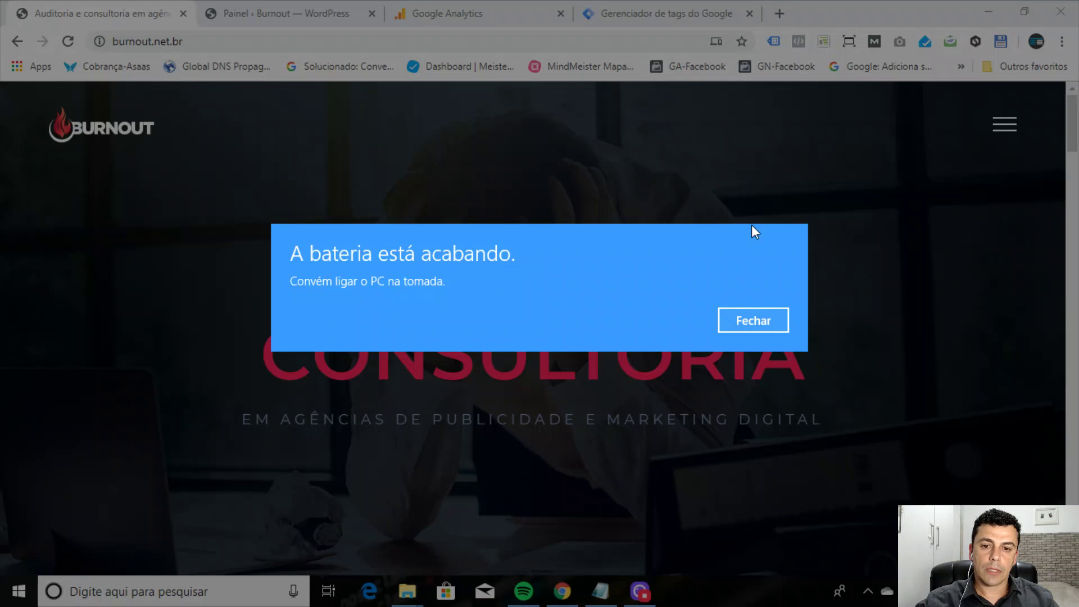
left_click(751, 314)
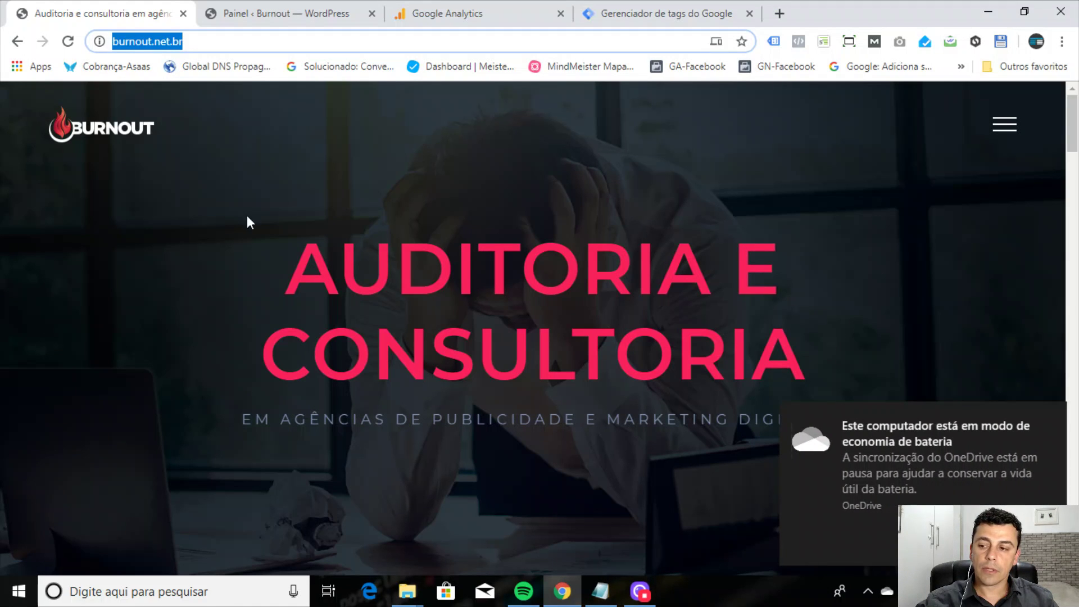
left_click(990, 542)
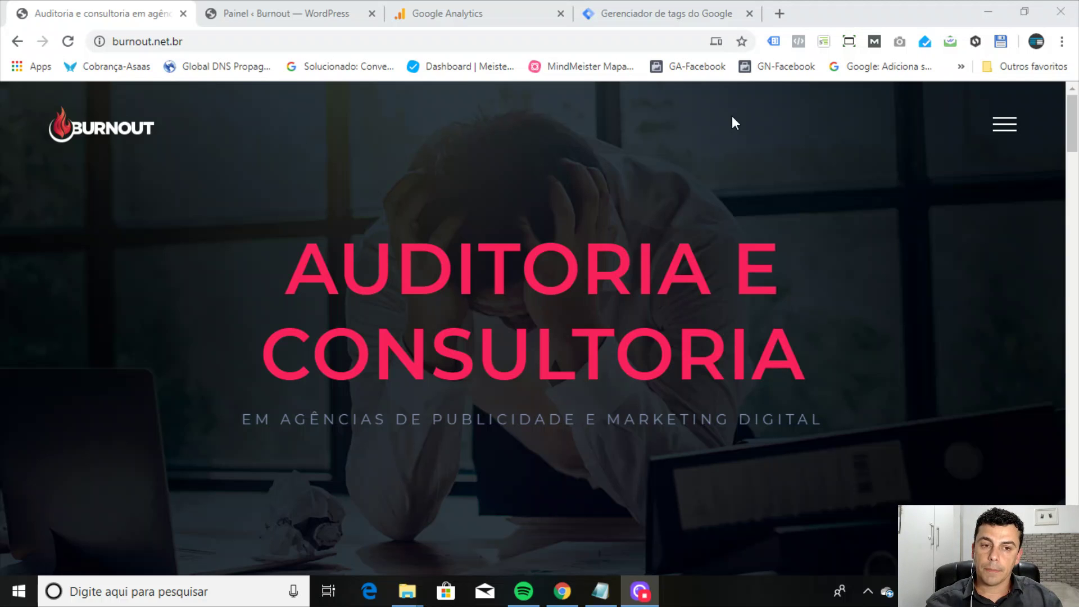
left_click(774, 41)
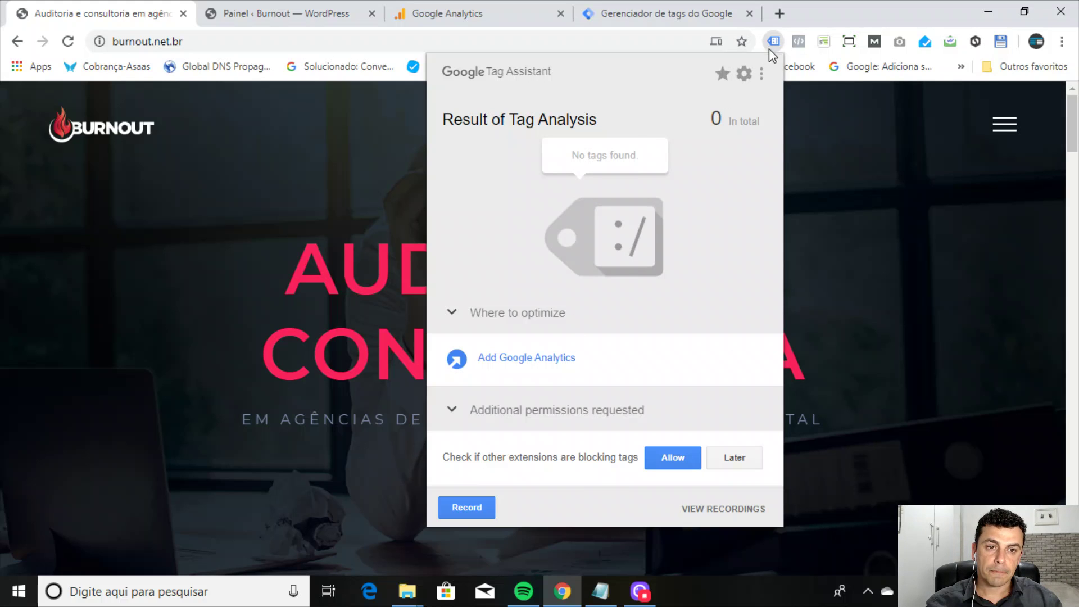
left_click(629, 42)
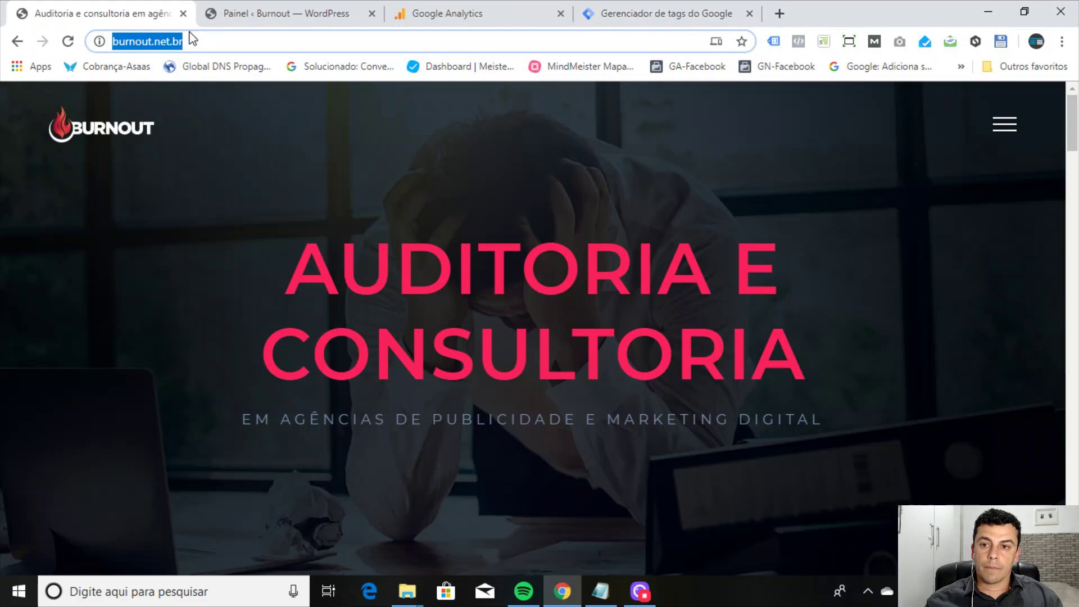
Step: Name the new account Burnout, reusing the word copied from the website's address, and enable anonymous data sharing with Google and others
left_click(151, 42)
left_click_drag(149, 41, 189, 41)
right_click(179, 41)
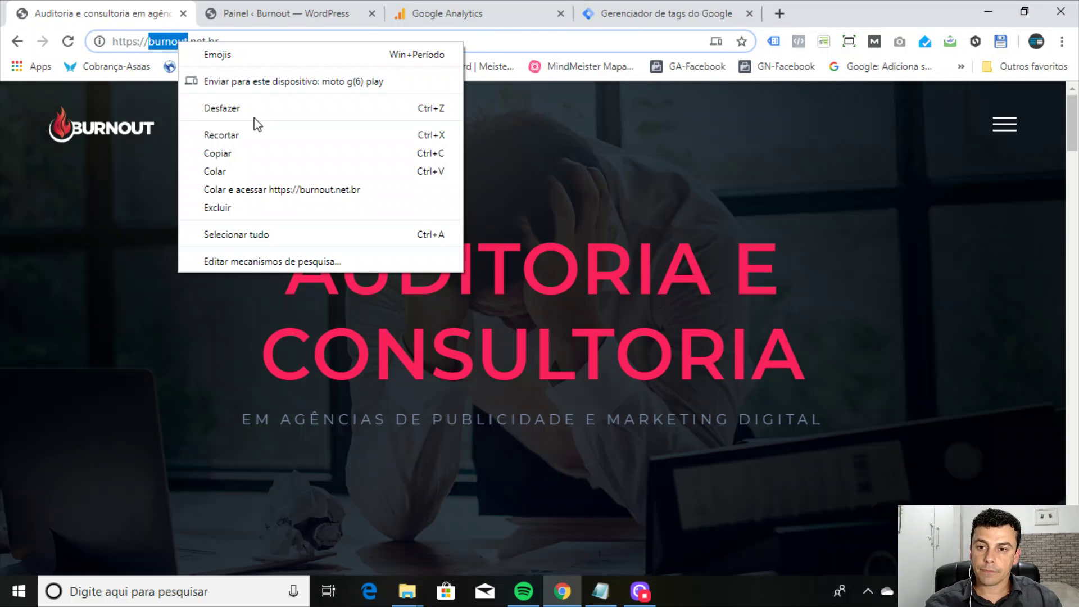
left_click(249, 154)
left_click(629, 15)
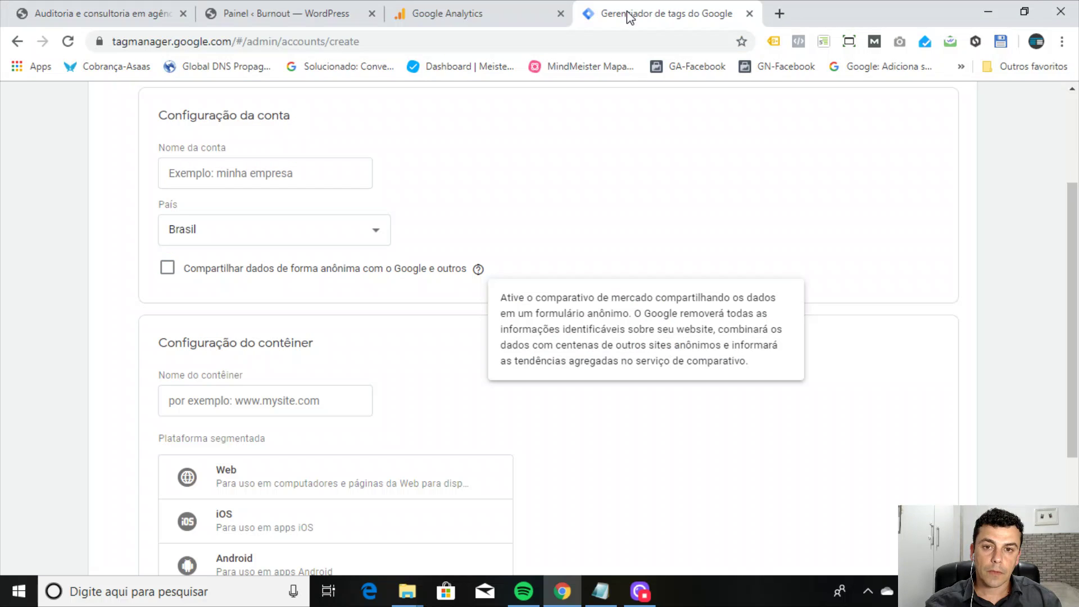
left_click(226, 174)
key("ctrl+v")
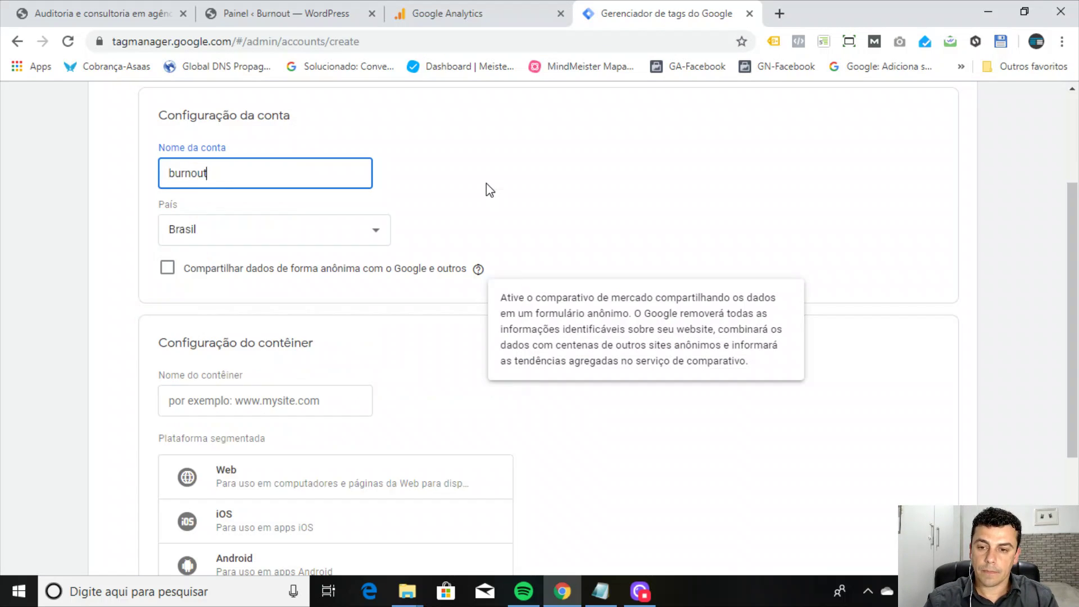
key("shift+Left")
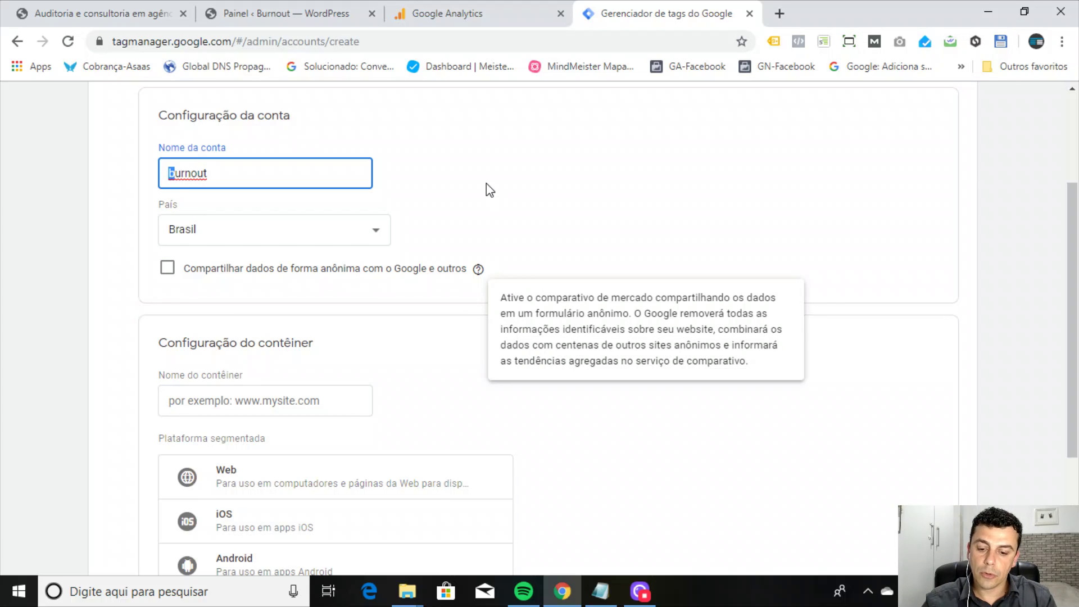
type("B")
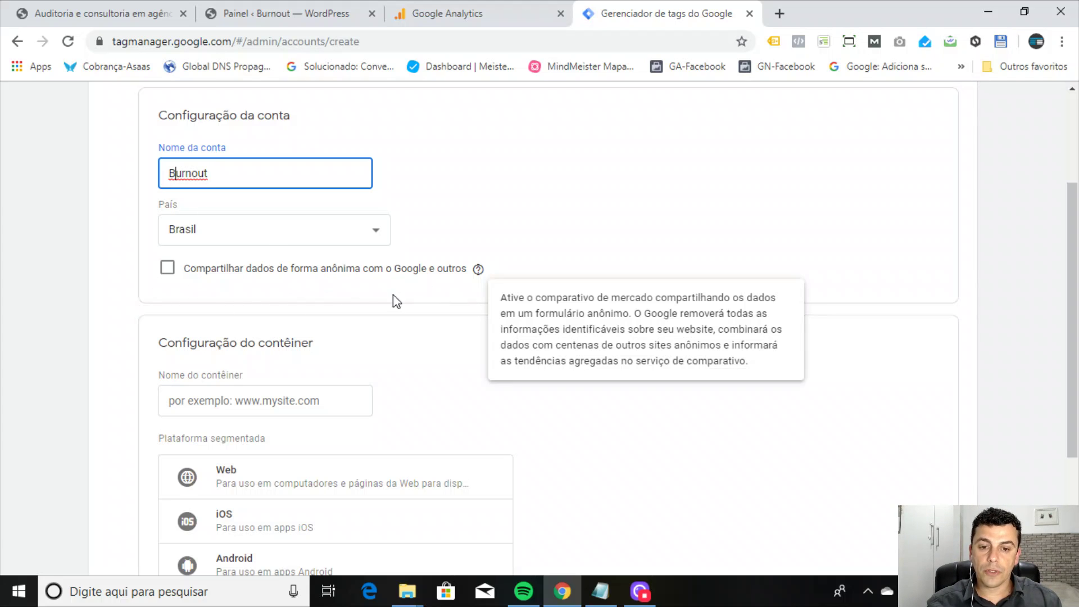
left_click(167, 268)
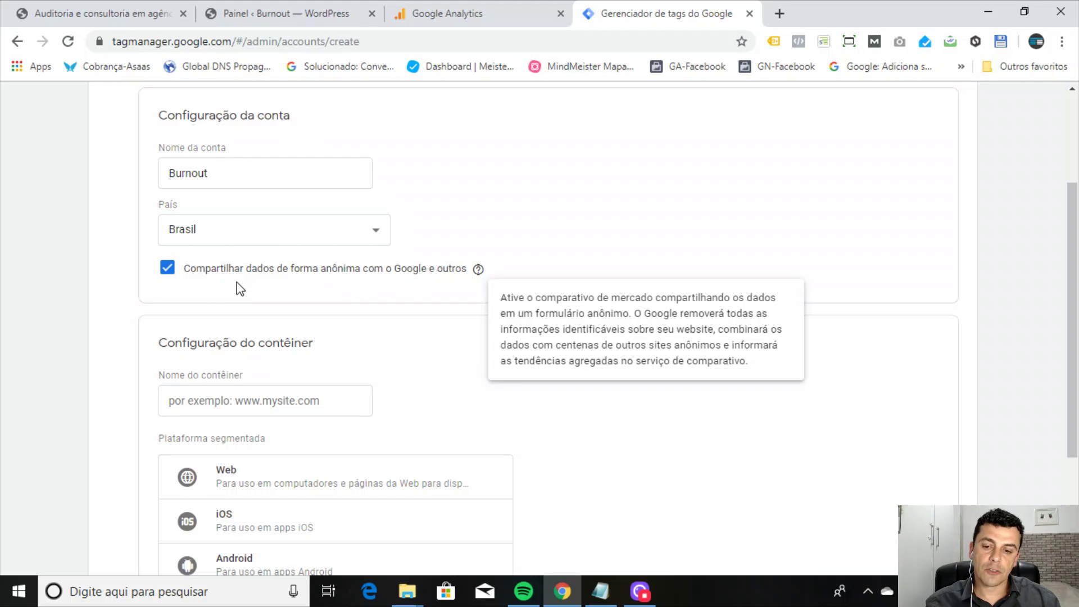
Step: Name the container Burnout in the container setup
scroll(373, 341, "down", 1)
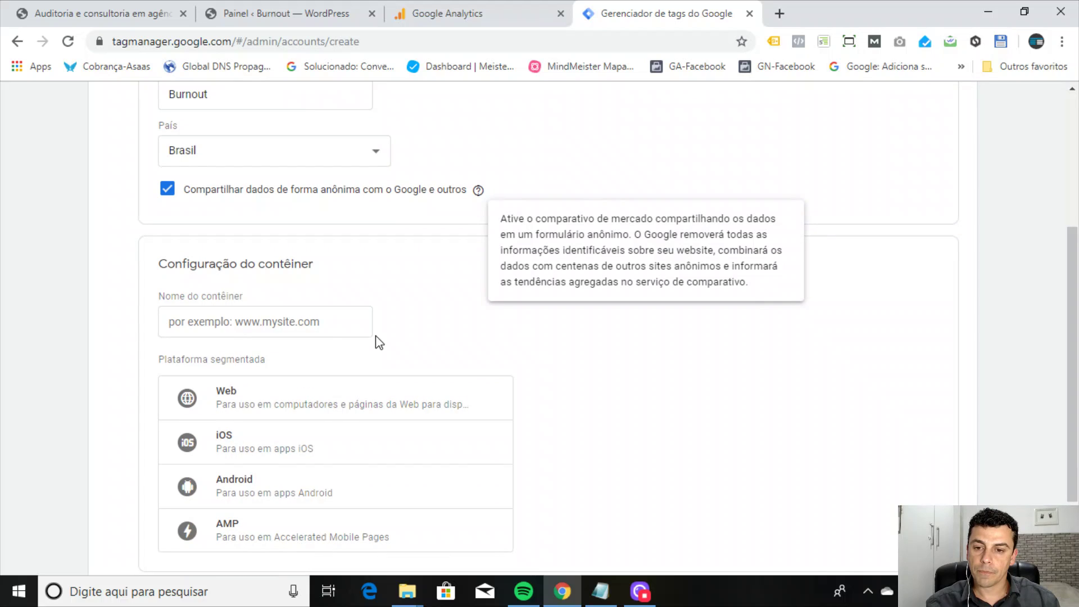
scroll(241, 293, "down", 1)
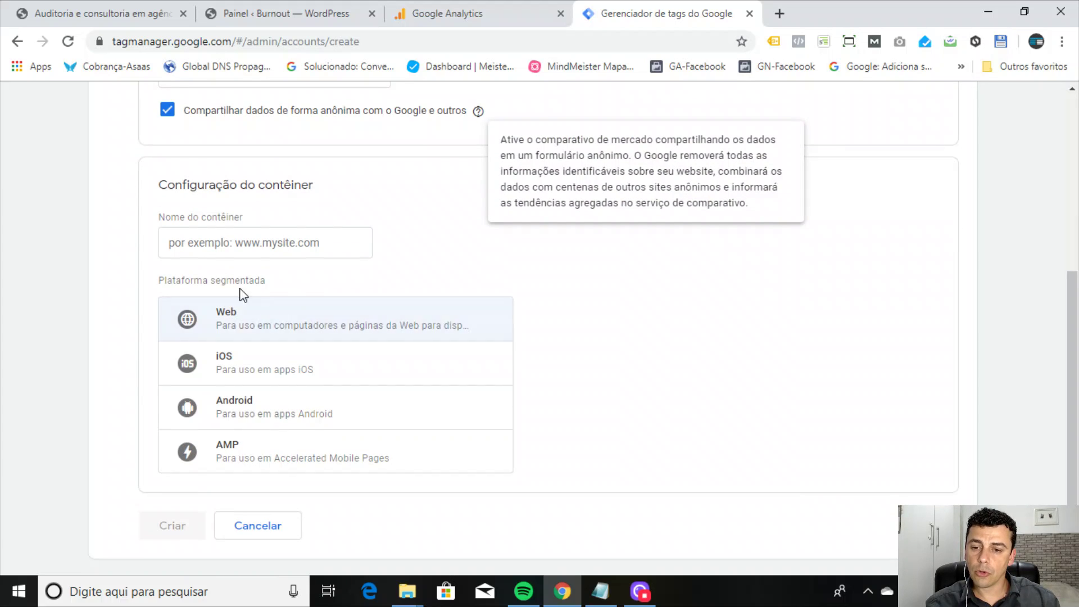
left_click(213, 249)
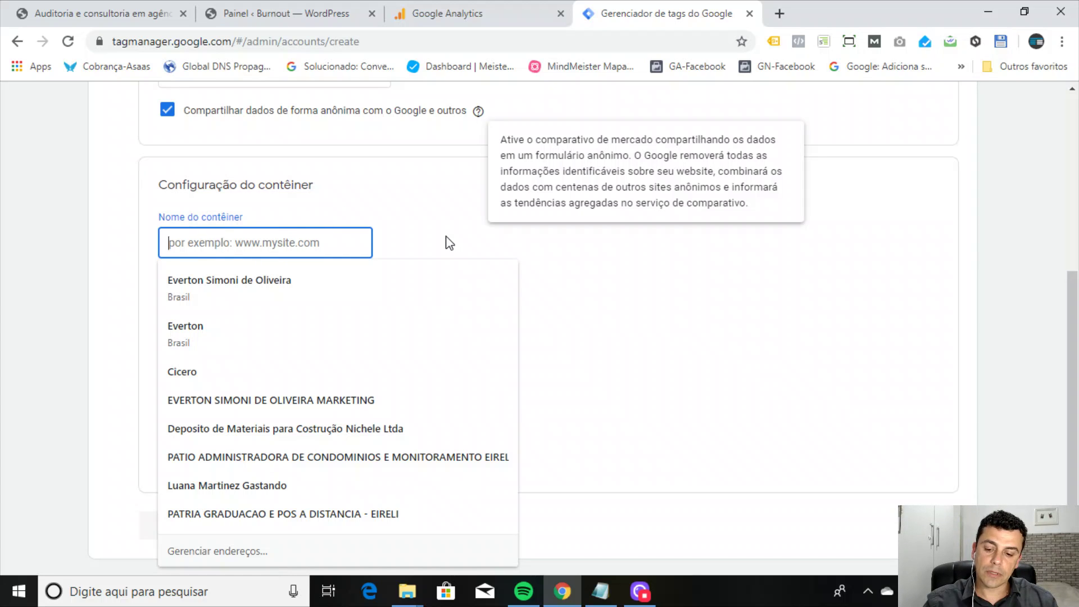
type("burnout")
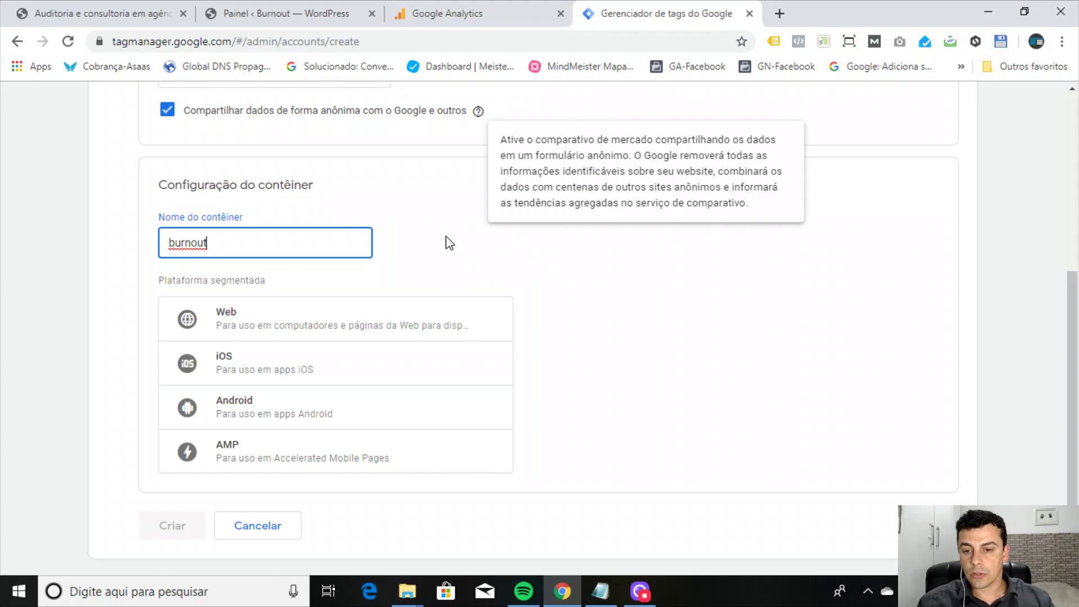
scroll(449, 243, "down", 1)
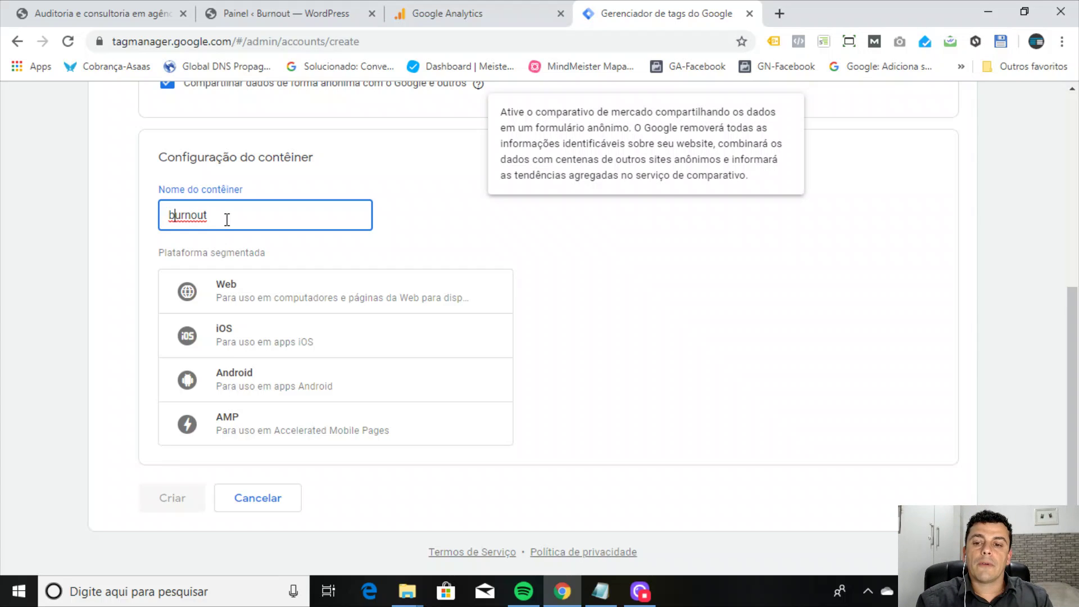
key("shift+Left")
type("B")
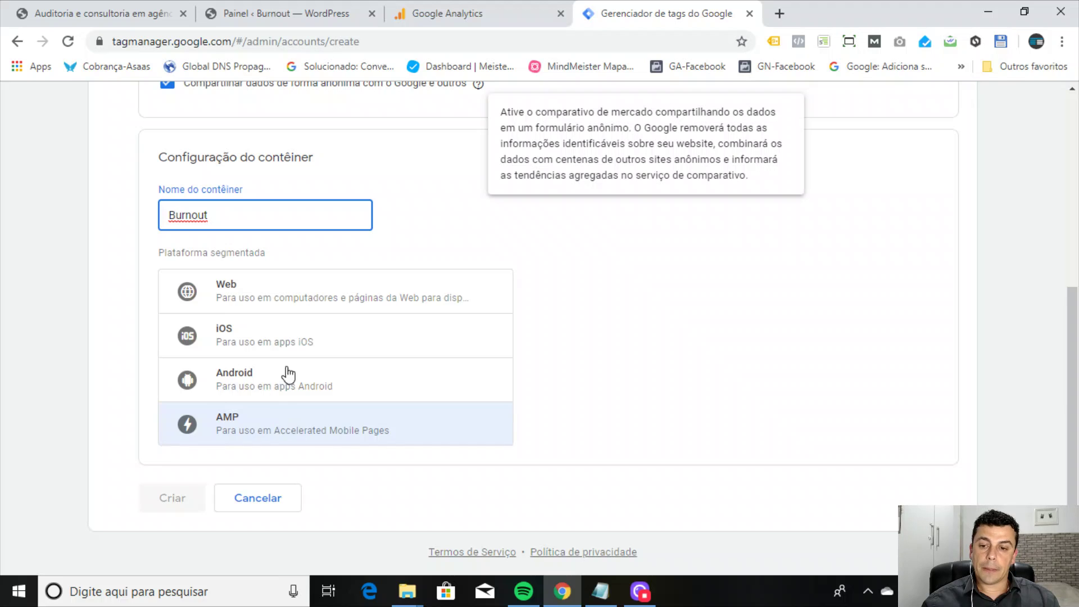
Step: Review the Burnout website and the domain name in its address, returning to the container setup
left_click(102, 12)
double_click(149, 42)
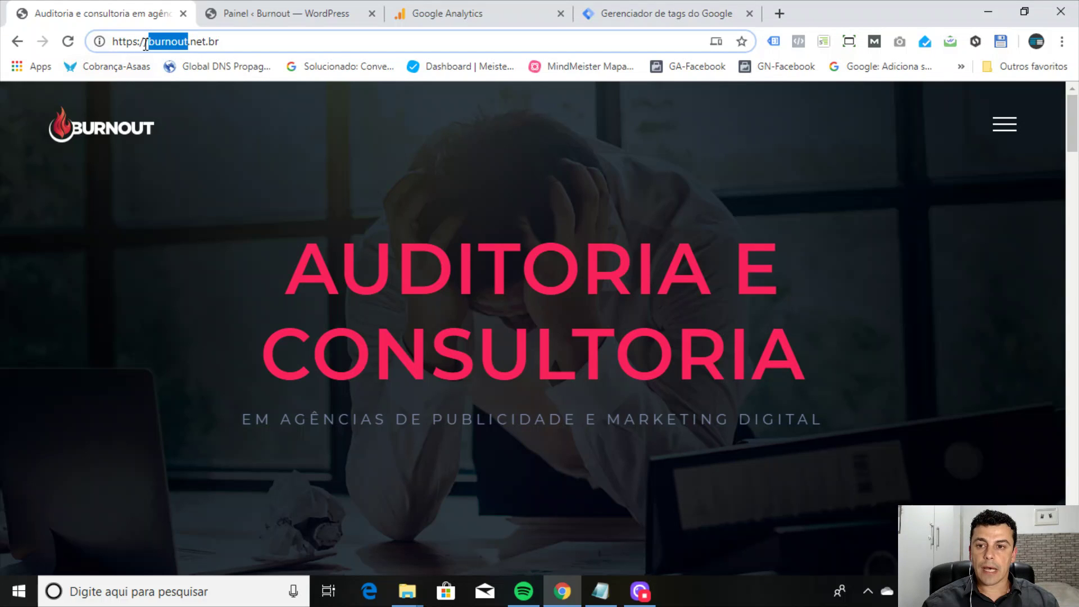
left_click(634, 14)
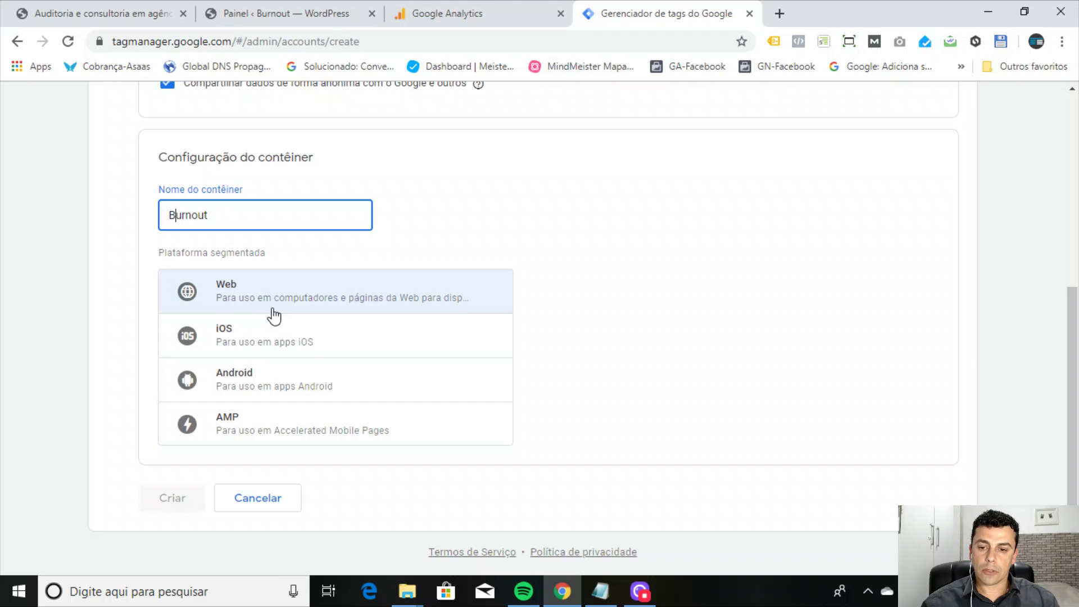
left_click(126, 19)
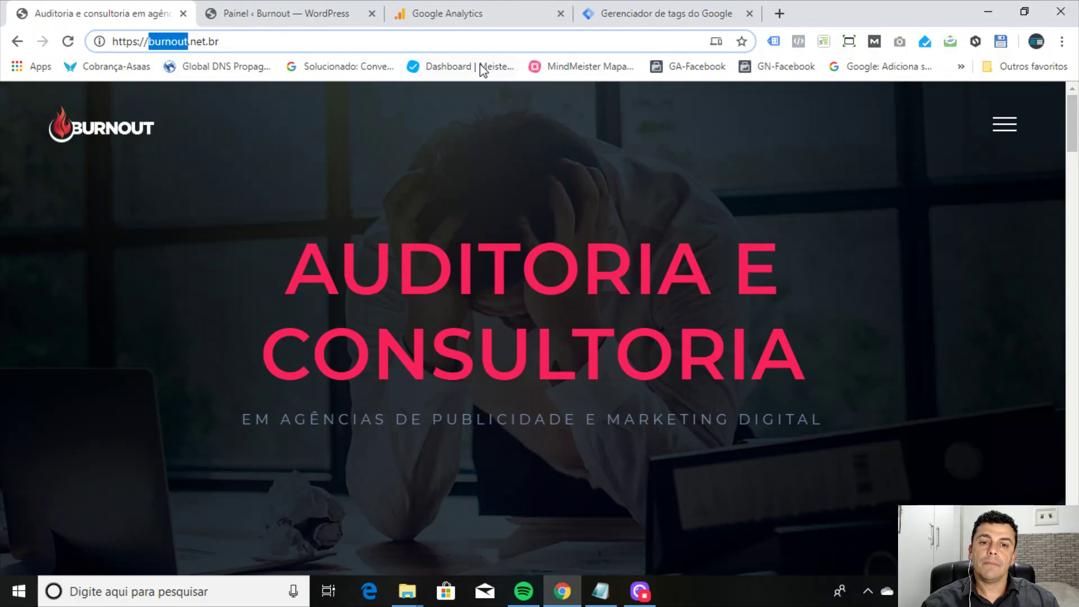
left_click(646, 20)
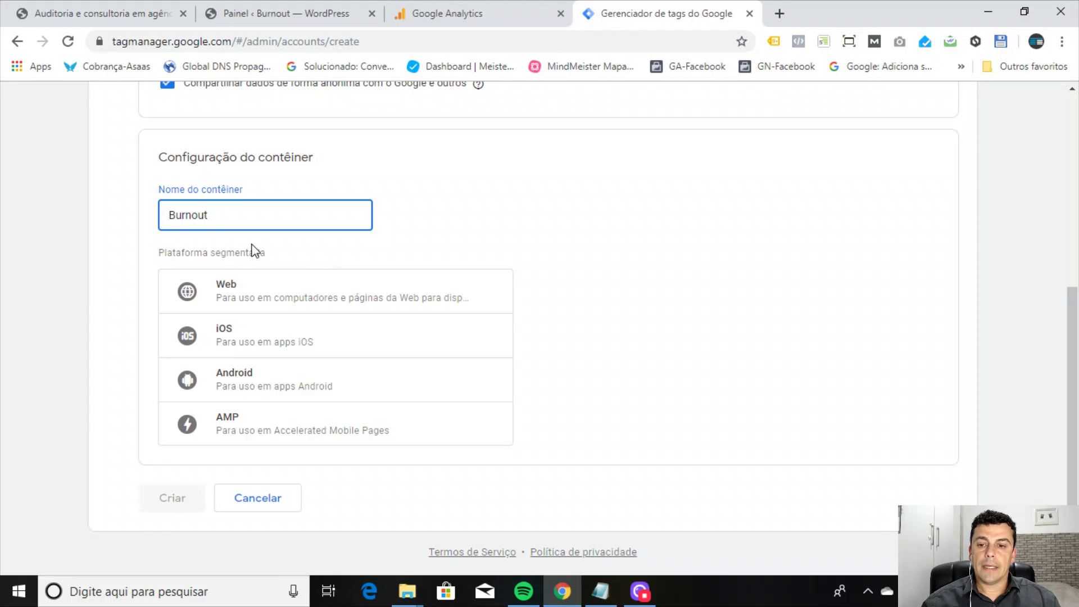
Step: Set the container's target platform to Web and submit the new account
left_click(261, 295)
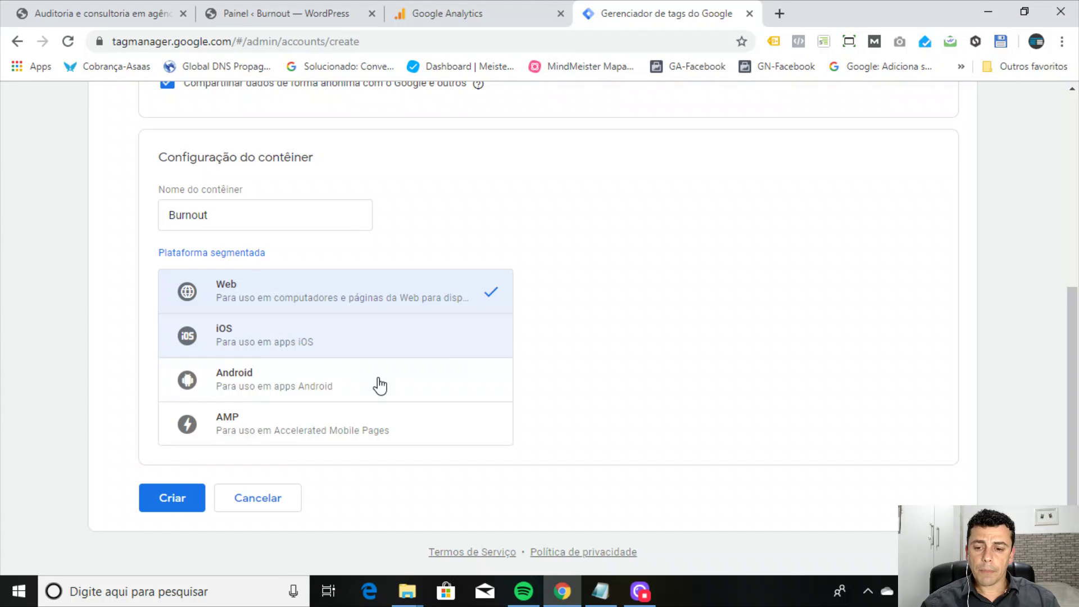
left_click(176, 500)
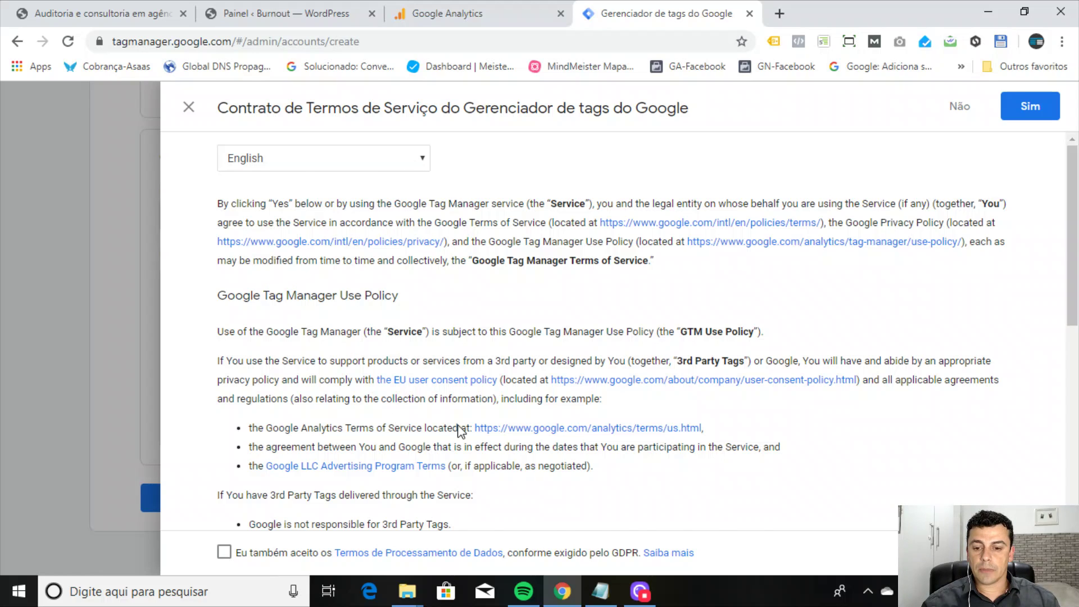
Step: Switch the Tag Manager terms of service agreement to Portuguese and read through it
scroll(398, 503, "down", 8)
scroll(371, 439, "up", 8)
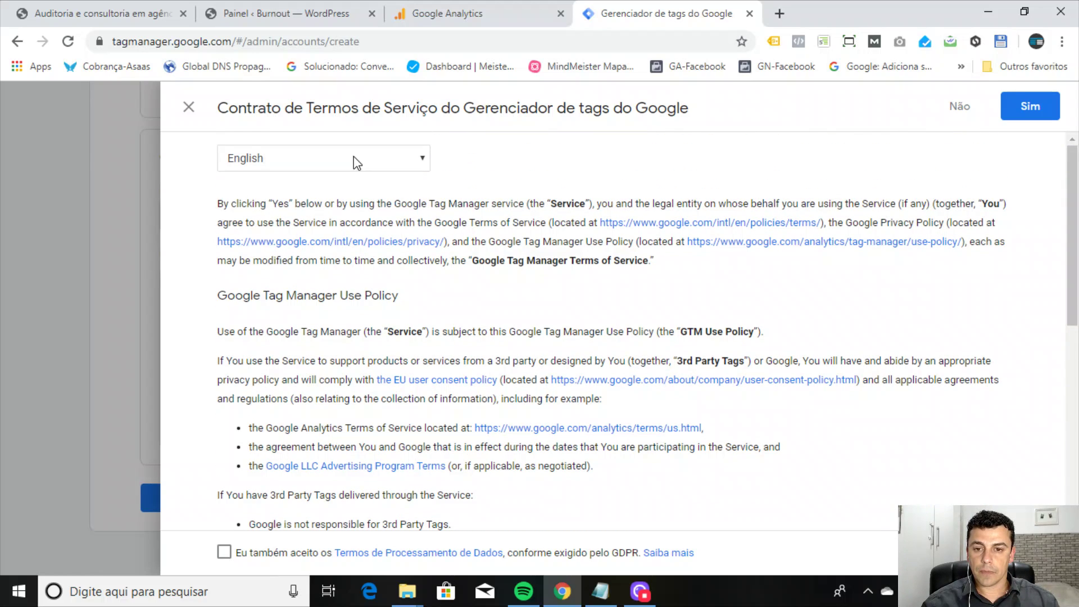
left_click(354, 157)
left_click(324, 225)
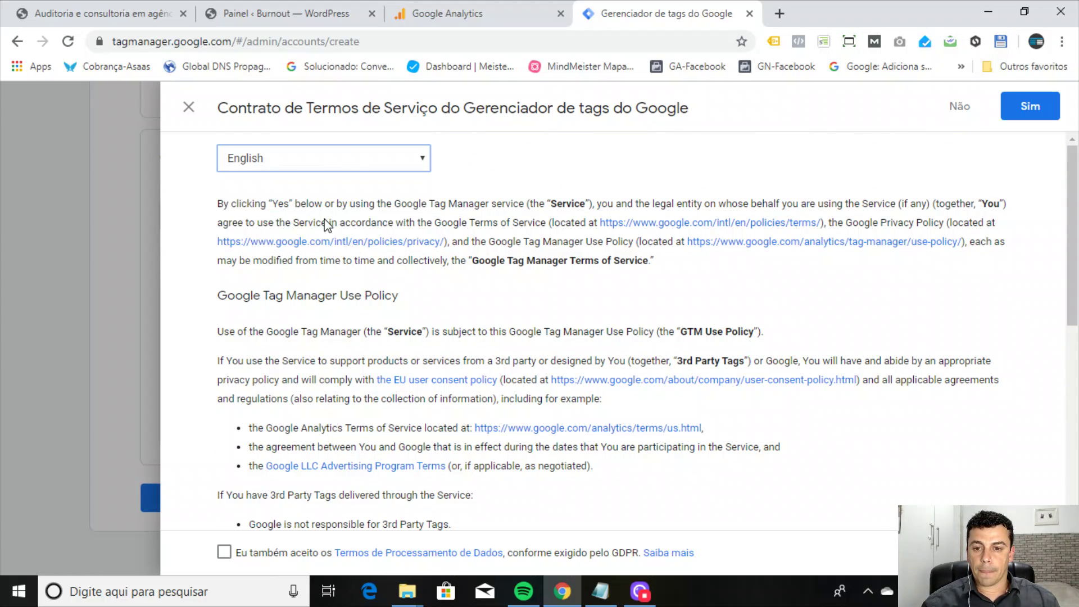
scroll(441, 351, "down", 10)
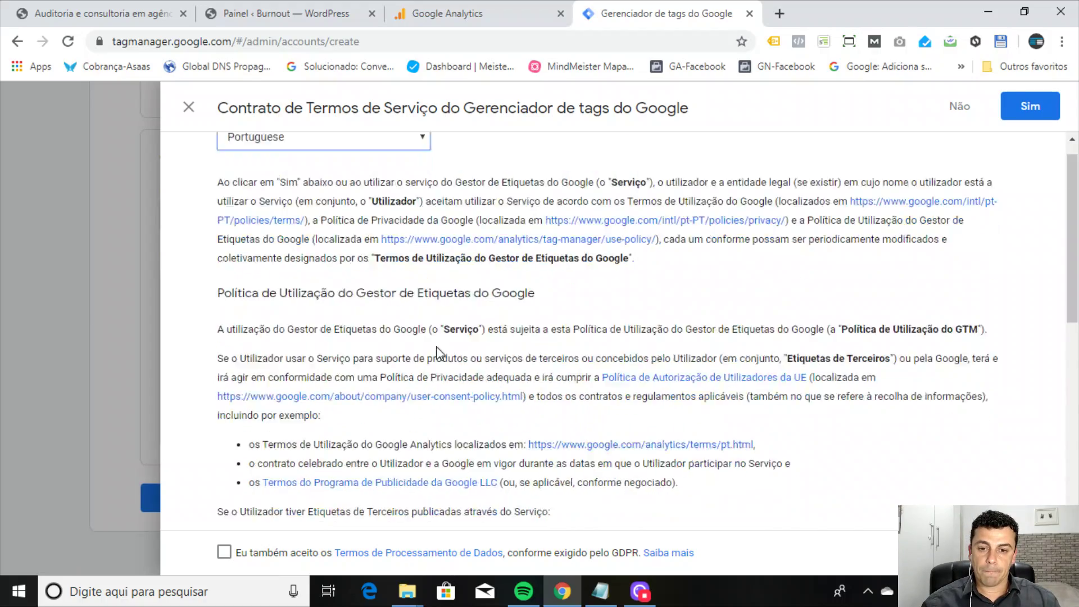
scroll(483, 462, "up", 5)
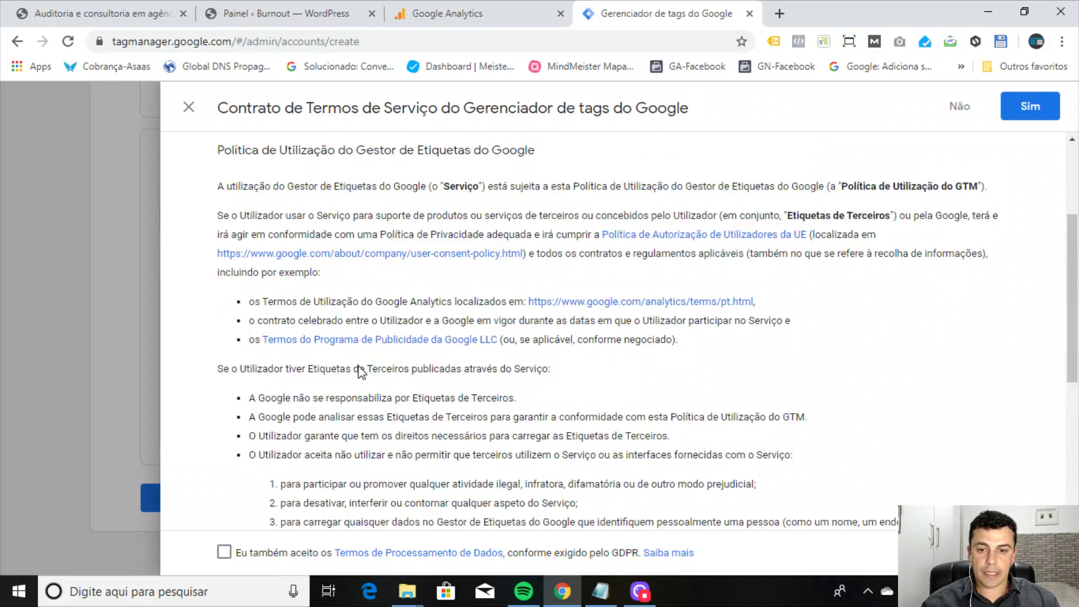
scroll(337, 452, "down", 5)
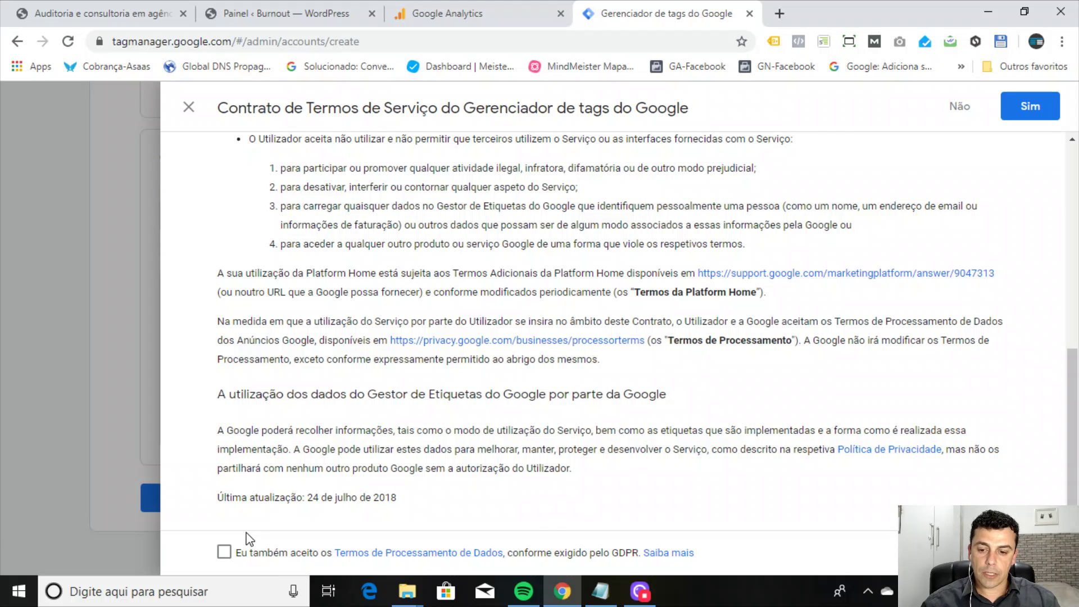
Step: Accept the GDPR data processing terms and the service agreement to create the Burnout account
left_click(224, 552)
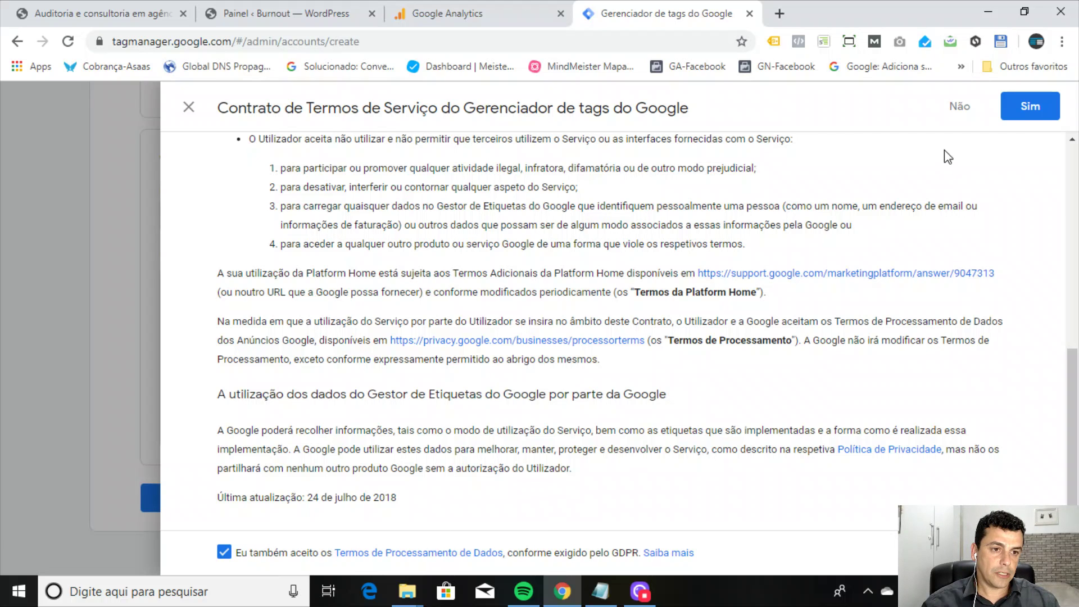
left_click(1030, 106)
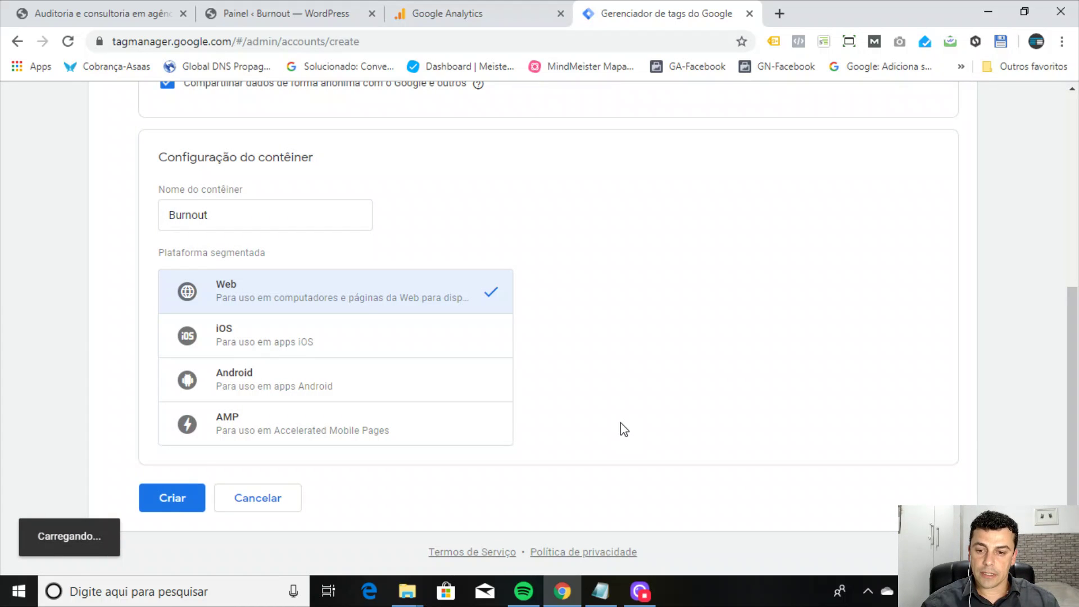
left_click(177, 498)
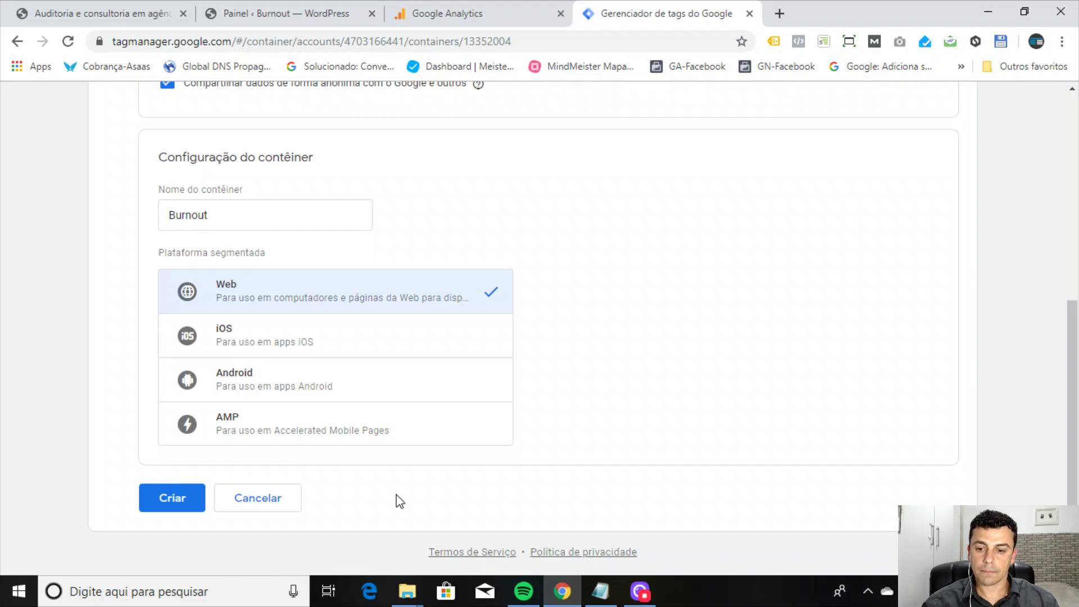
Step: Submit the Burnout account and web container setup again and accept the Tag Manager terms of service
left_click(168, 502)
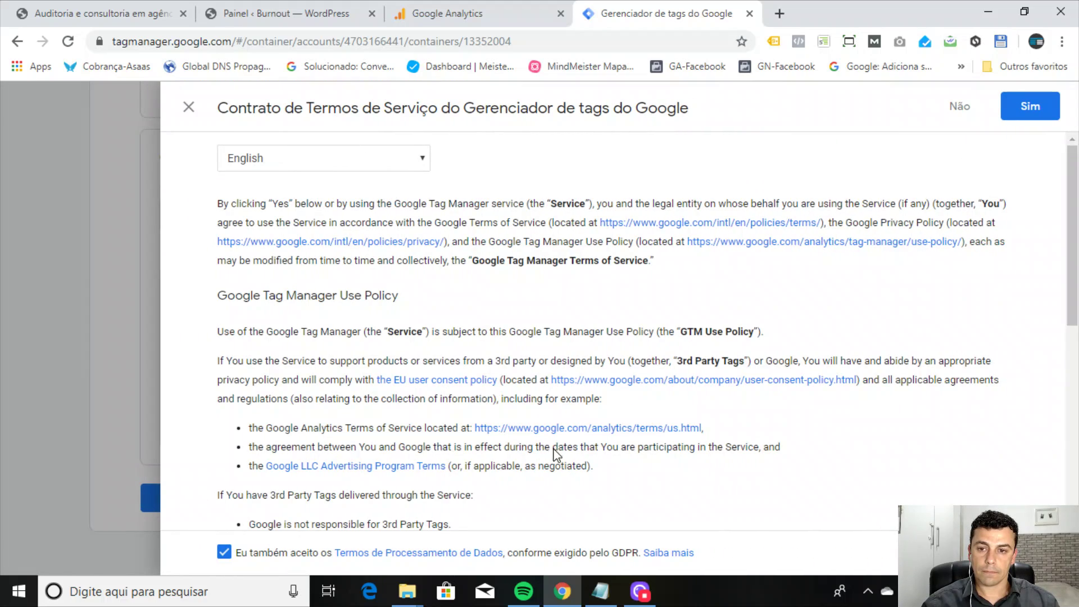
scroll(562, 447, "down", 7)
left_click(1030, 106)
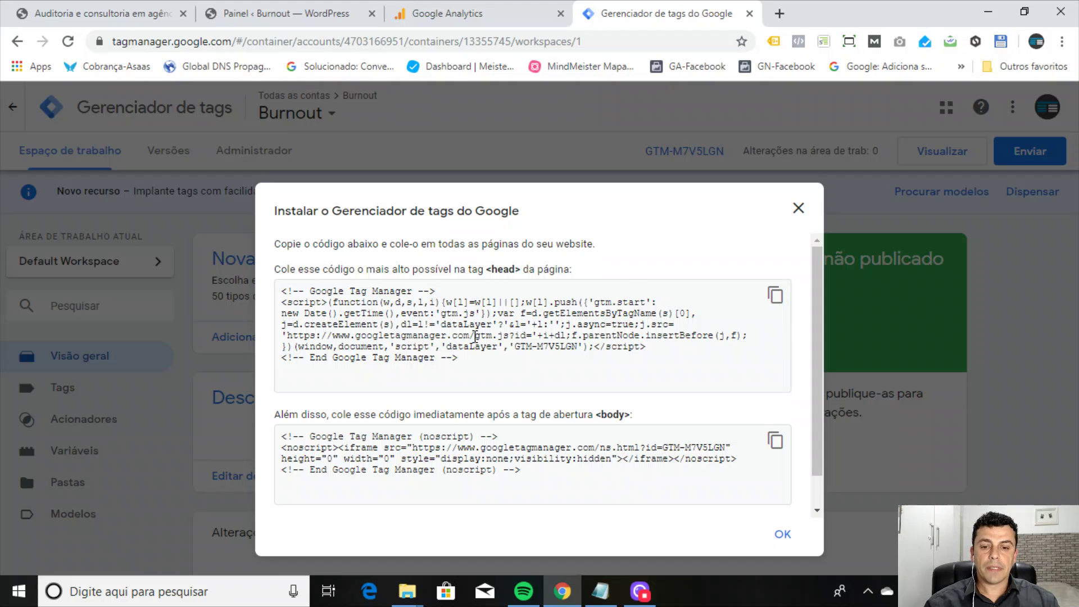
Step: Review the Tag Manager installation snippets, highlighting the head code, its placement instruction and the container ID
scroll(427, 349, "down", 1)
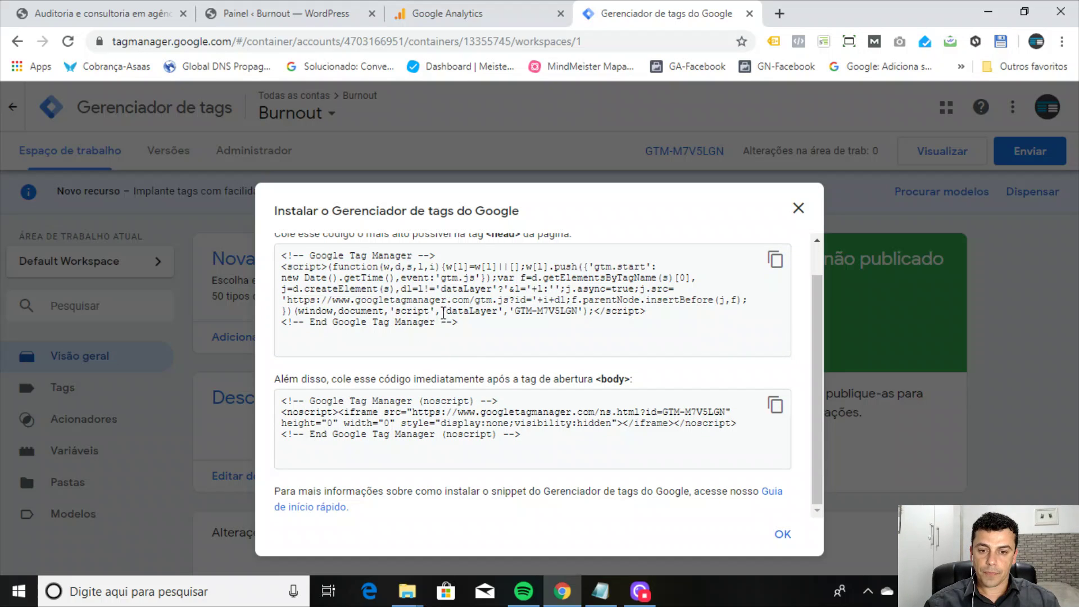
scroll(447, 312, "up", 1)
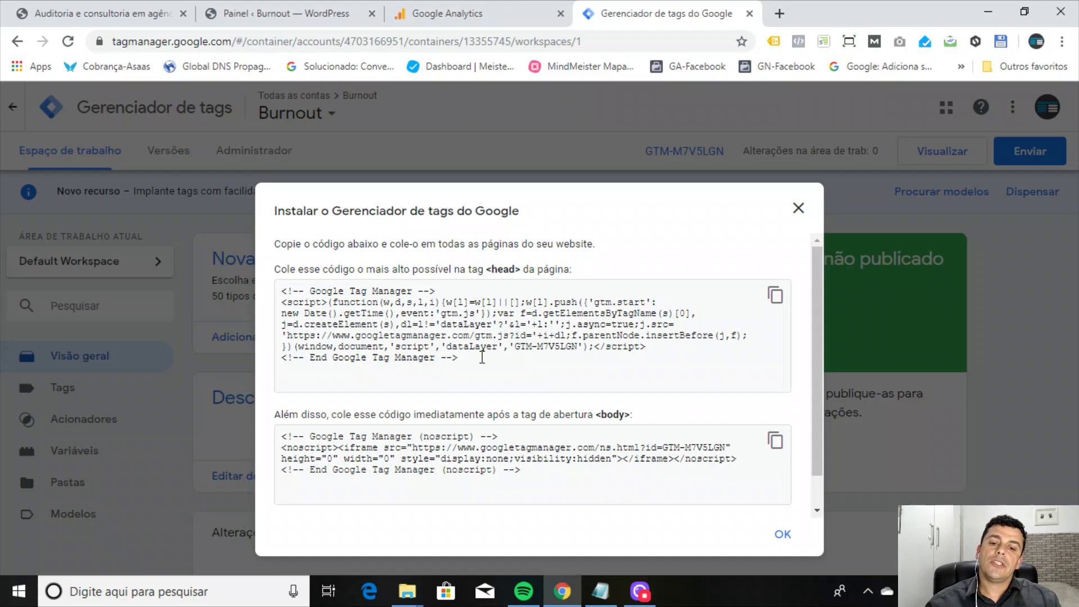
left_click_drag(482, 358, 292, 290)
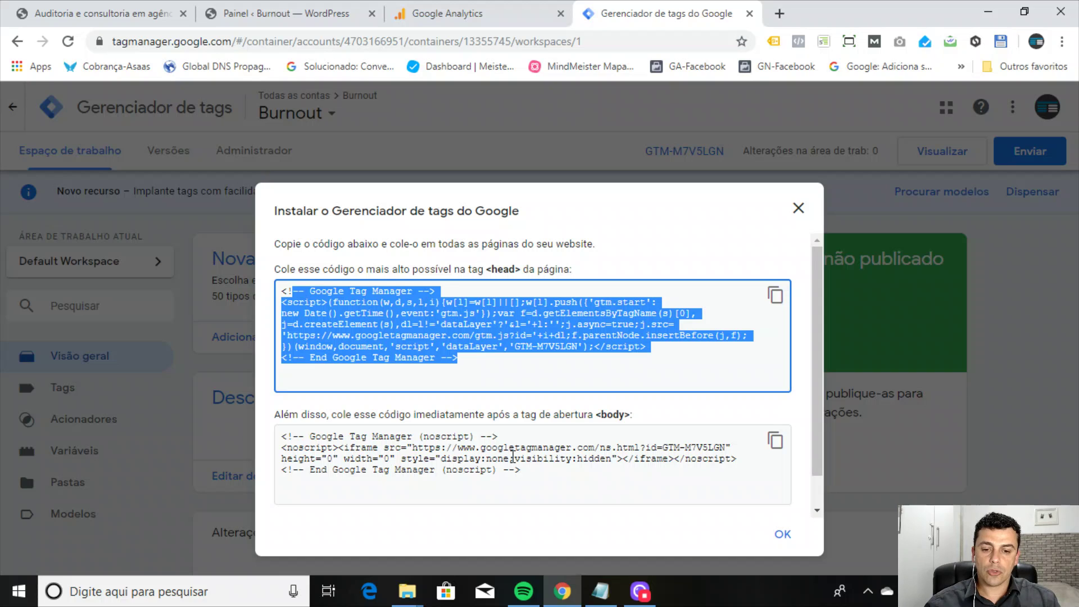
left_click(449, 281)
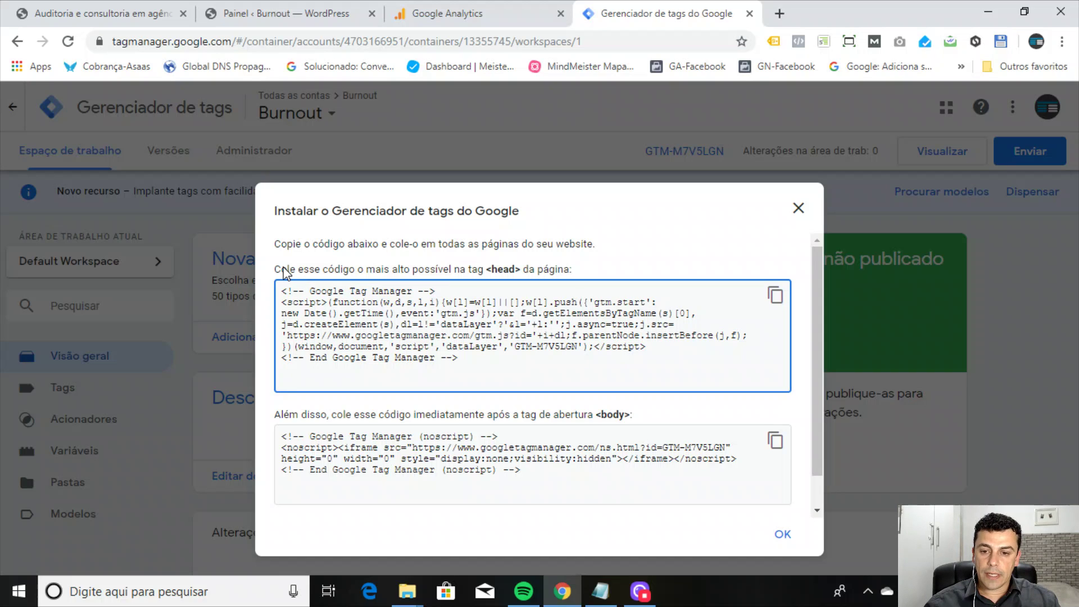
left_click_drag(281, 269, 467, 265)
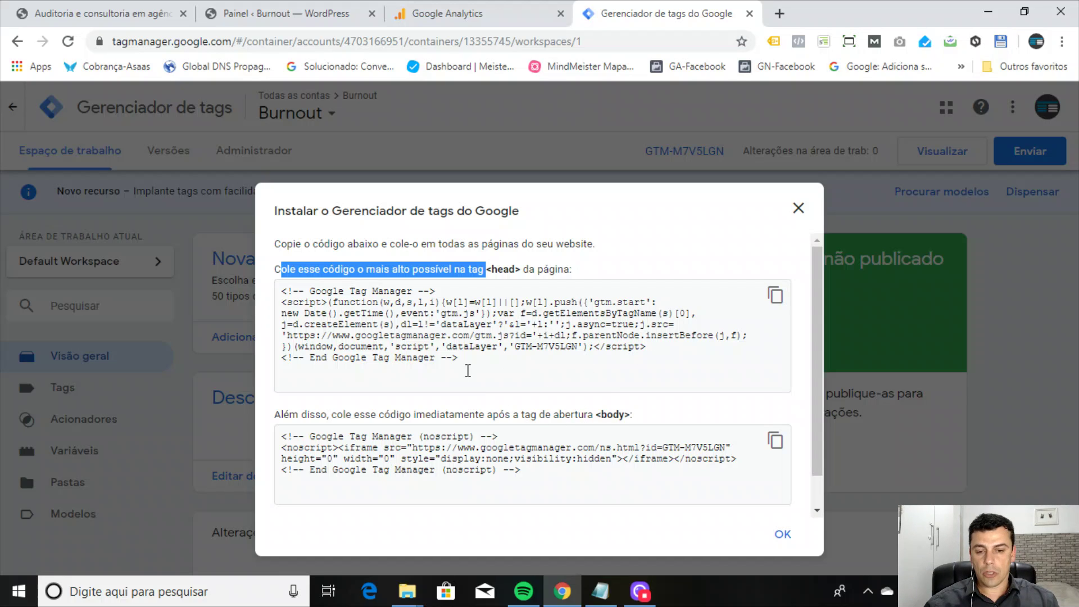
left_click(538, 276)
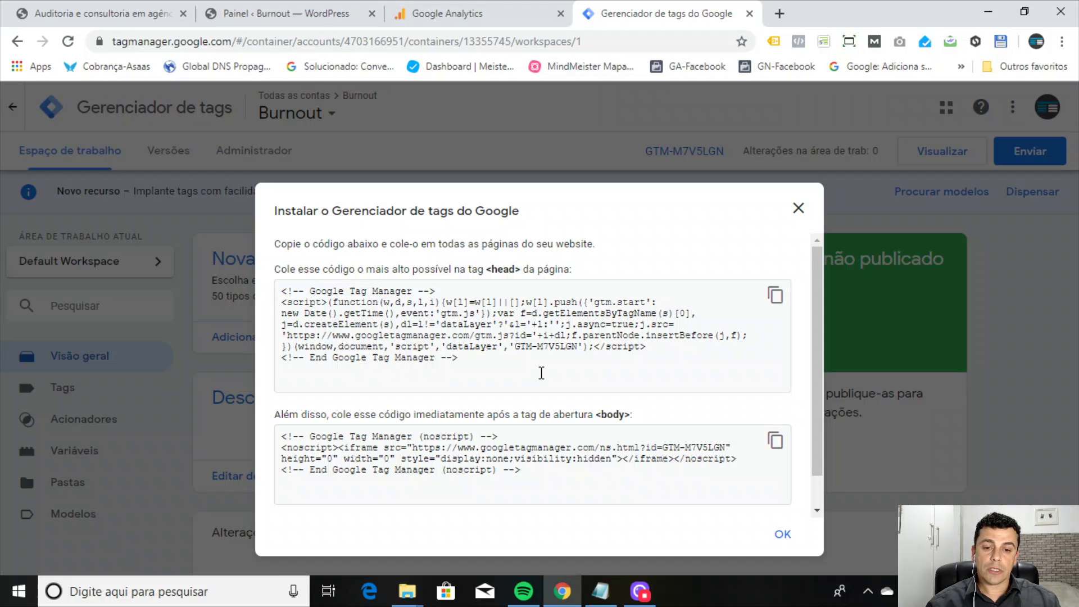
left_click_drag(517, 346, 580, 347)
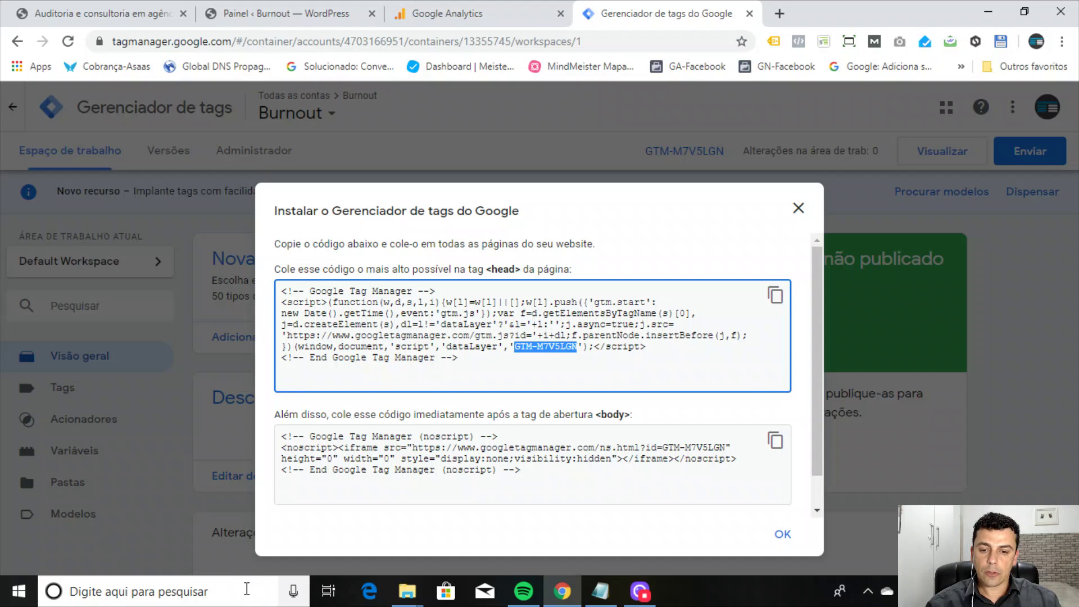
left_click(463, 362)
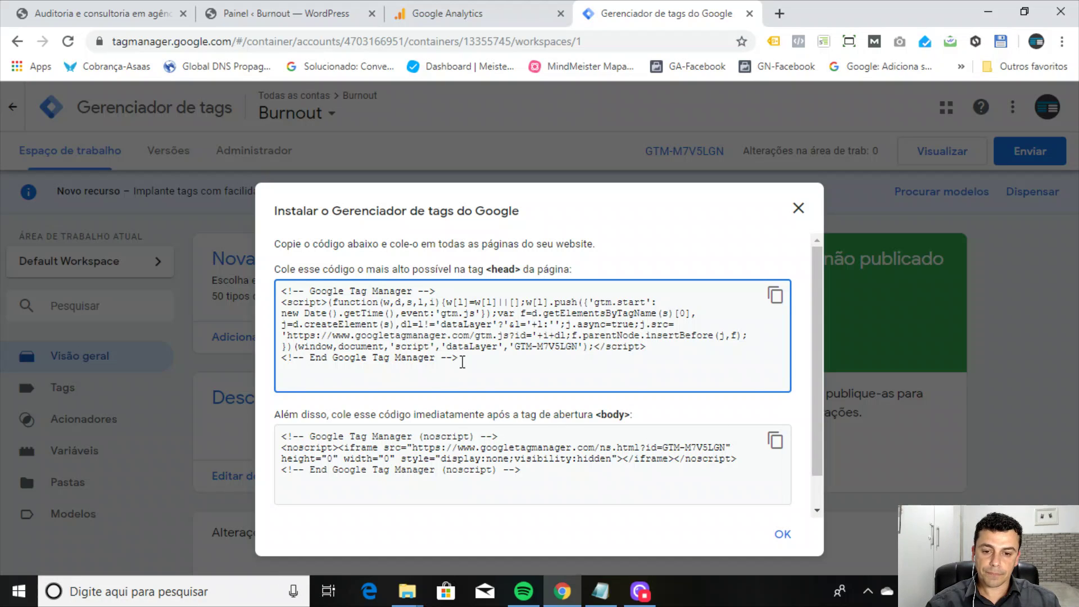
Step: Open a blank document in Notepad, move its window aside and return to the Tag Manager installation instructions
left_click(219, 585)
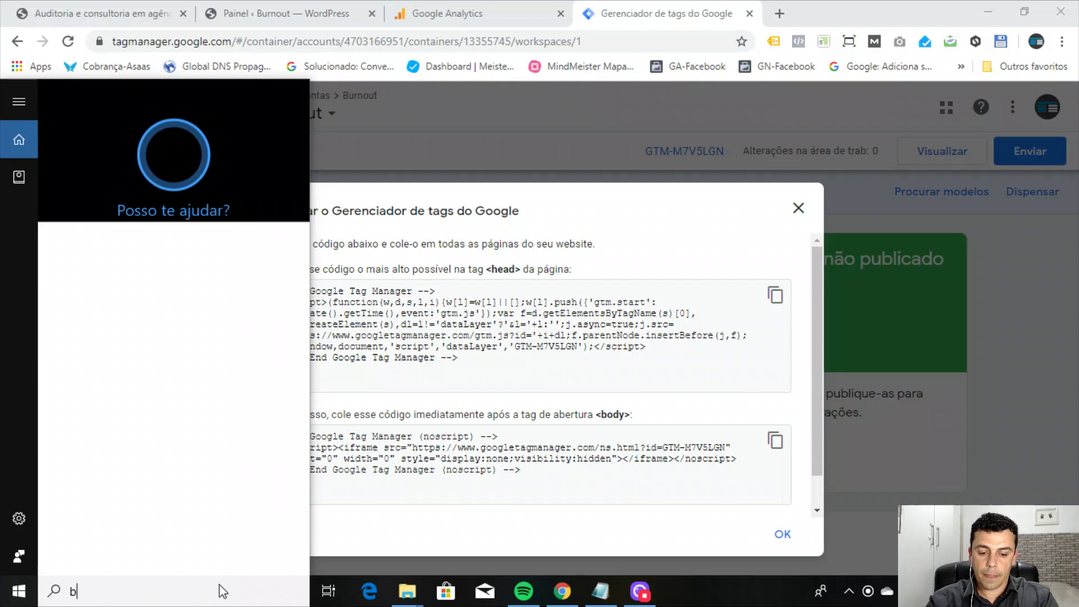
type("bloco")
key("Return")
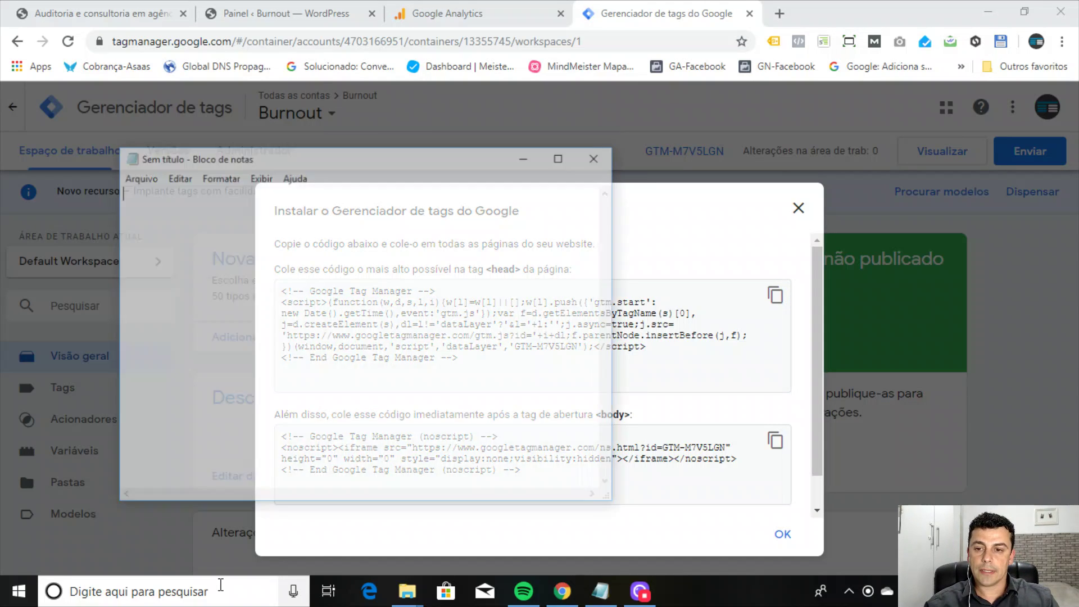
left_click_drag(525, 163, 441, 168)
left_click(713, 294)
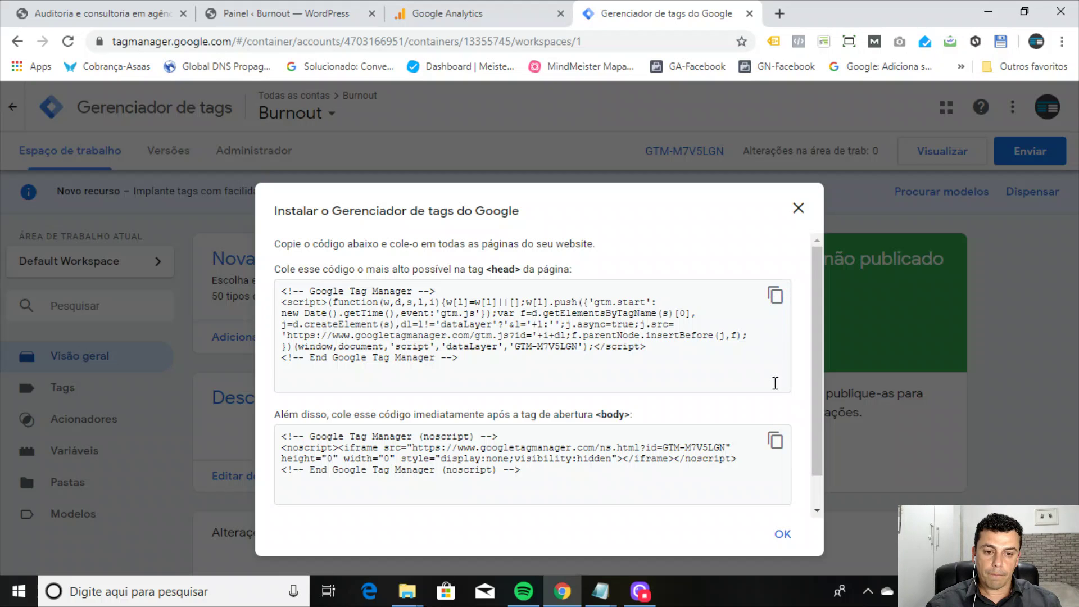
Step: Copy the Tag Manager head snippet into the blank Notepad document, minimize it and close the installation instructions
left_click(775, 295)
key("ctrl+c")
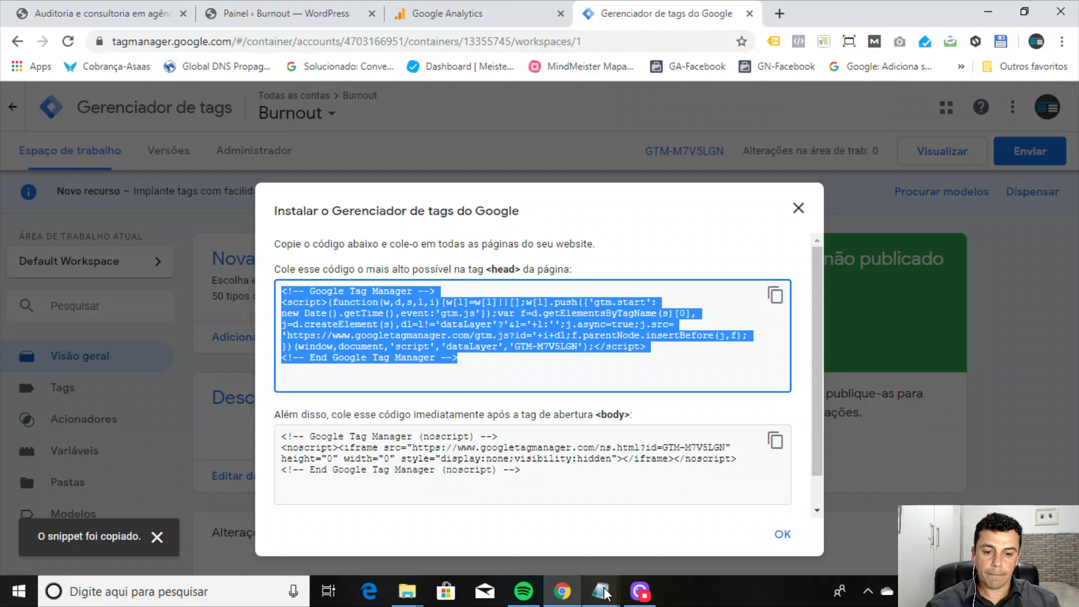
mouse_move(606, 590)
left_click(675, 513)
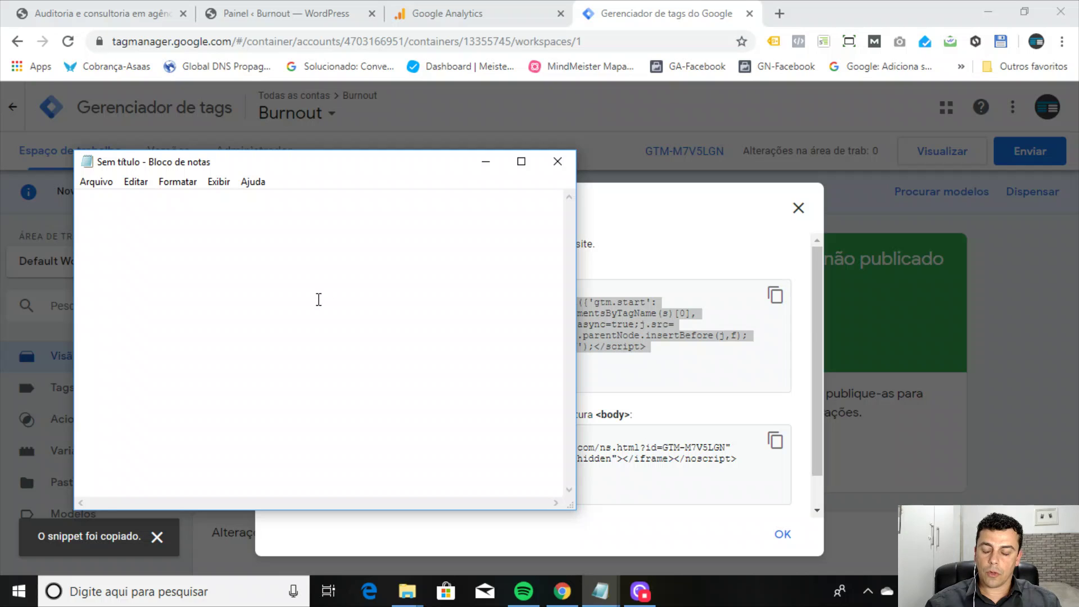
key("ctrl+v")
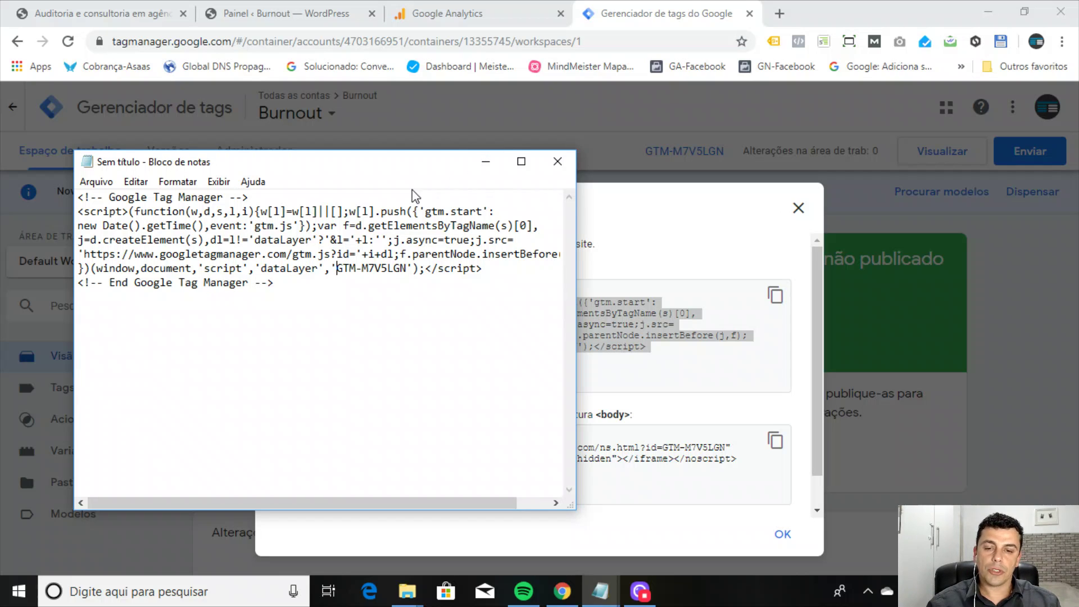
left_click(487, 165)
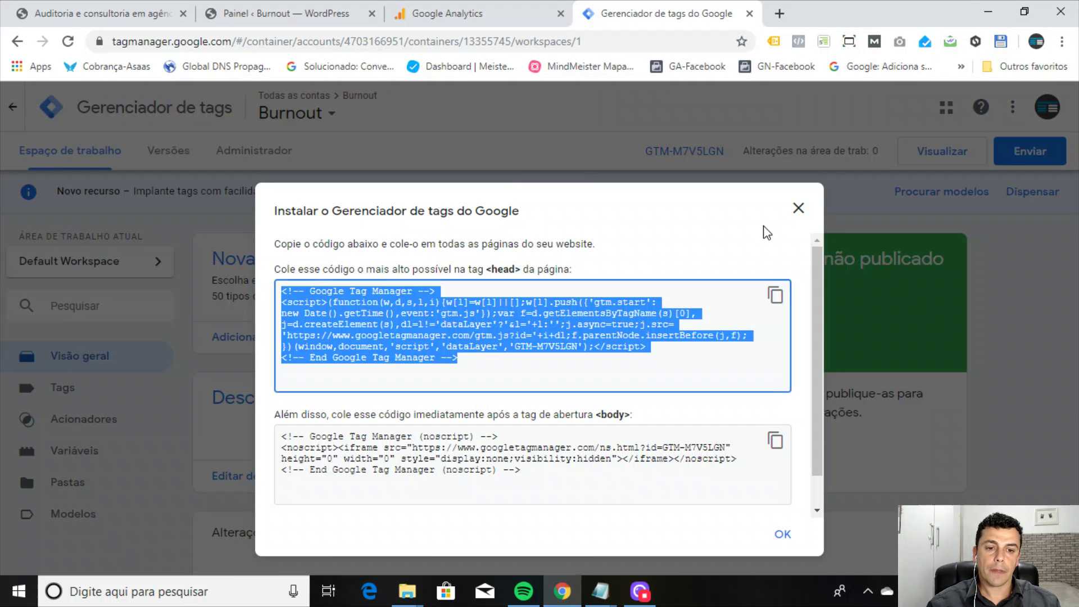
left_click(798, 208)
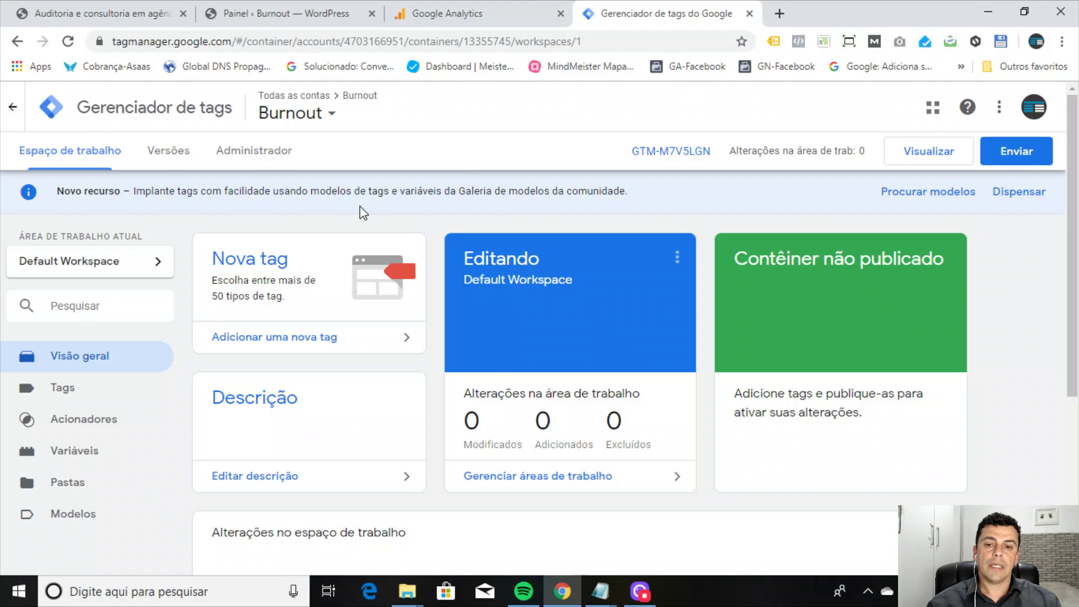
Step: Switch to the Burnout WordPress dashboard, look over the installed plugins and return to the dashboard home
left_click(296, 13)
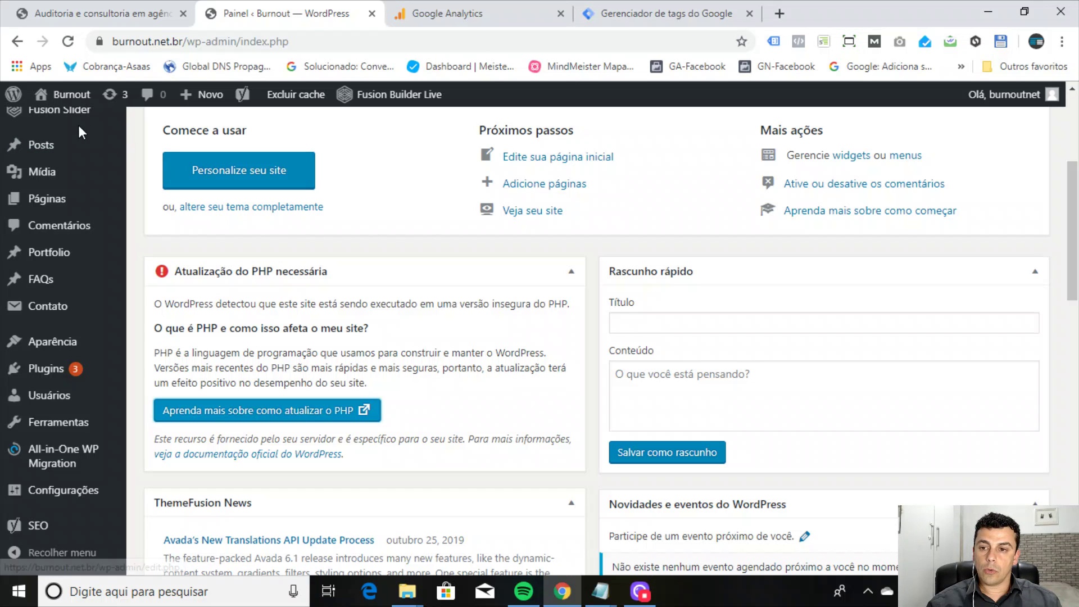
left_click(113, 13)
left_click(267, 14)
mouse_move(115, 377)
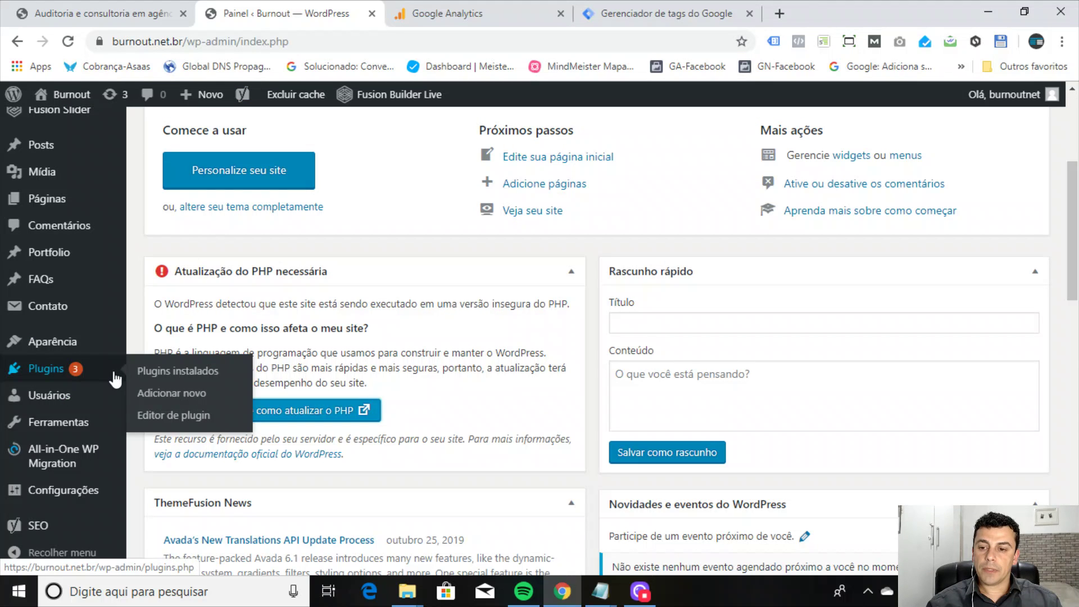
left_click(169, 378)
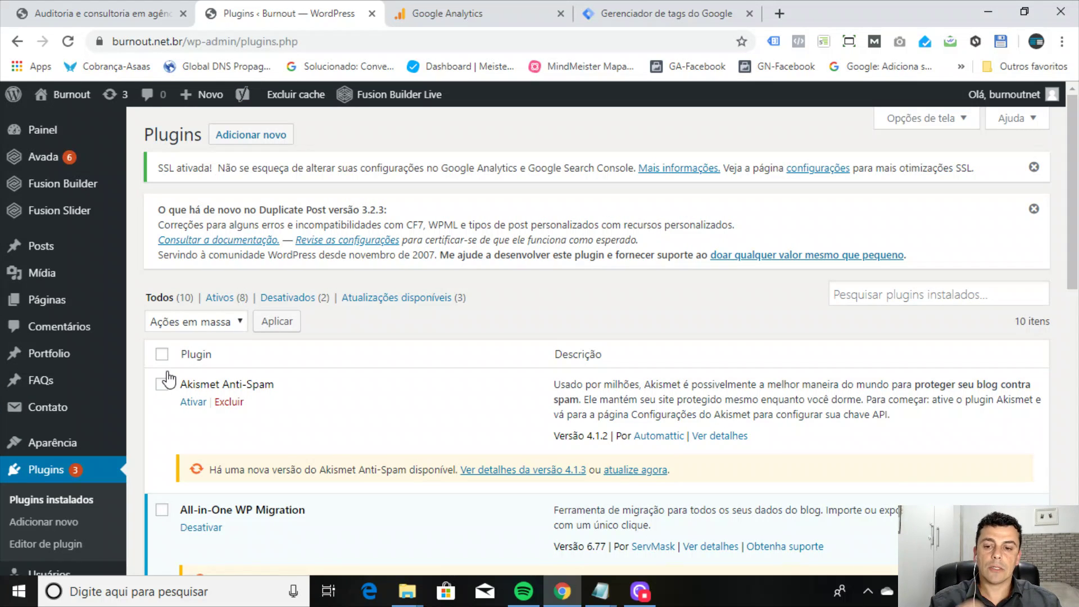
scroll(322, 416, "down", 1)
scroll(261, 260, "up", 1)
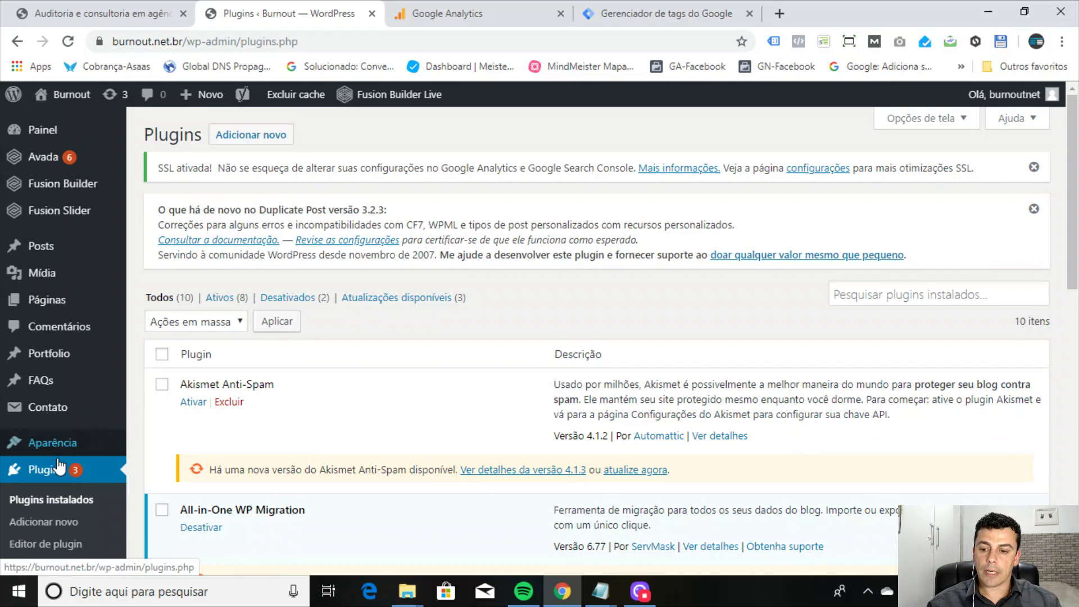
scroll(109, 397, "down", 2)
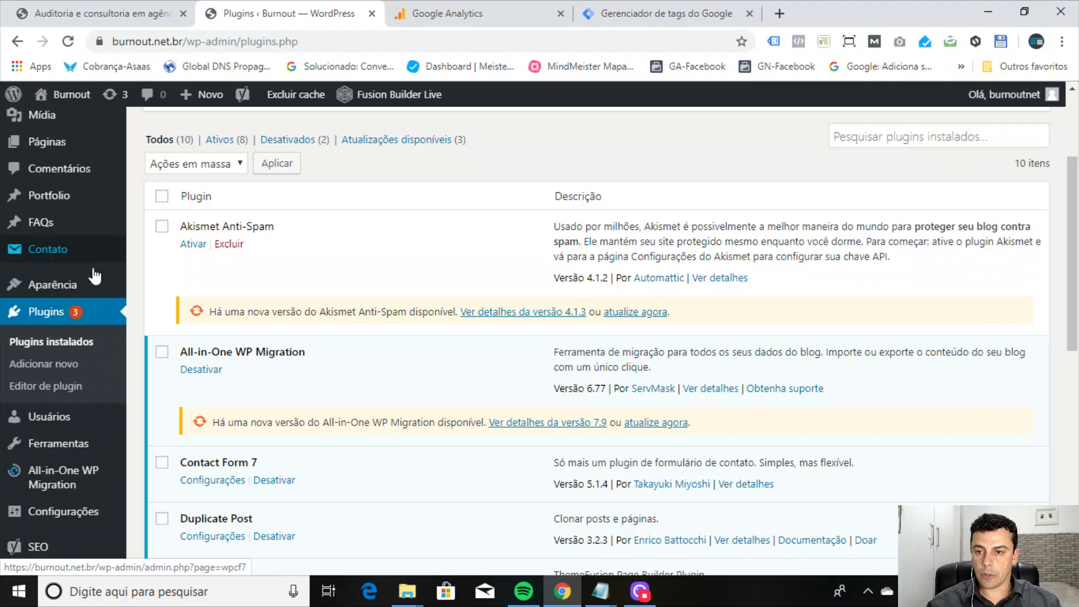
scroll(96, 272, "up", 3)
left_click(54, 130)
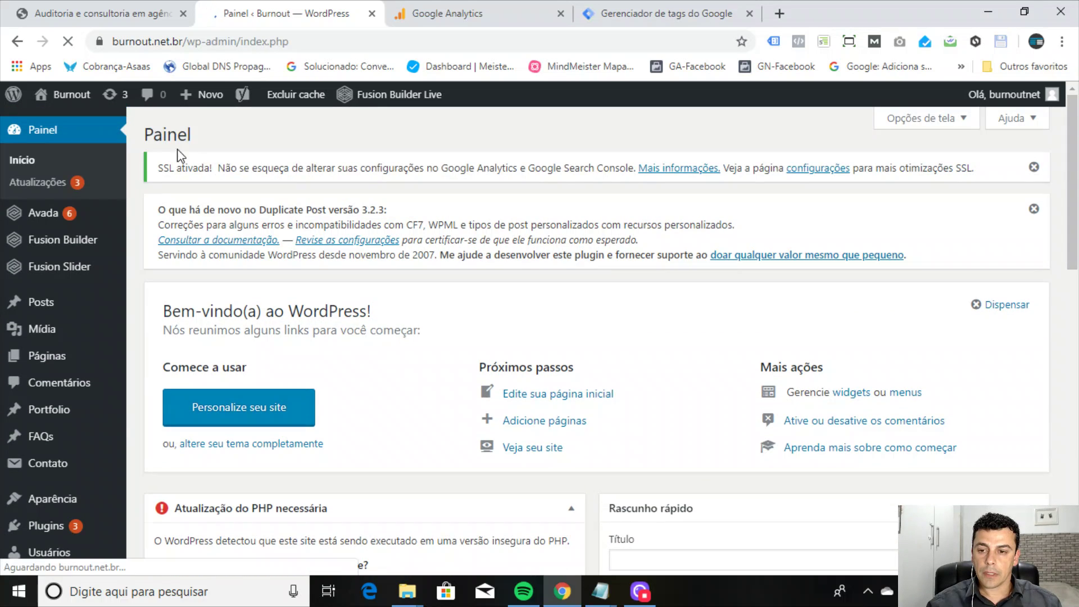
Step: Open the page for adding new WordPress plugins and search for "google tag manager"
scroll(95, 272, "down", 1)
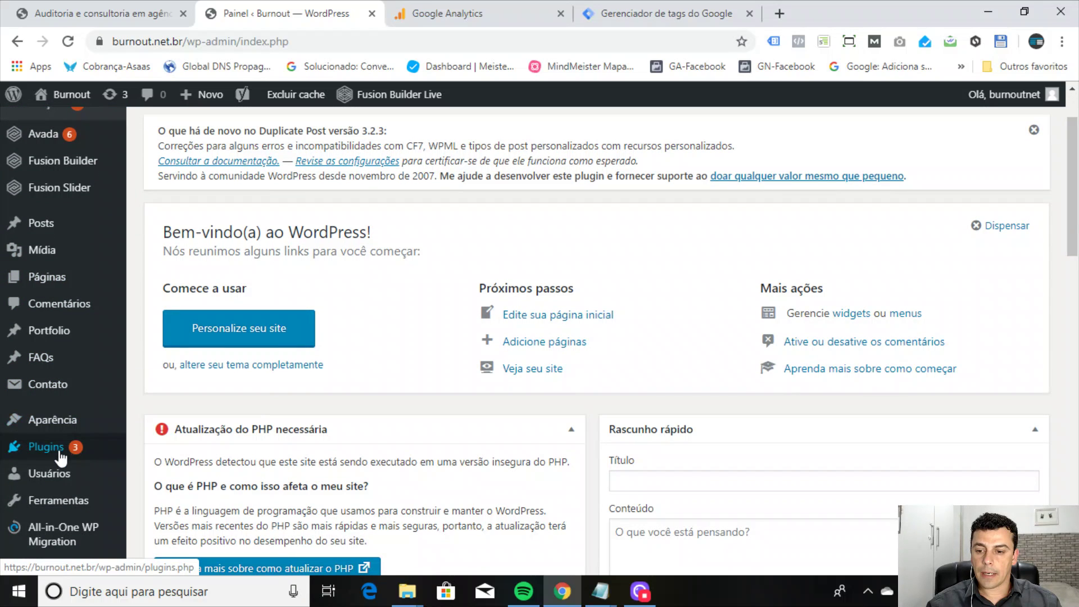
mouse_move(59, 459)
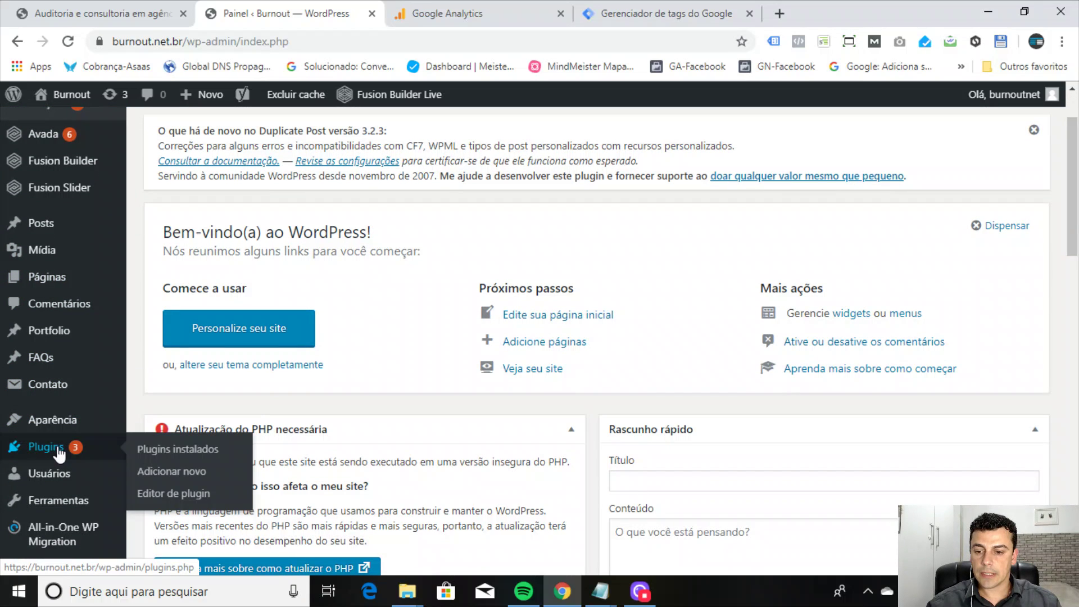
left_click(174, 474)
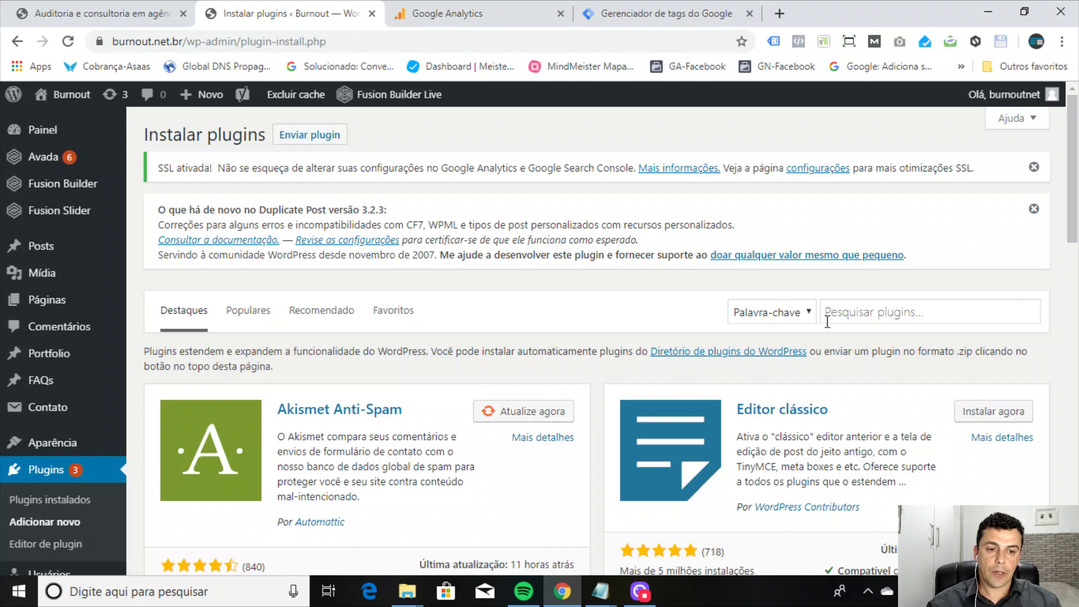
left_click(844, 316)
type("g")
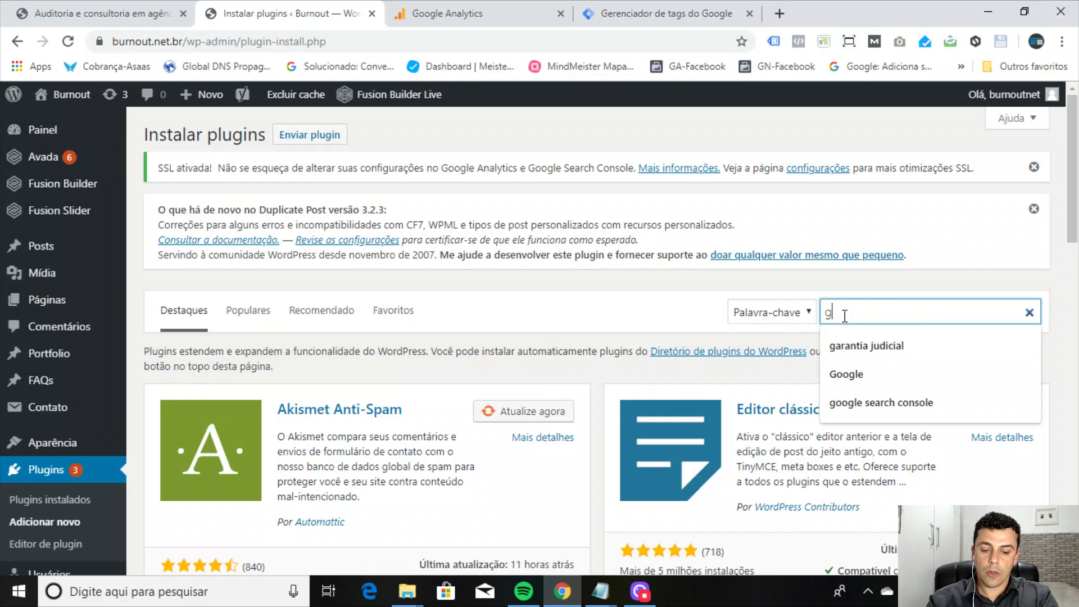
type("oogle tag m")
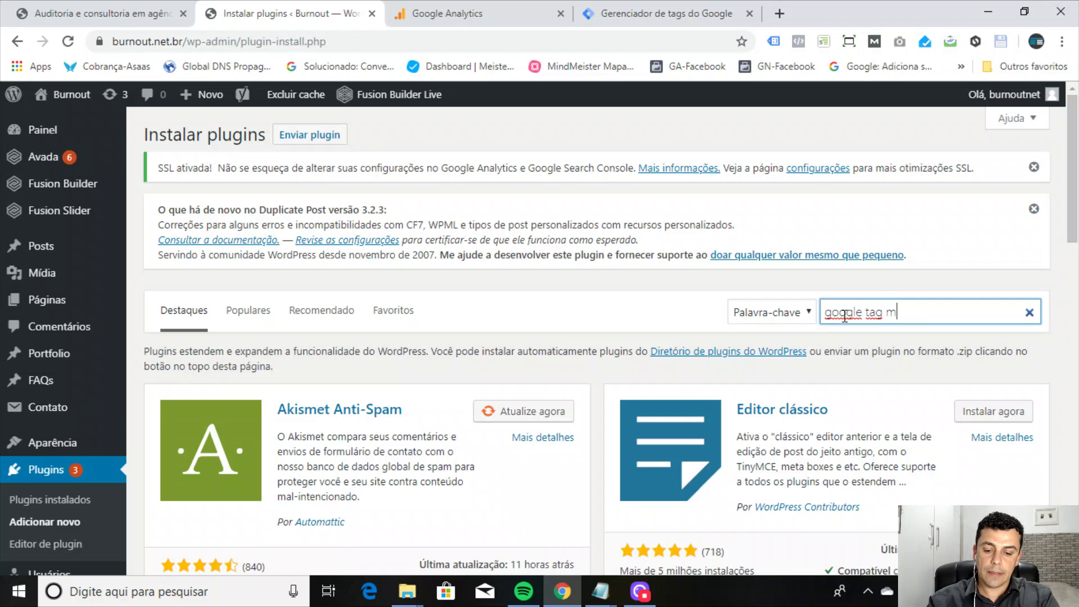
type("anager")
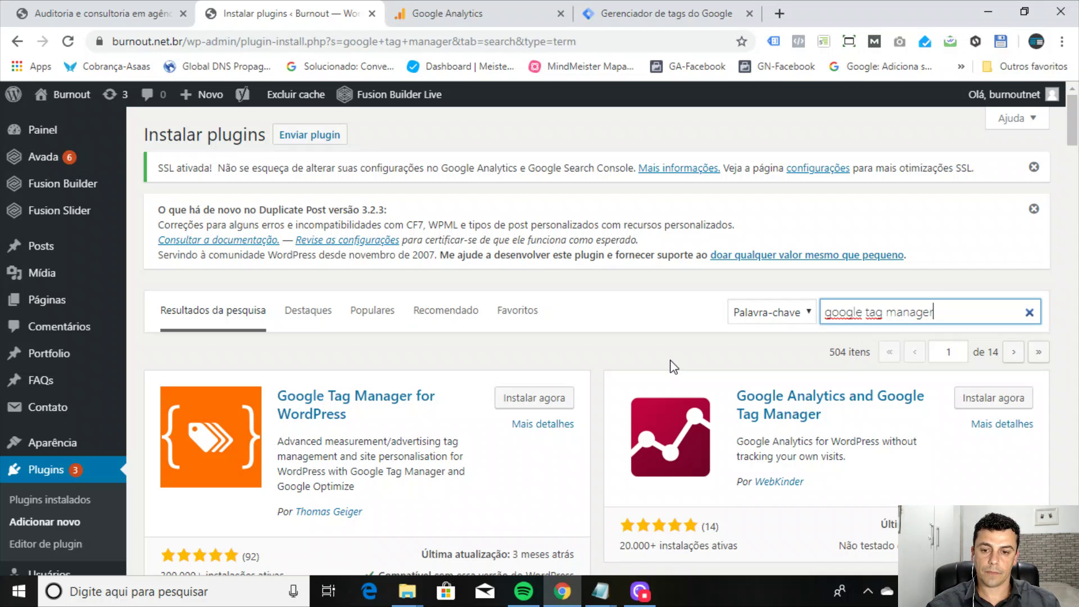
Step: Examine the plugin search results, comparing the available Google Tag Manager plugins by rating, installations and compatibility
scroll(585, 422, "down", 1)
scroll(584, 425, "down", 3)
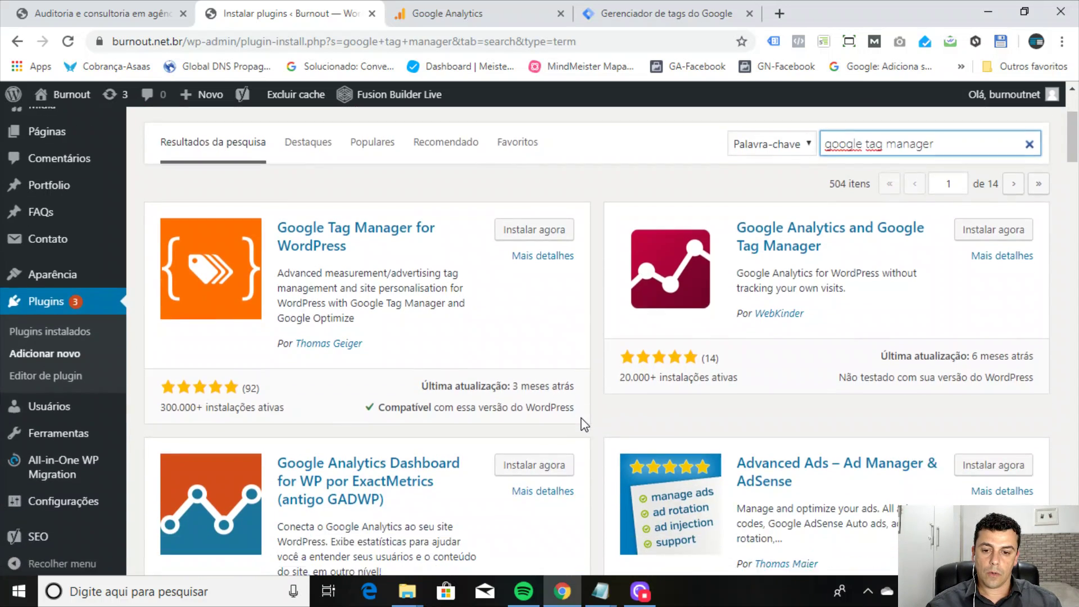
scroll(584, 425, "down", 1)
scroll(582, 417, "down", 3)
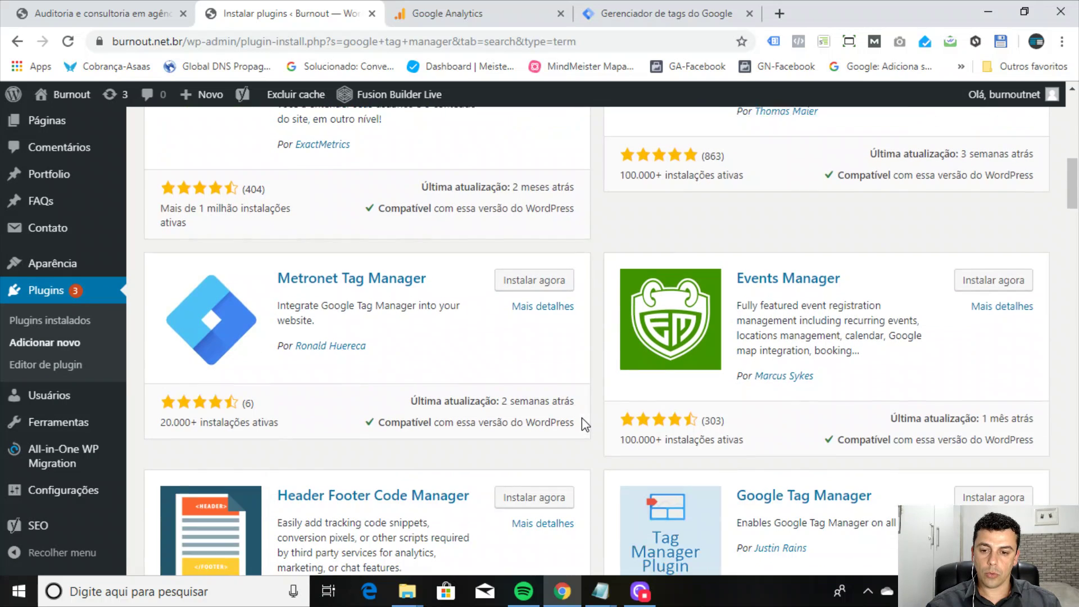
scroll(584, 393, "down", 2)
scroll(585, 389, "down", 1)
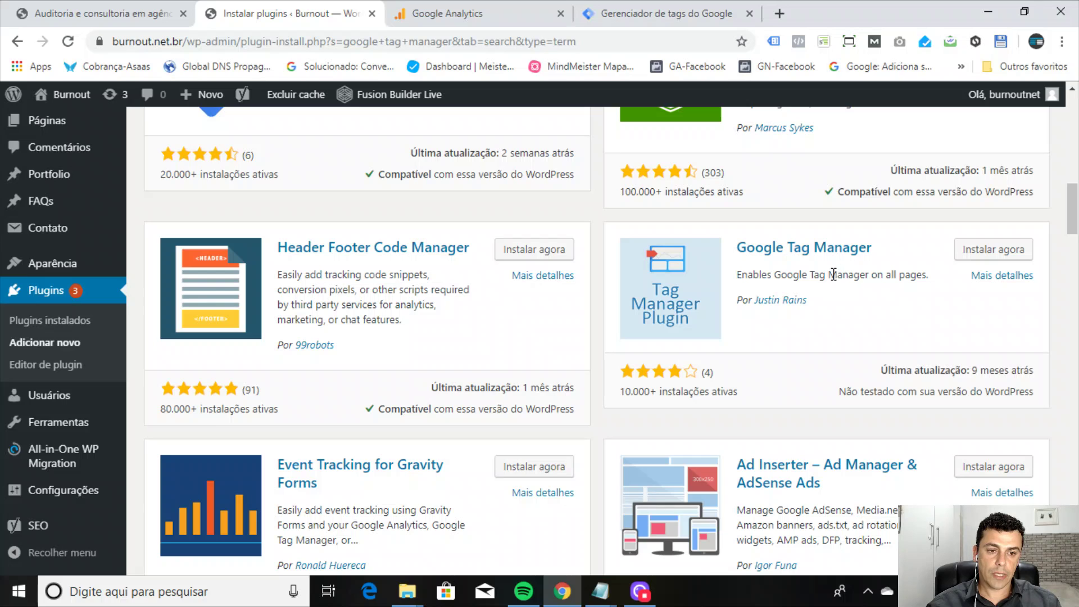
scroll(684, 314, "up", 1)
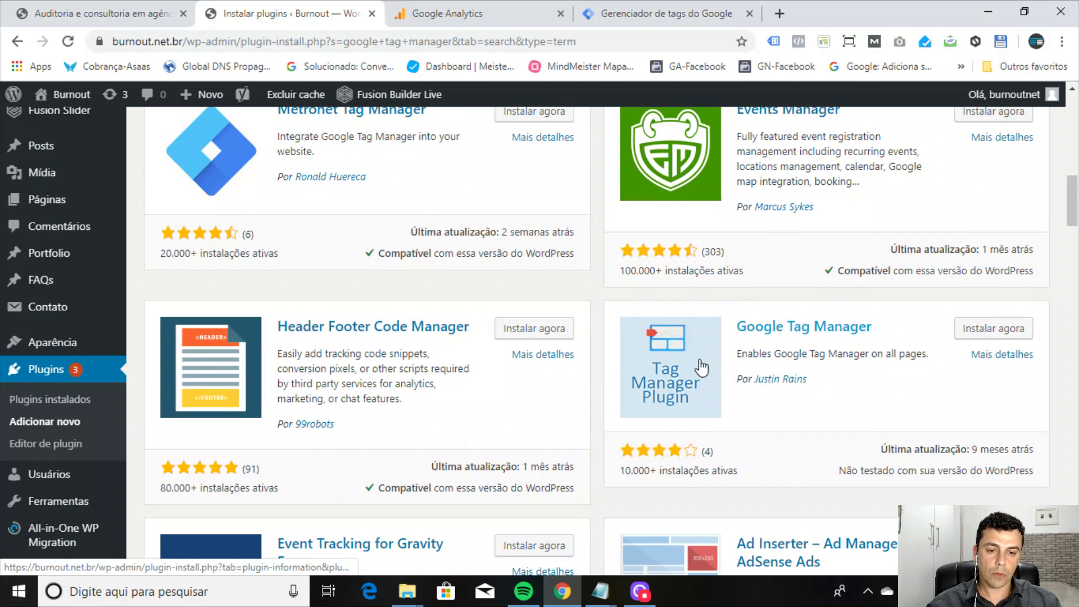
scroll(494, 337, "up", 1)
scroll(494, 336, "up", 8)
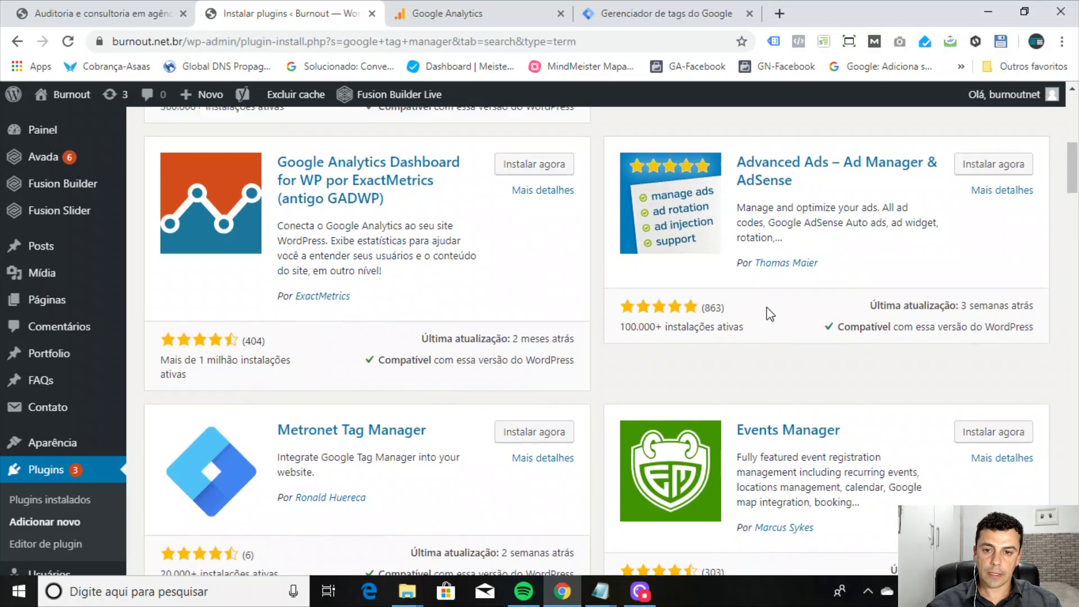
Step: Install and activate the Google Tag Manager plugin described as enabling Google Tag Manager on all pages
scroll(830, 318, "down", 10)
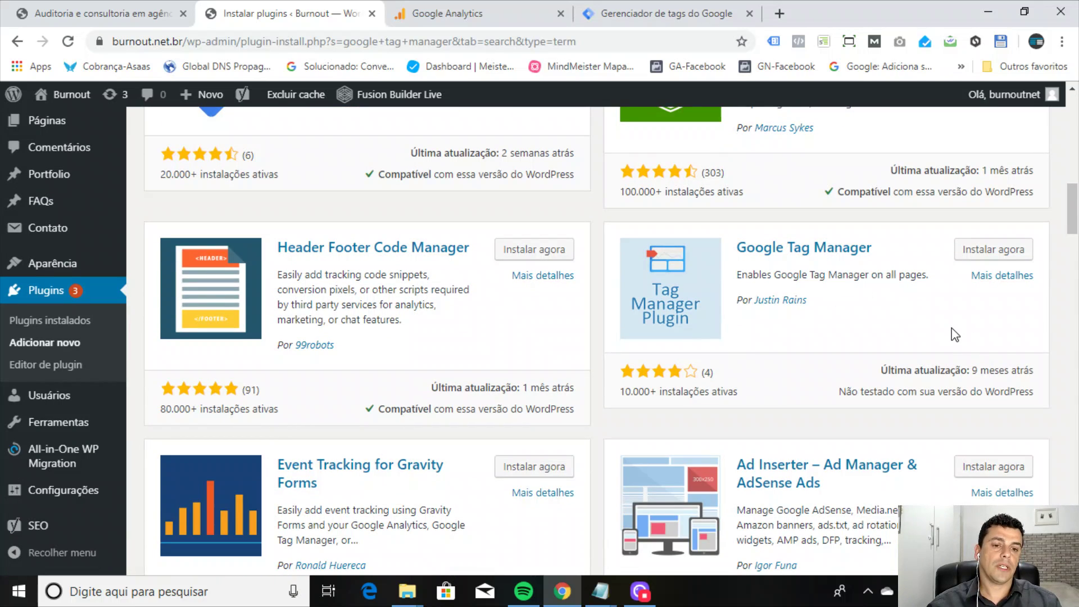
left_click(975, 257)
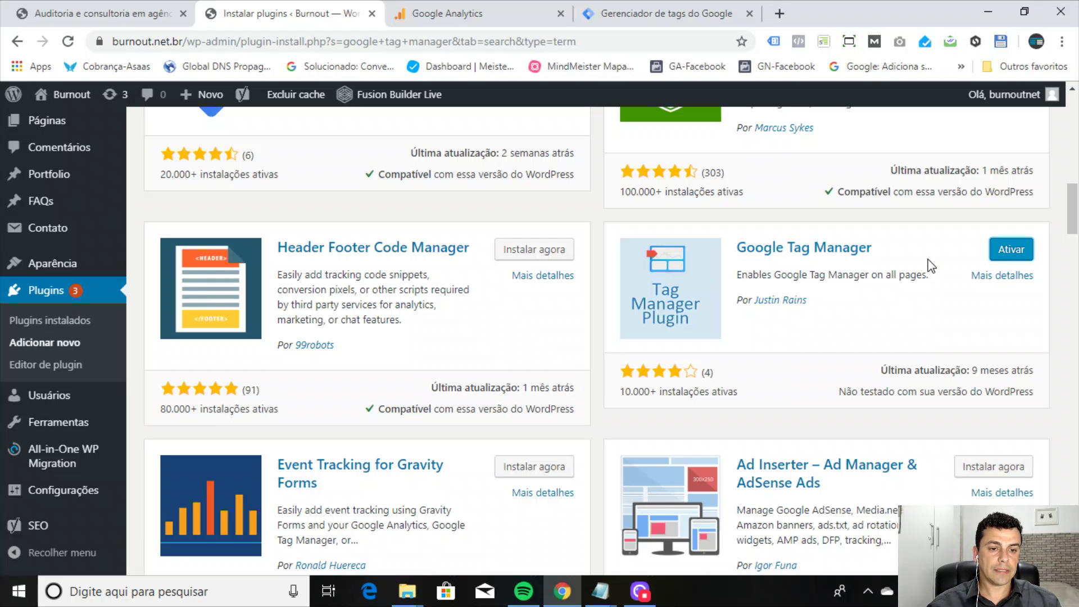
left_click(1012, 249)
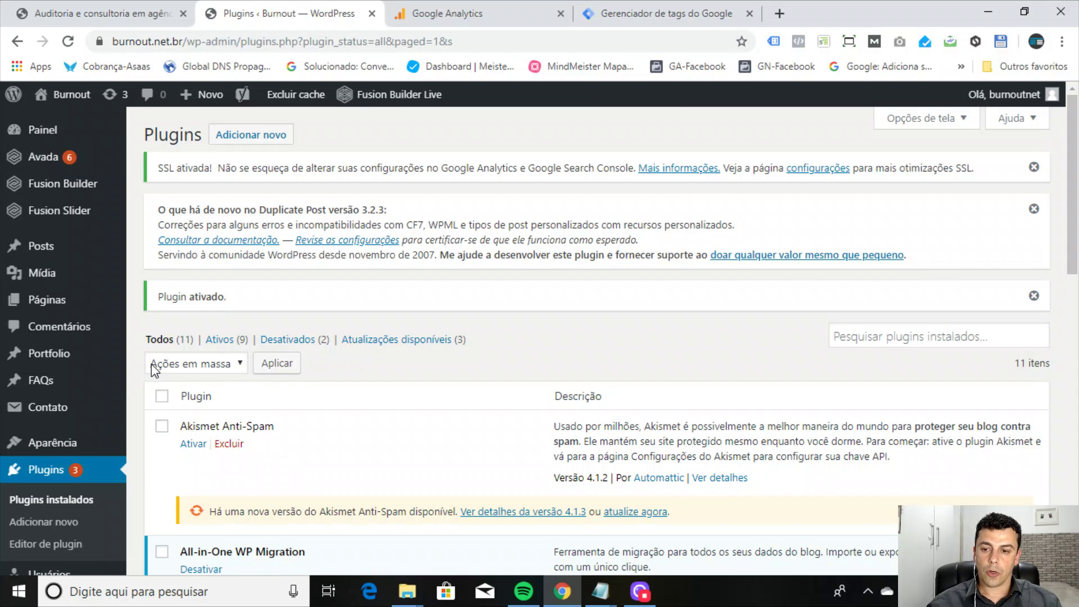
Step: Locate Google Tag Manager among the installed plugins and open its settings page with the tag ID field
scroll(151, 364, "down", 2)
scroll(151, 365, "down", 9)
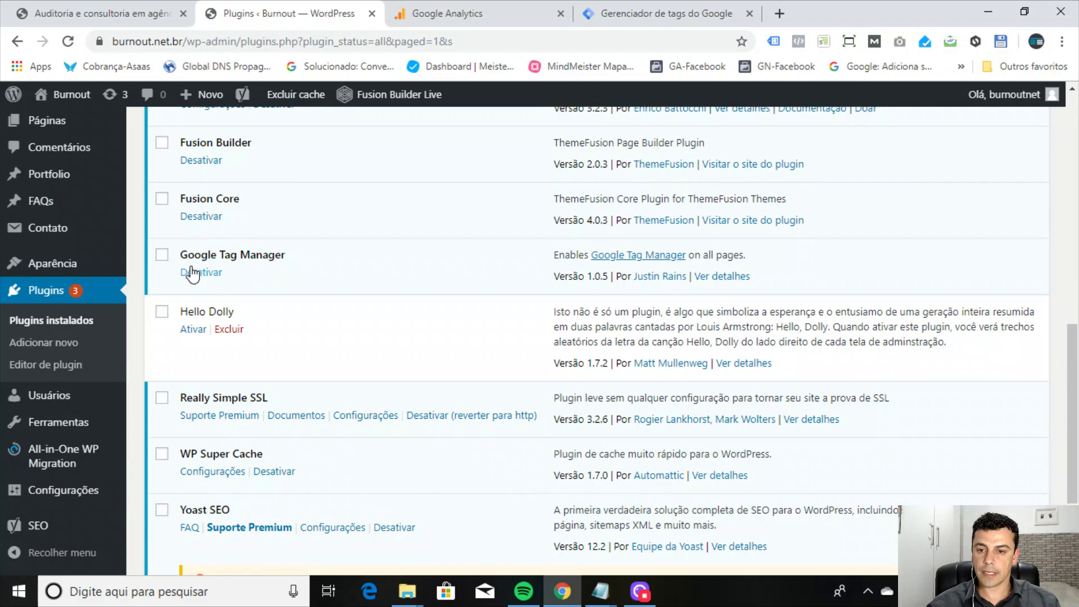
left_click_drag(184, 257, 265, 263)
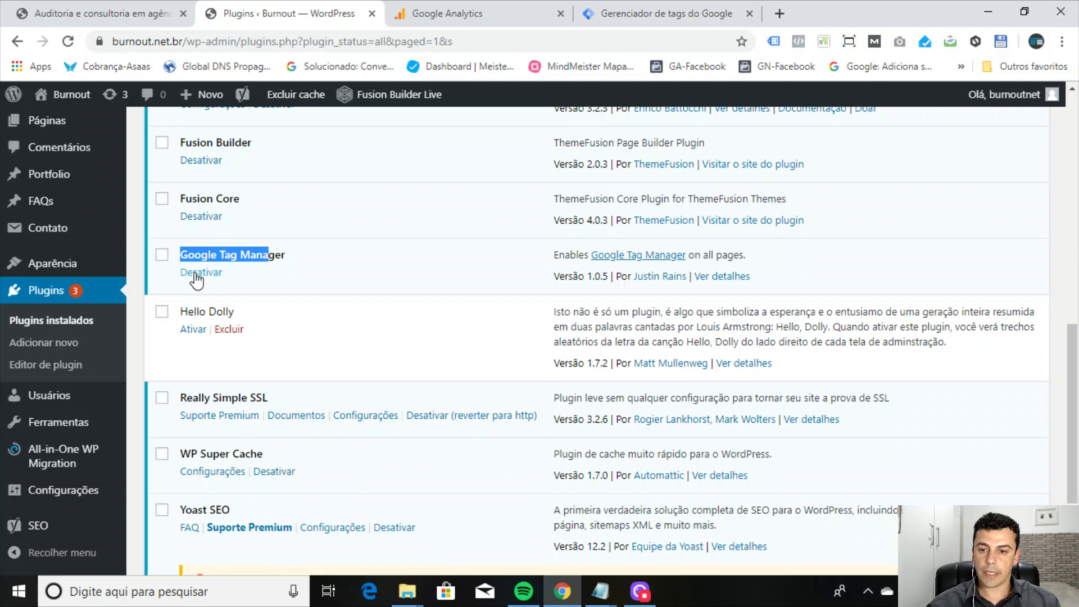
scroll(84, 394, "down", 1)
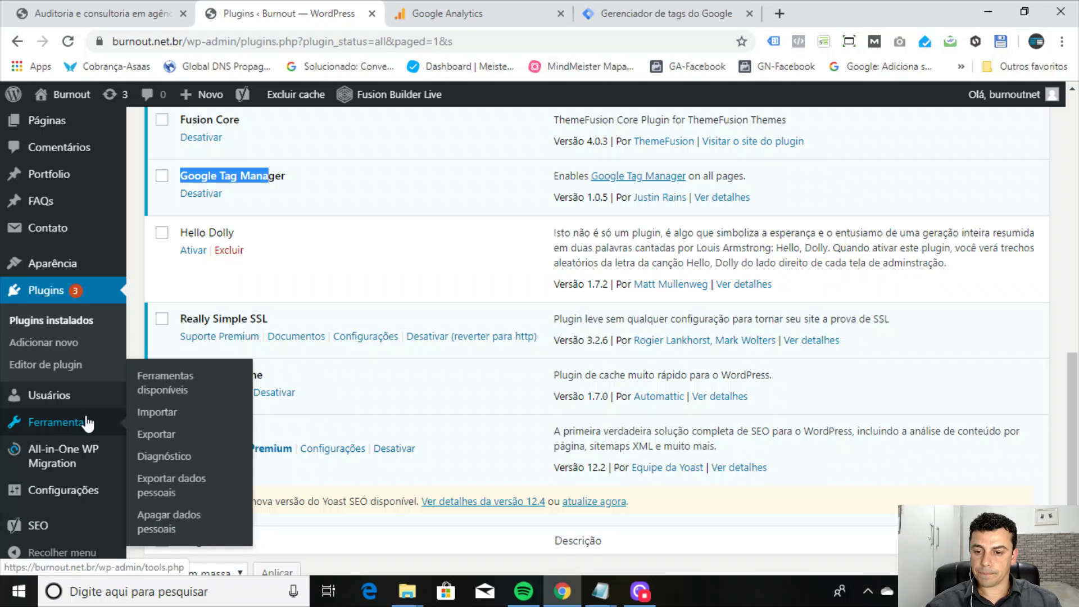
scroll(84, 382, "up", 1)
scroll(84, 394, "down", 2)
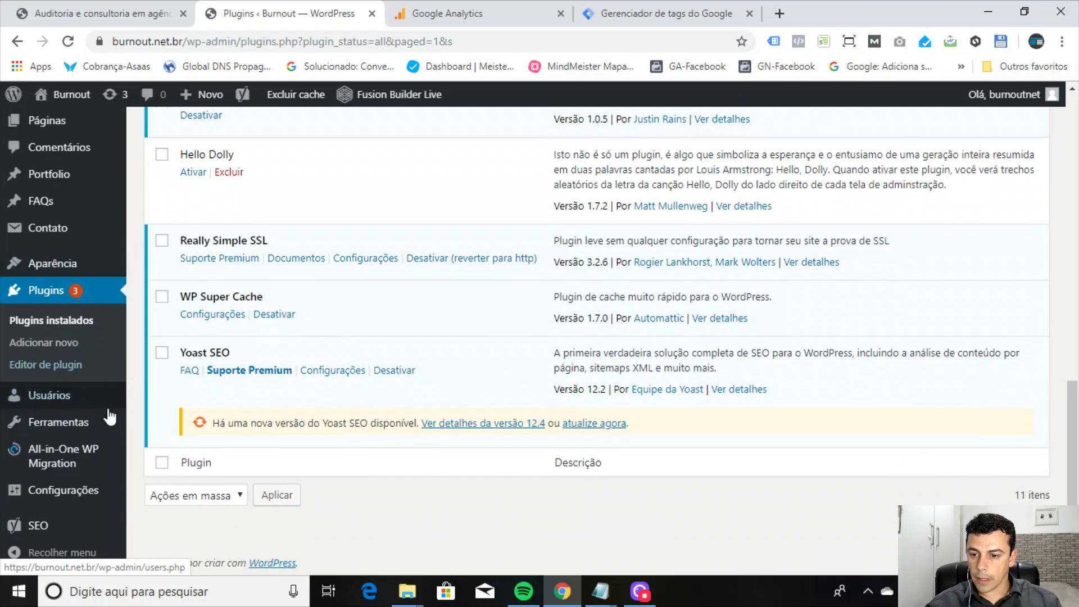
mouse_move(84, 496)
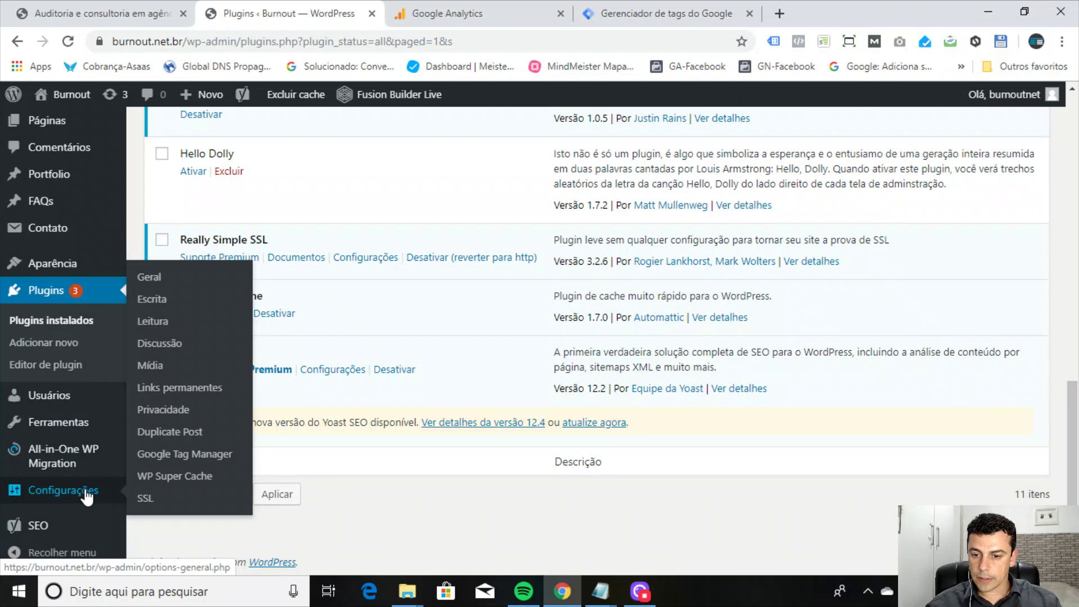
left_click(175, 459)
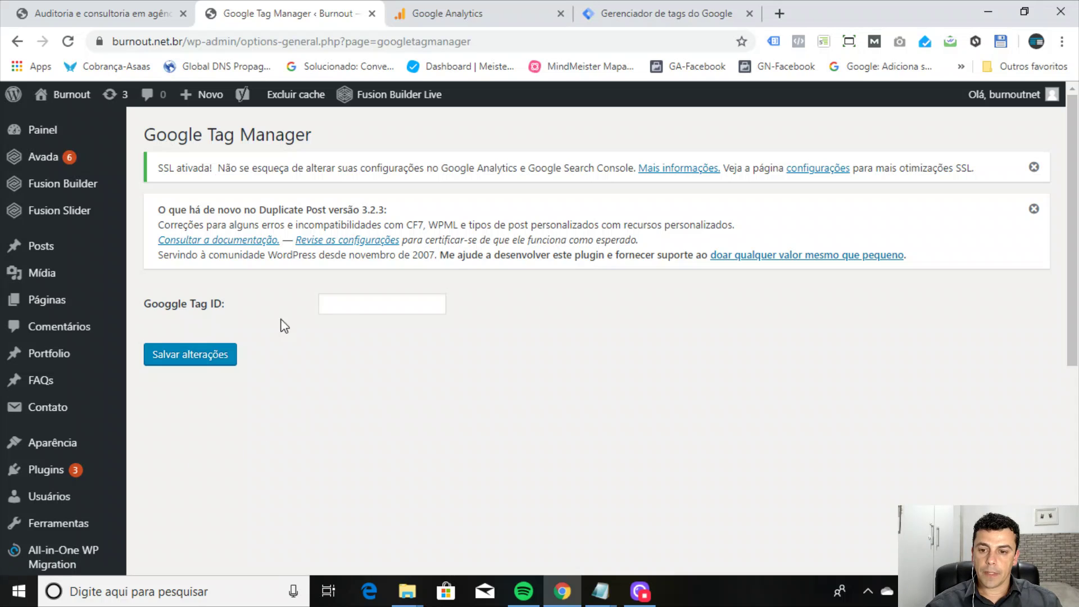
left_click_drag(145, 304, 234, 313)
left_click(186, 307)
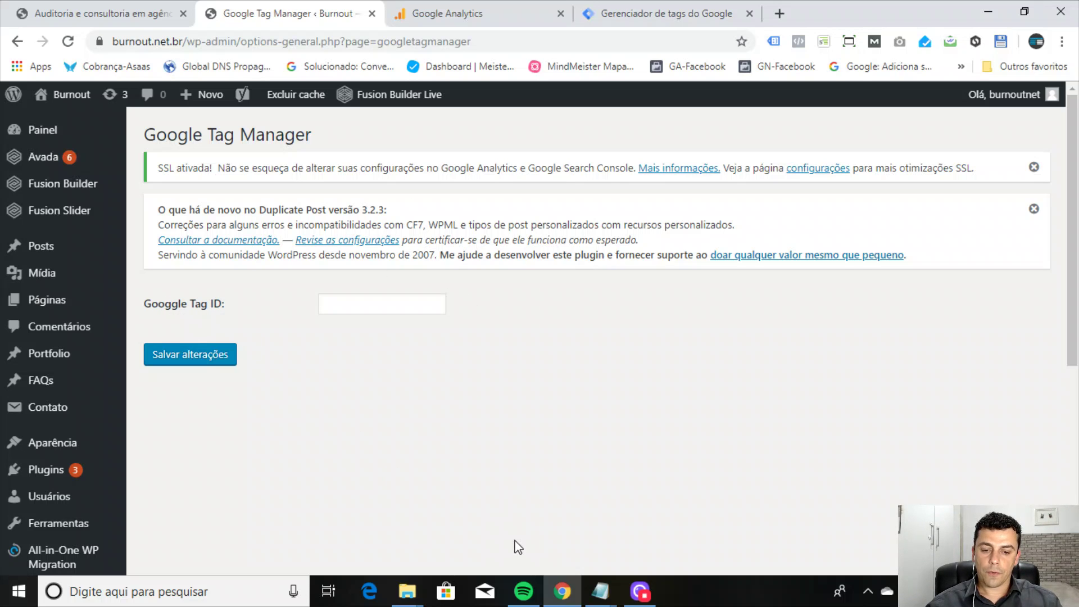
Step: Bring up the Notepad document with the head snippet and highlight the container ID GTM-M7V5LGN in it
left_click(597, 590)
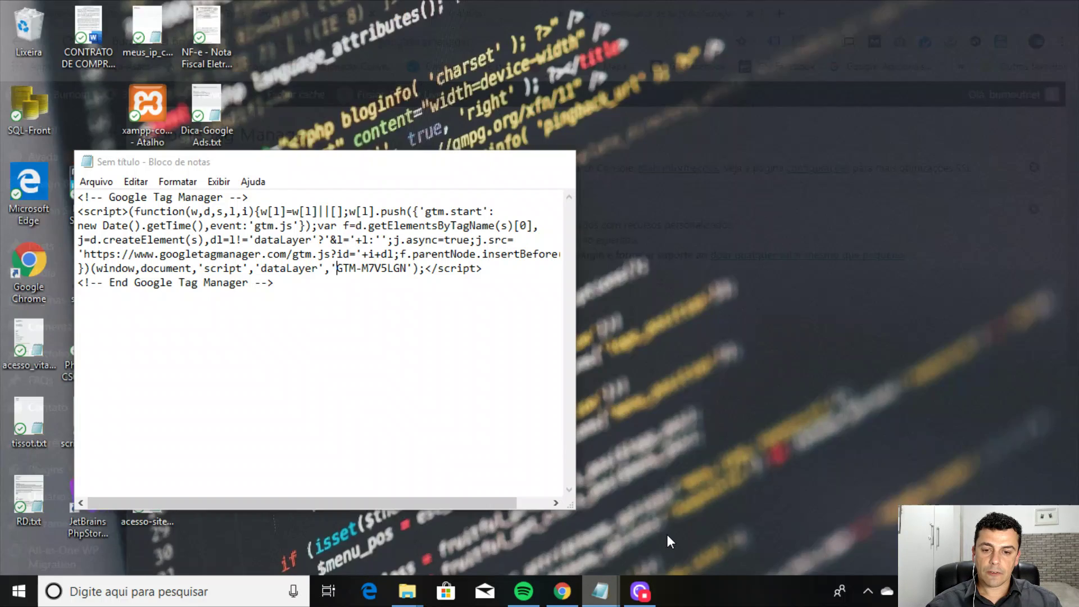
left_click(667, 534)
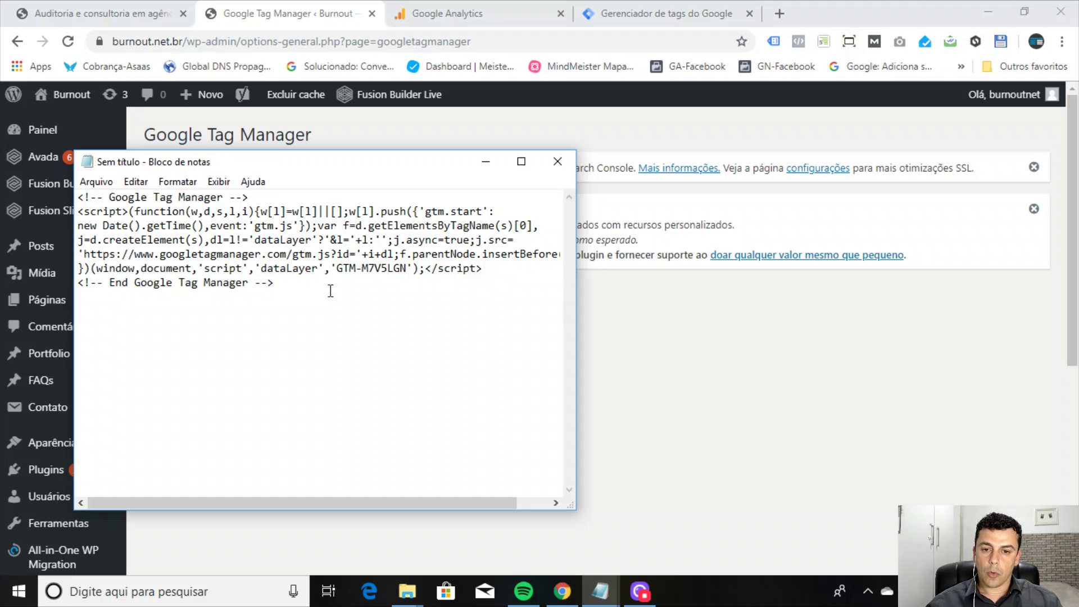
left_click_drag(338, 269, 402, 269)
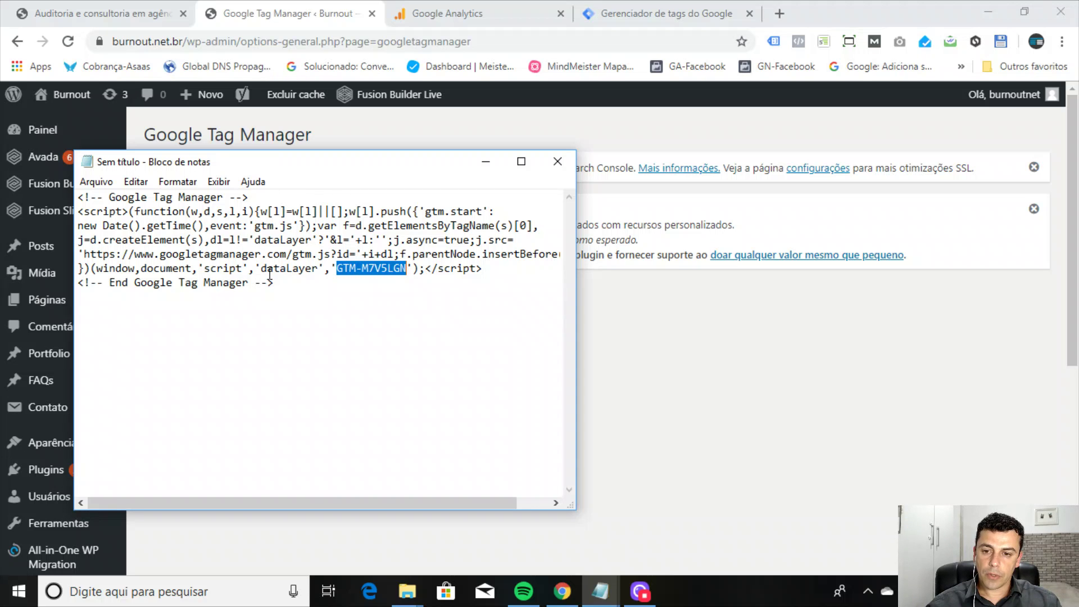
left_click(360, 270)
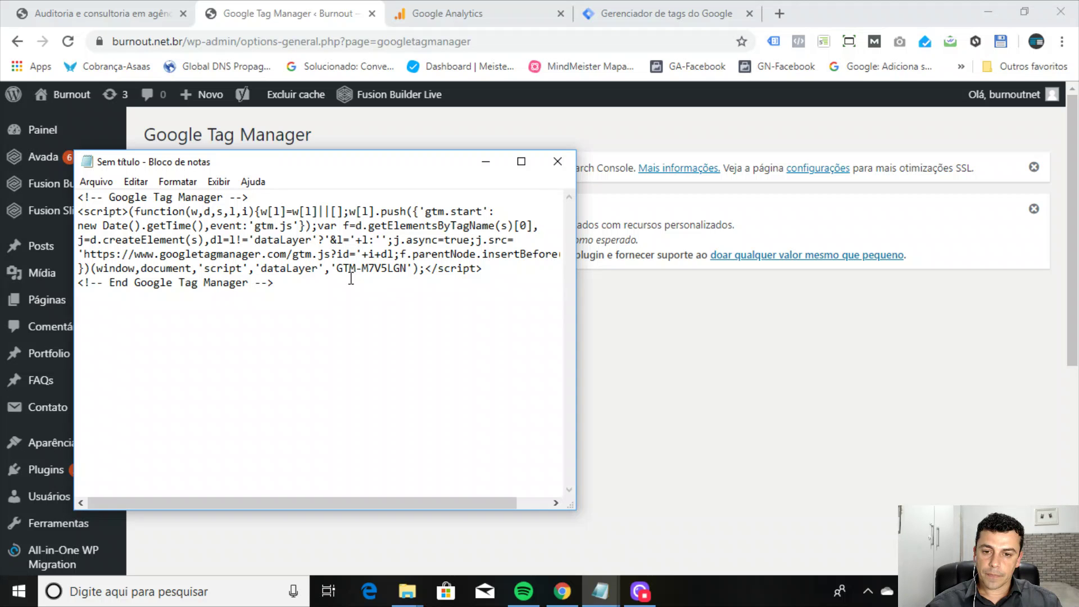
left_click_drag(340, 270, 410, 270)
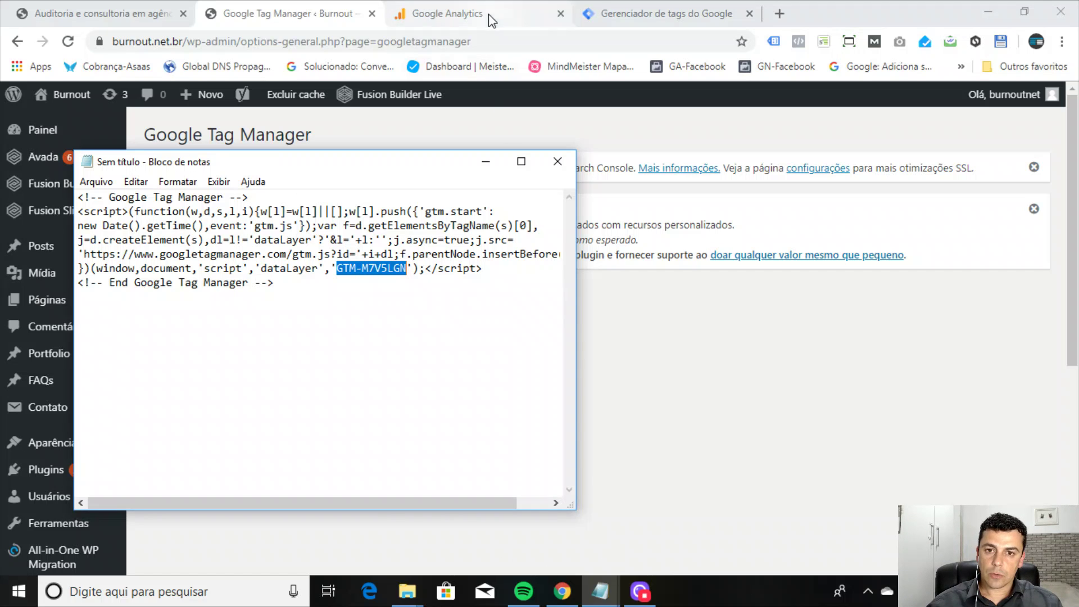
Step: Reopen the Burnout container's installation instructions in Google Tag Manager and copy the body (noscript) snippet
left_click(669, 15)
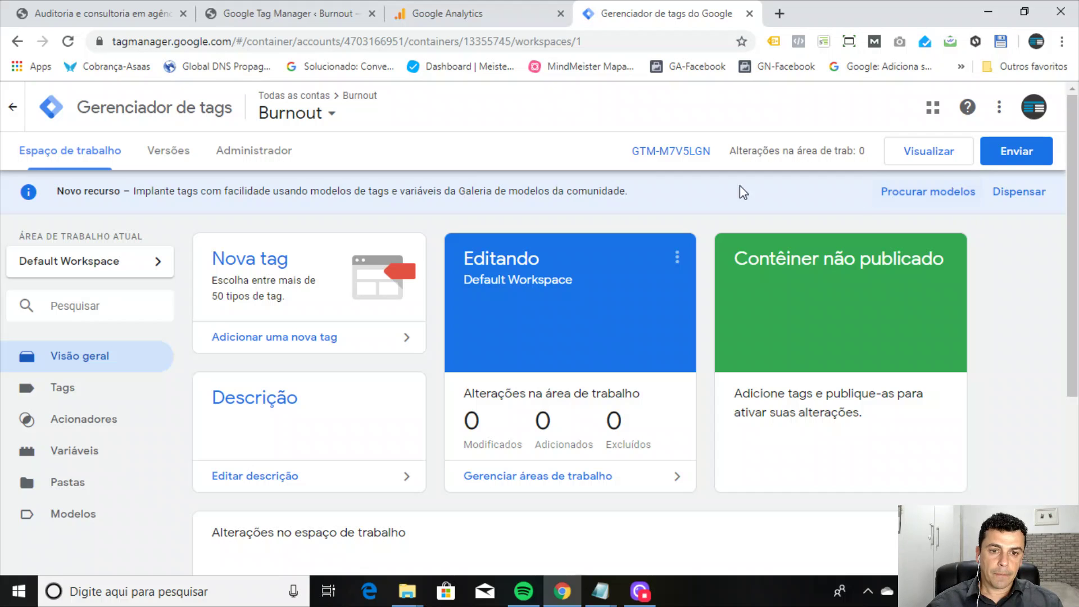
left_click(659, 153)
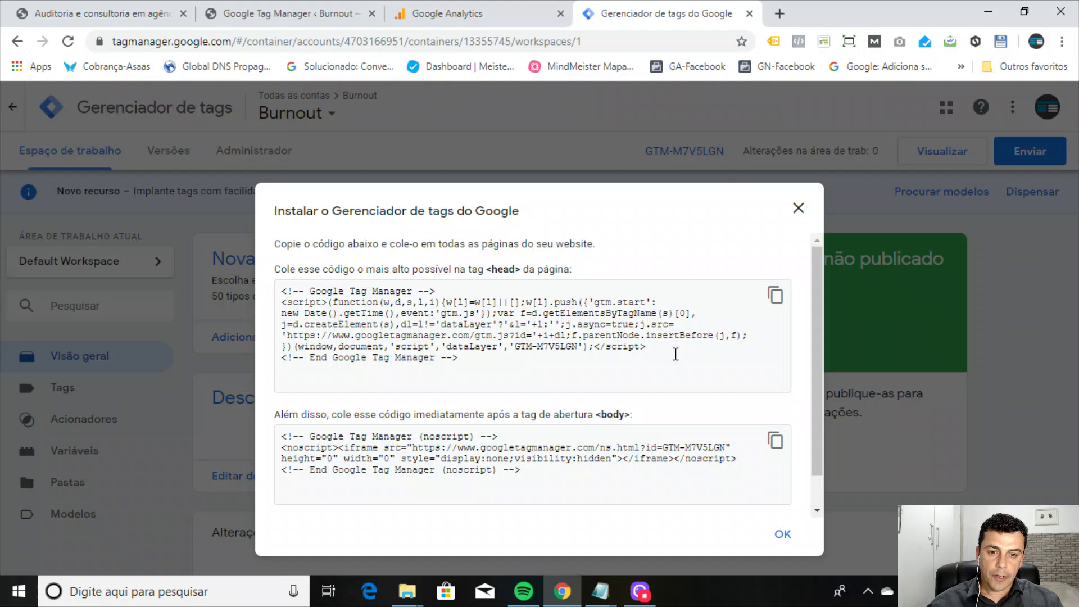
left_click(798, 209)
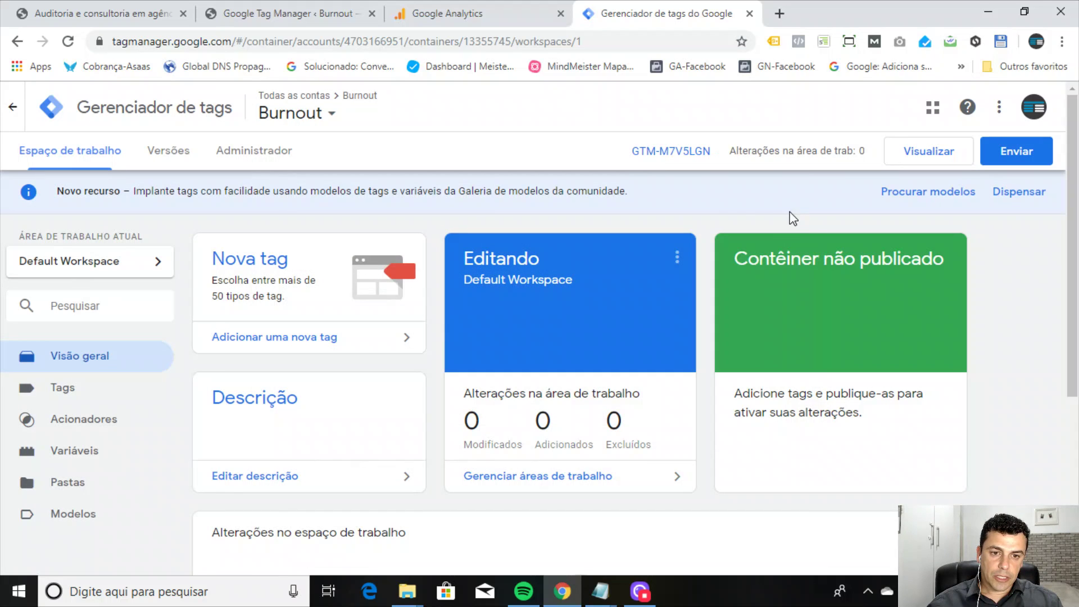
left_click(662, 156)
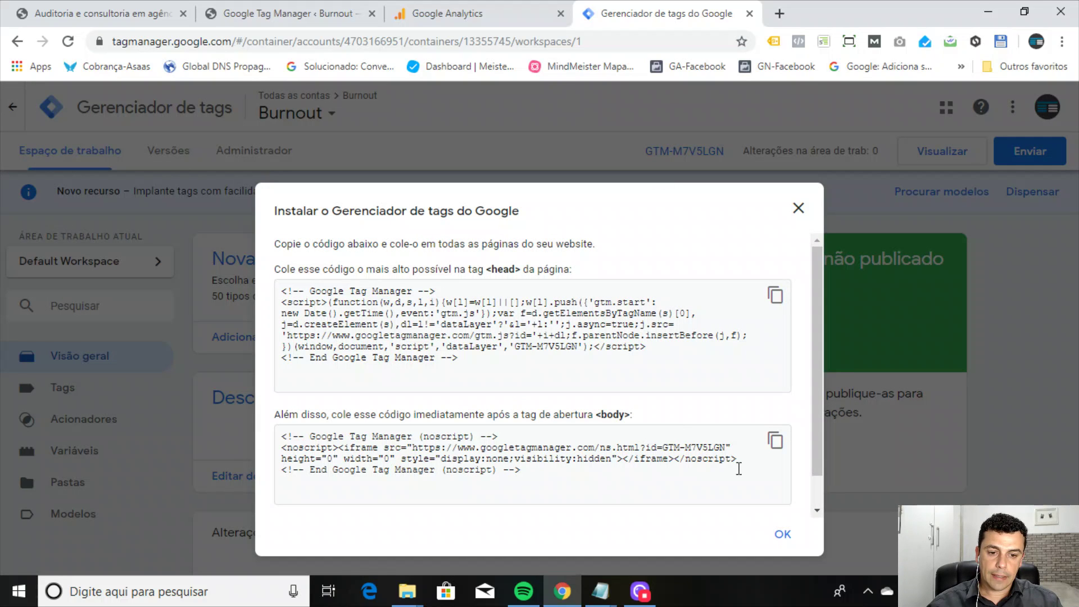
left_click(775, 441)
Step: Paste the noscript snippet below the head snippet in Notepad and widen the window to show the full lines
mouse_move(596, 599)
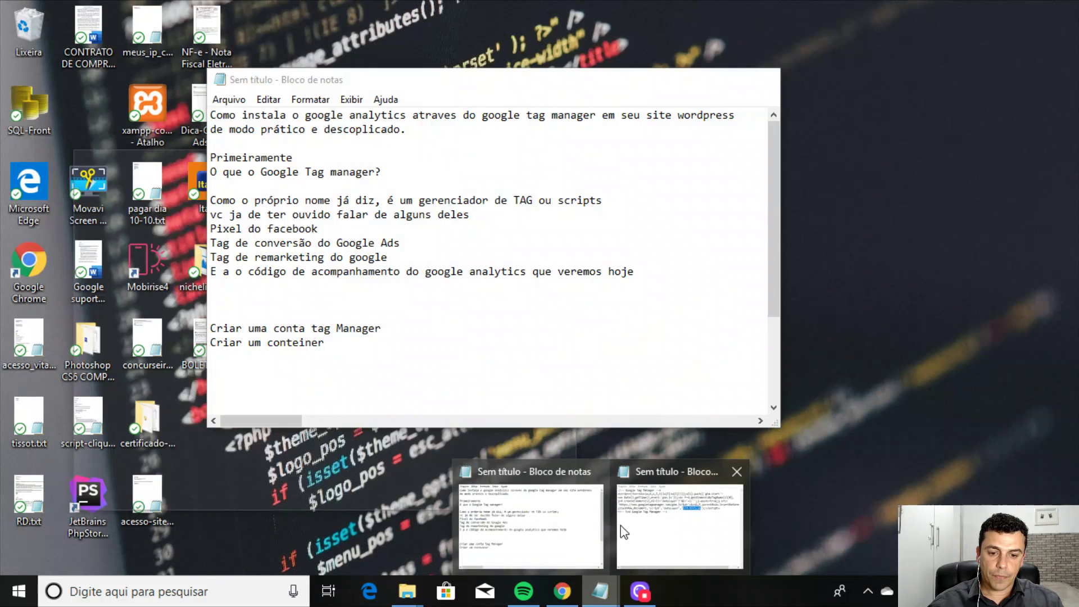
left_click(660, 533)
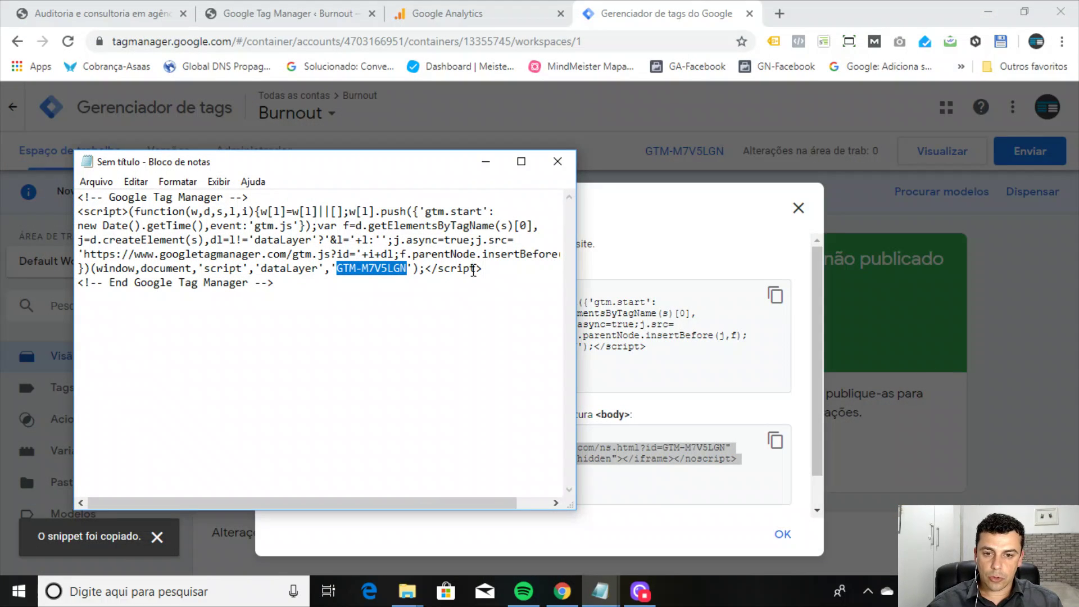
left_click(302, 284)
key("Return")
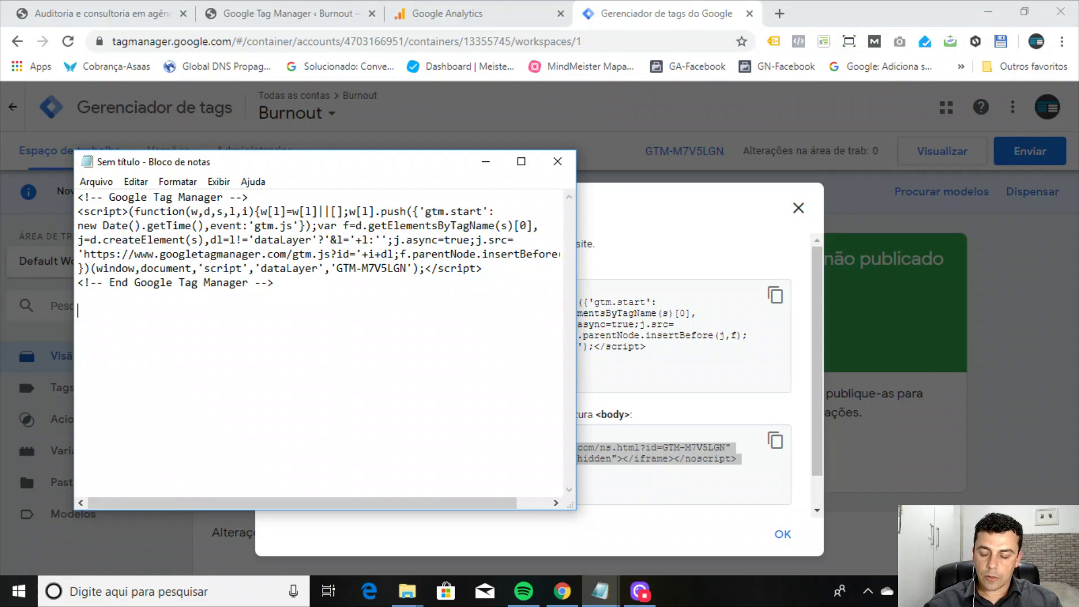
key("ctrl+v")
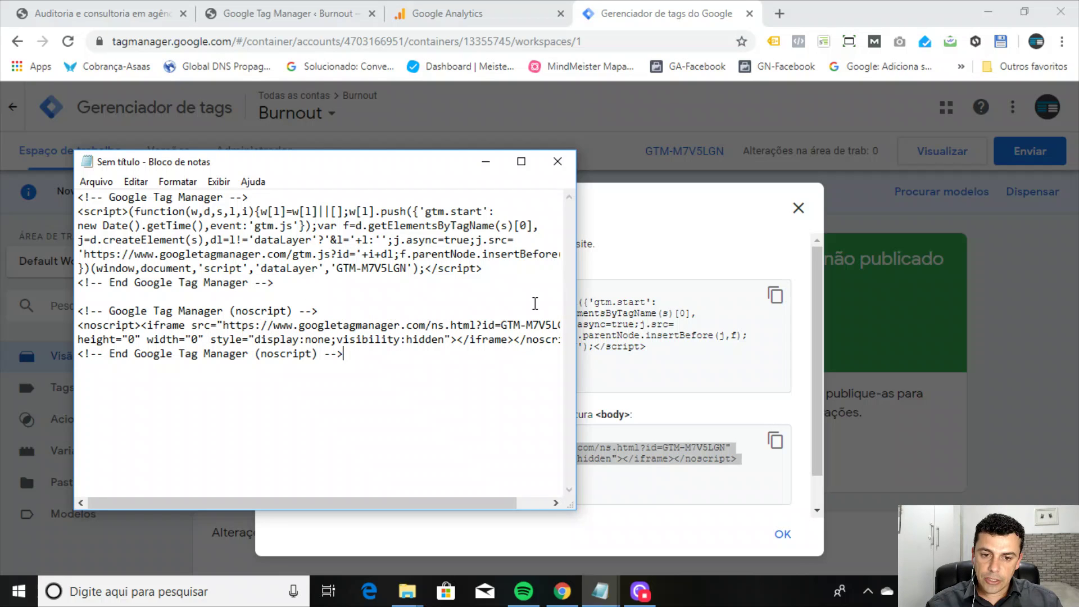
left_click_drag(578, 316, 753, 317)
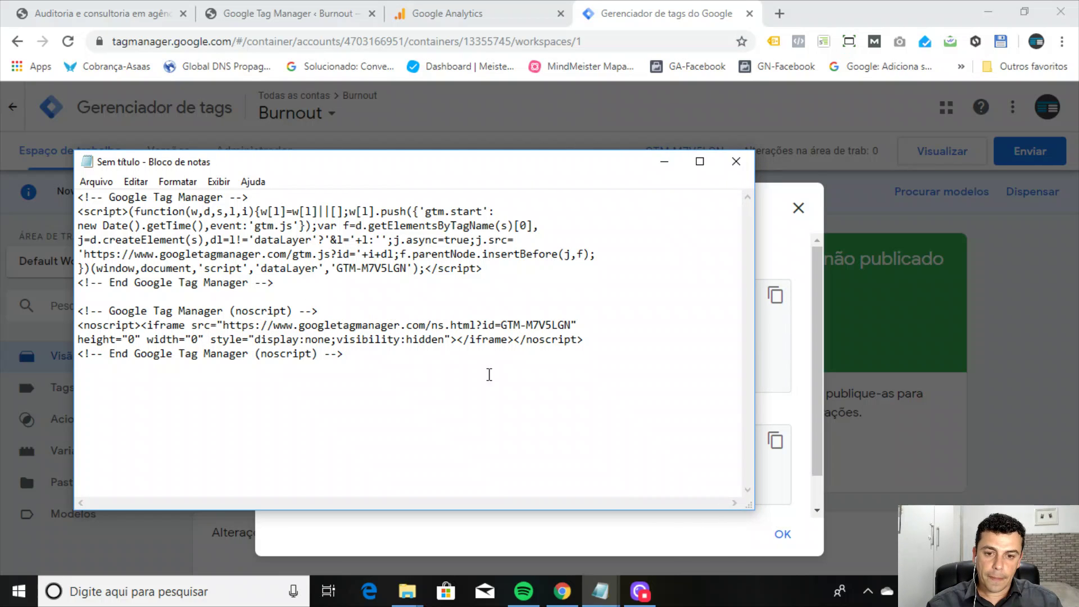
Step: Copy the container ID GTM-M7V5LGN from the noscript snippet, minimize Notepad and close the installation instructions
left_click(507, 325)
left_click_drag(503, 325, 559, 324)
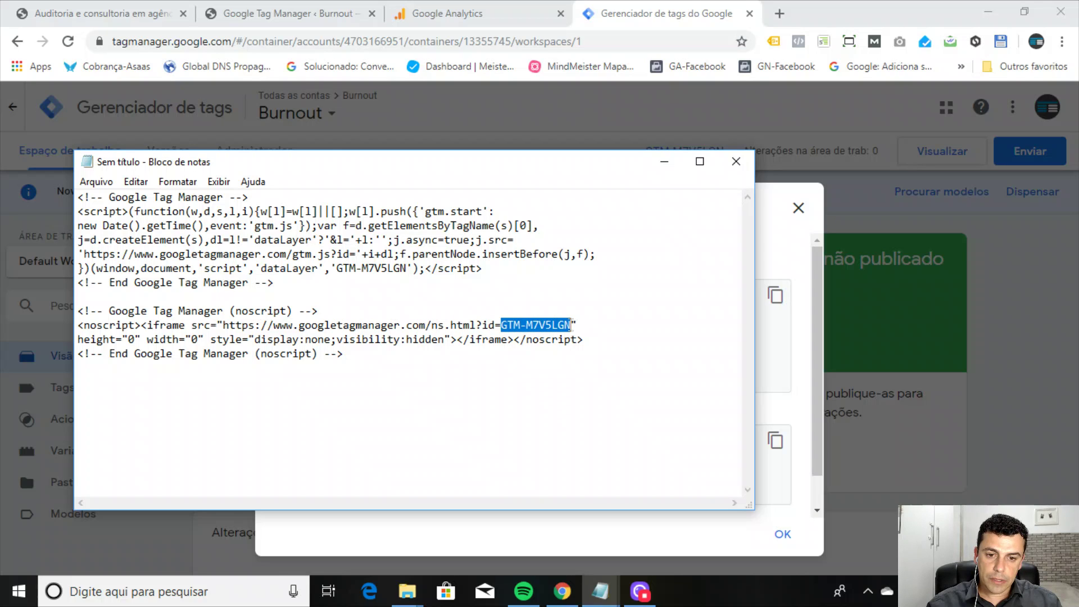
right_click(553, 326)
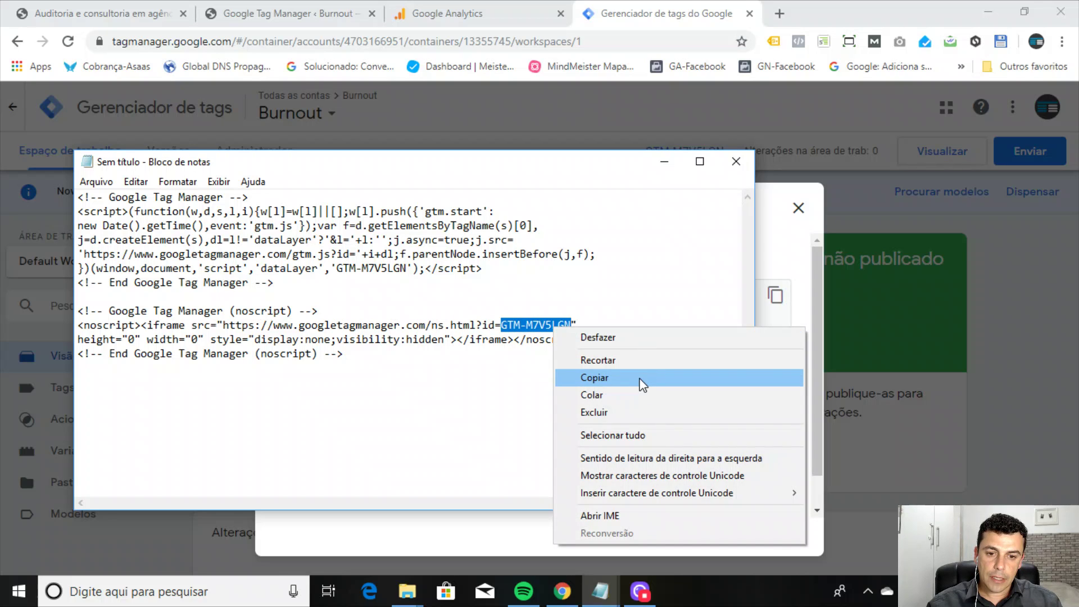
left_click(638, 377)
left_click(652, 162)
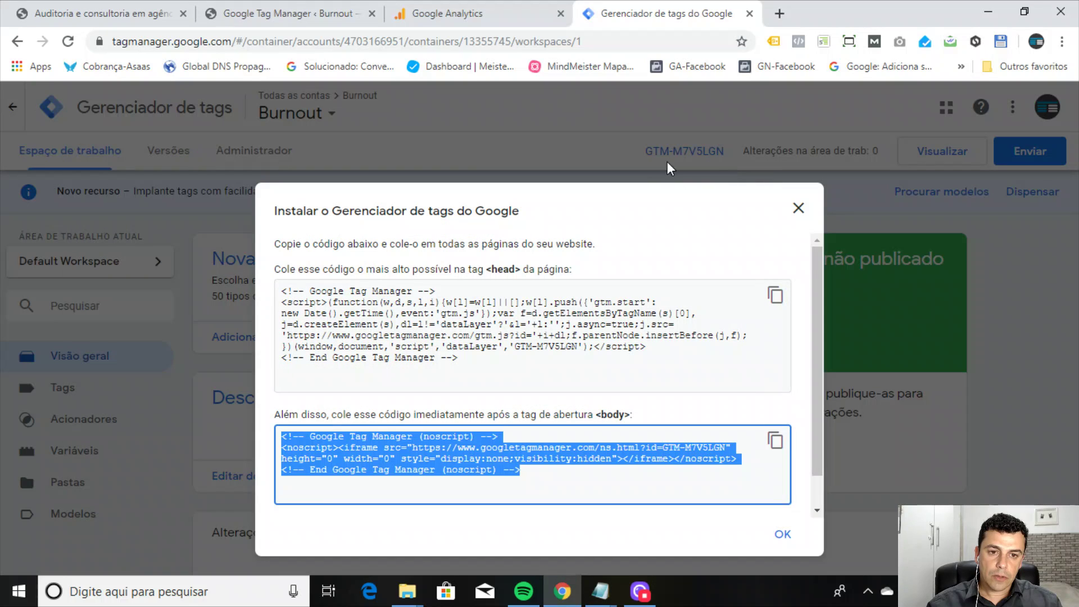
left_click(792, 207)
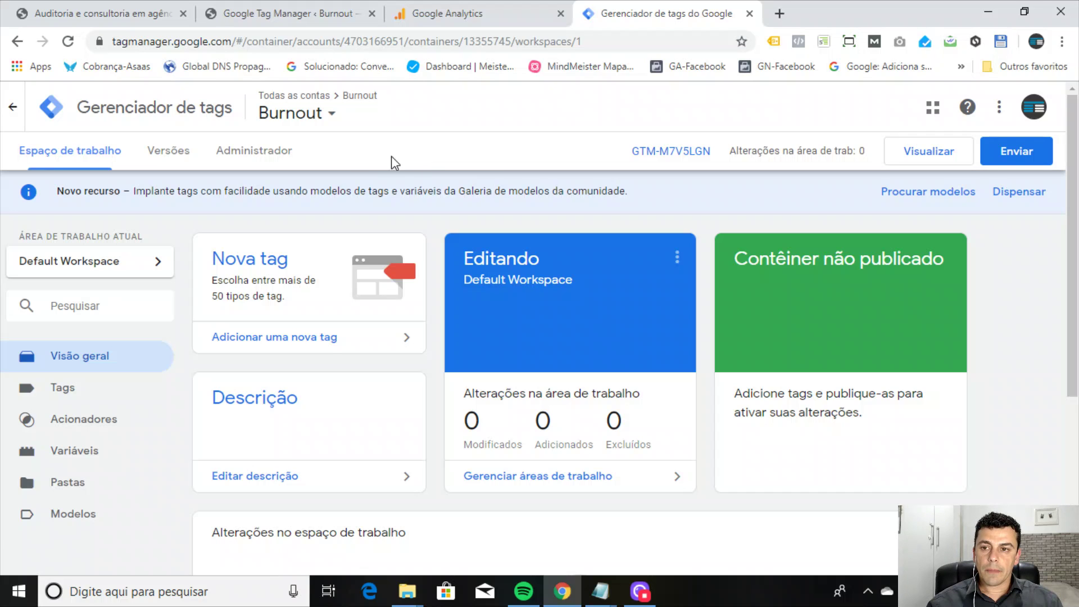
Step: Set the tag ID in the WordPress Google Tag Manager settings to GTM-M7V5LGN and save the changes
left_click(292, 10)
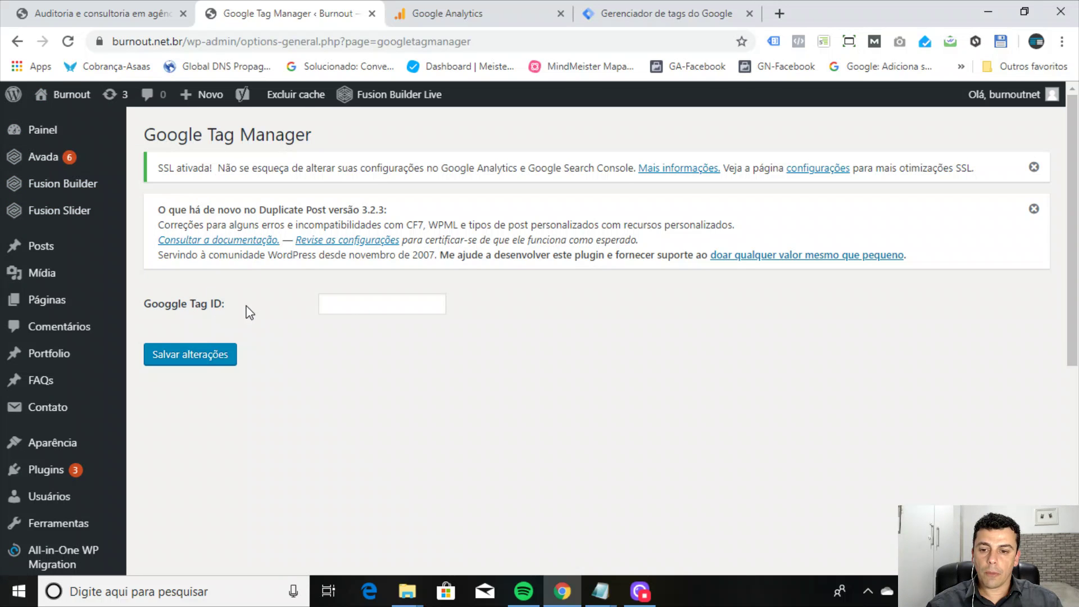
left_click(339, 307)
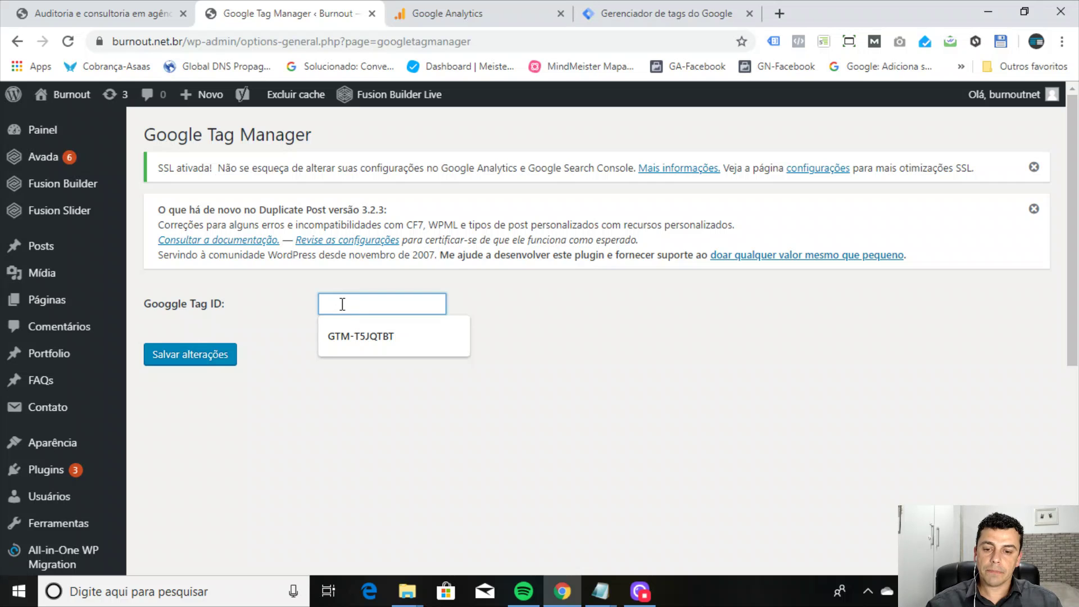
key("ctrl+v")
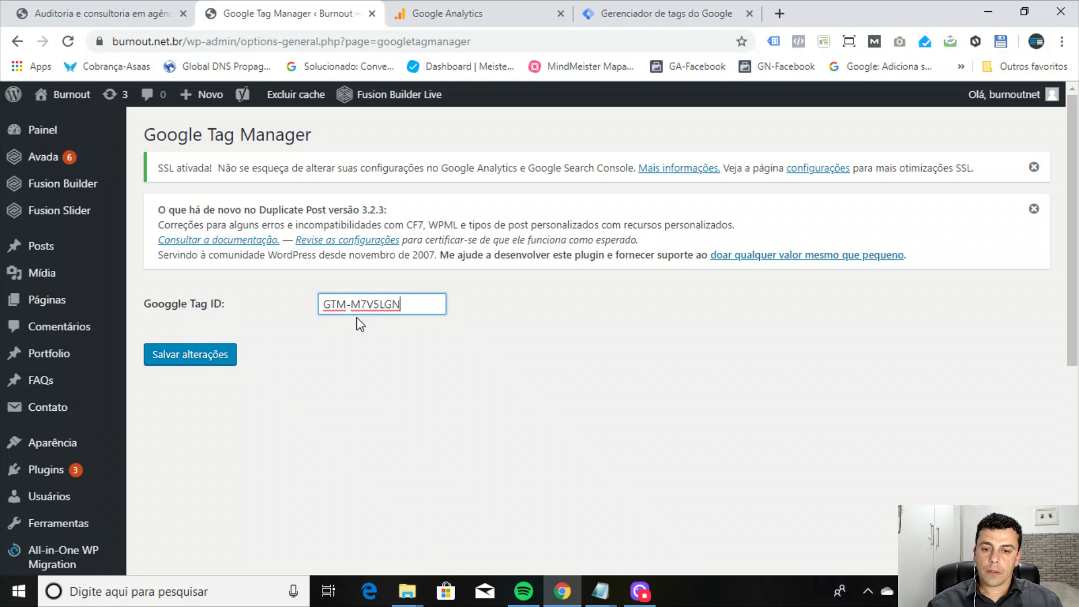
left_click(179, 363)
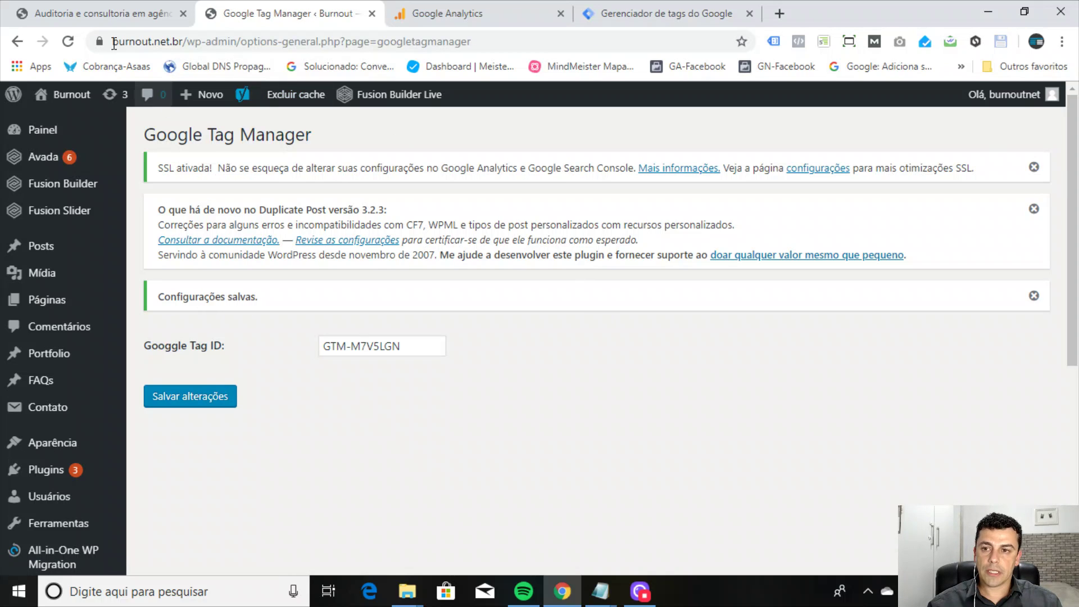
Step: Reload the Burnout website and check its installed tags with the Tag Assistant extension
left_click(97, 17)
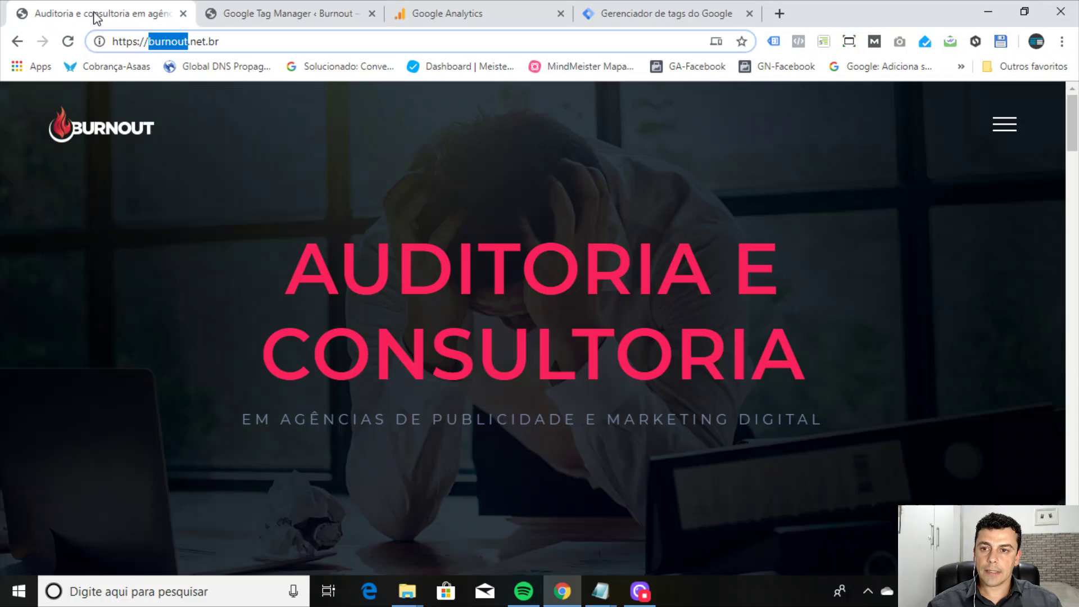
left_click(68, 44)
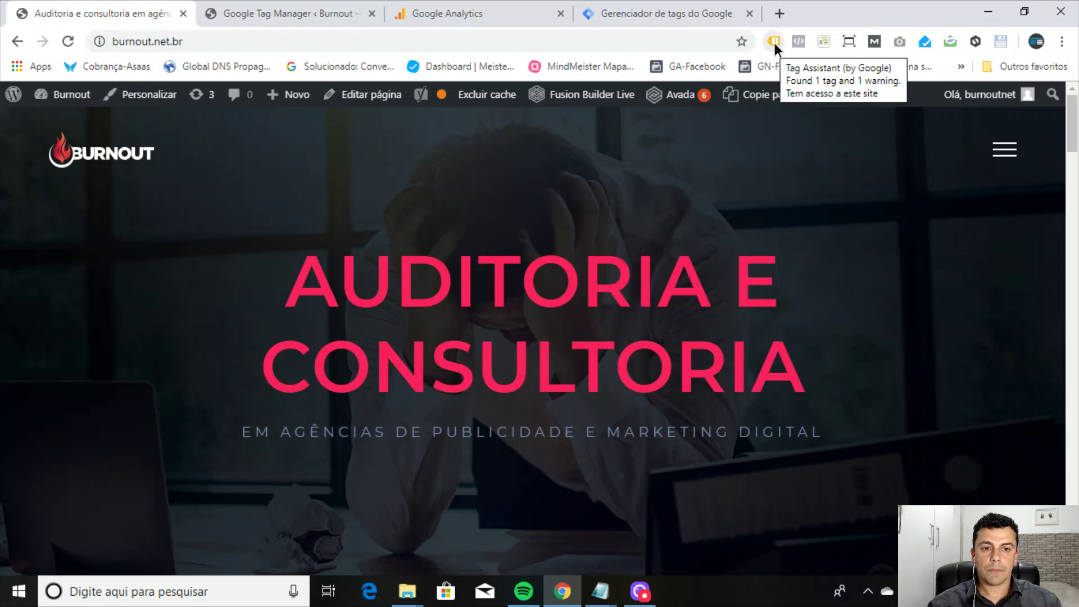
left_click(774, 43)
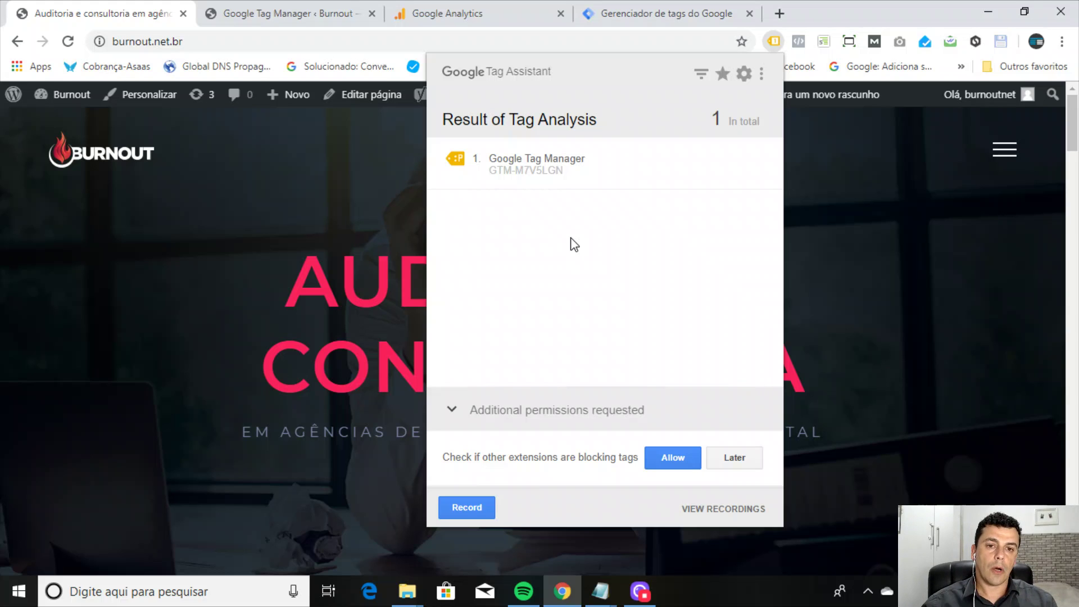
Step: Check the container ID in the Notepad noscript snippet against the Tag Assistant result, then minimize Notepad
mouse_move(600, 591)
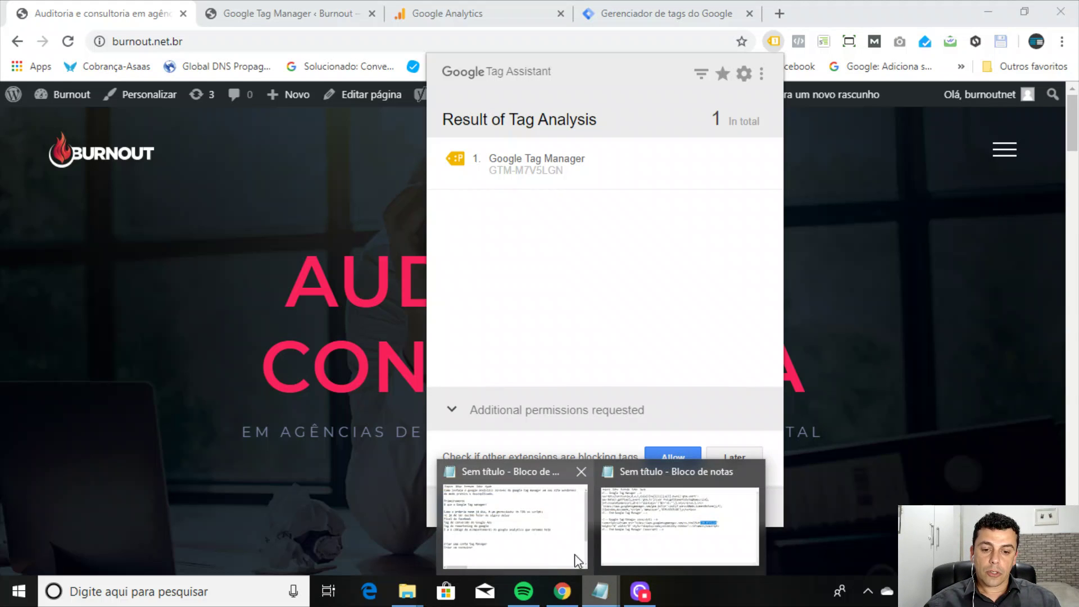
left_click(627, 484)
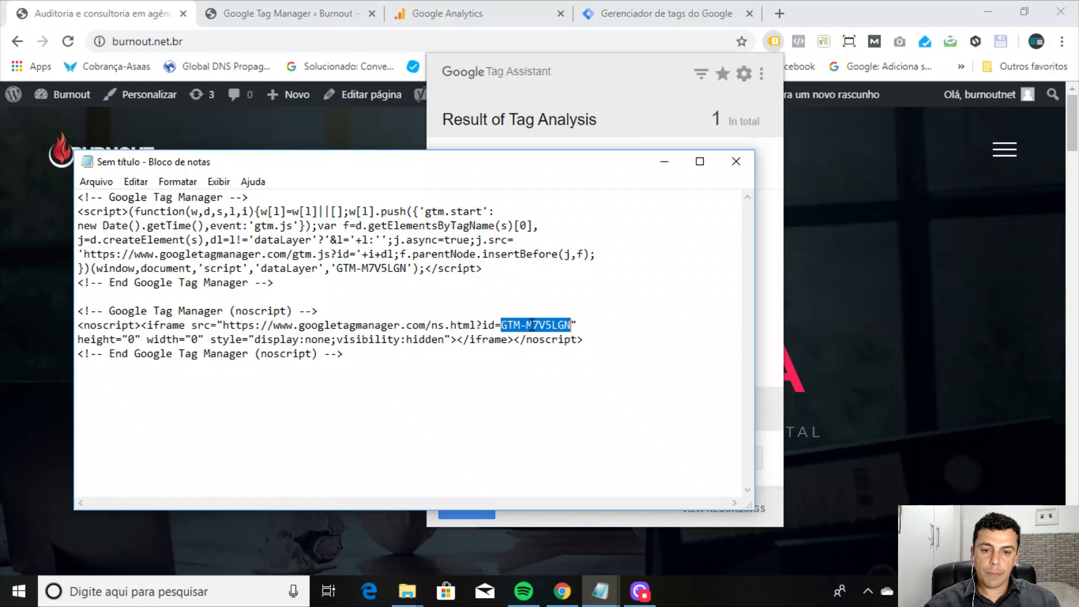
left_click(532, 325)
left_click(502, 325, "shift")
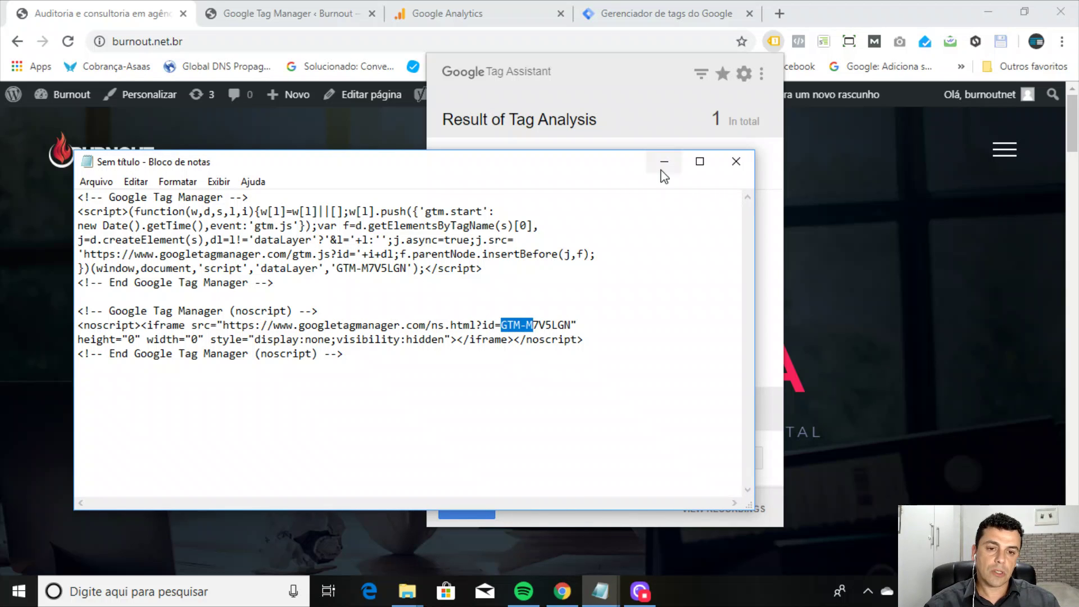
left_click(662, 161)
Step: View the Burnout container's workspace in Tag Manager and recheck the Burnout website's detected tag with Tag Assistant
left_click(636, 2)
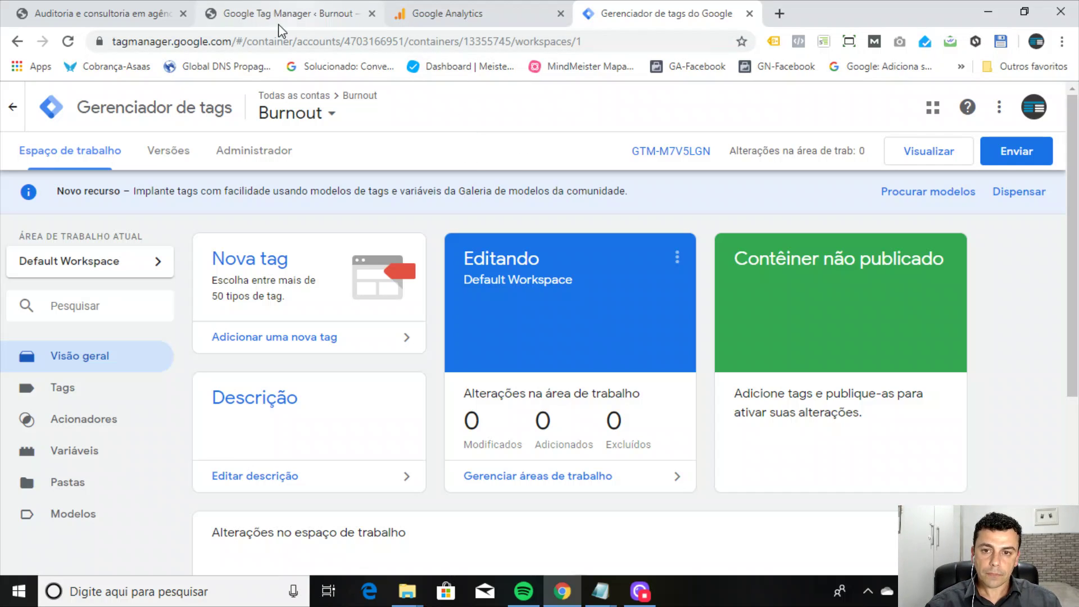
left_click(144, 16)
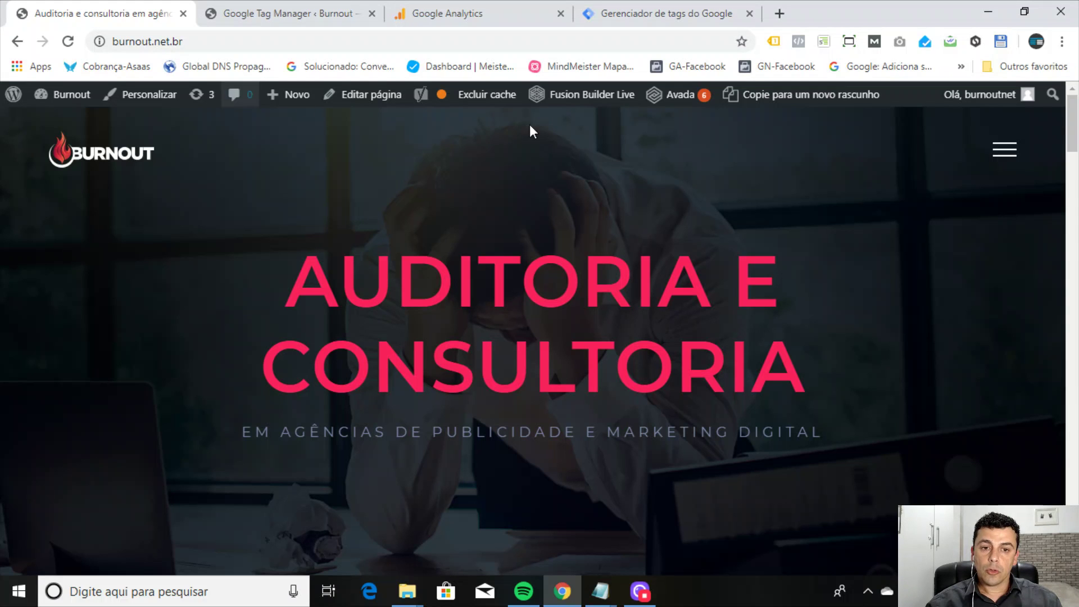
left_click(774, 42)
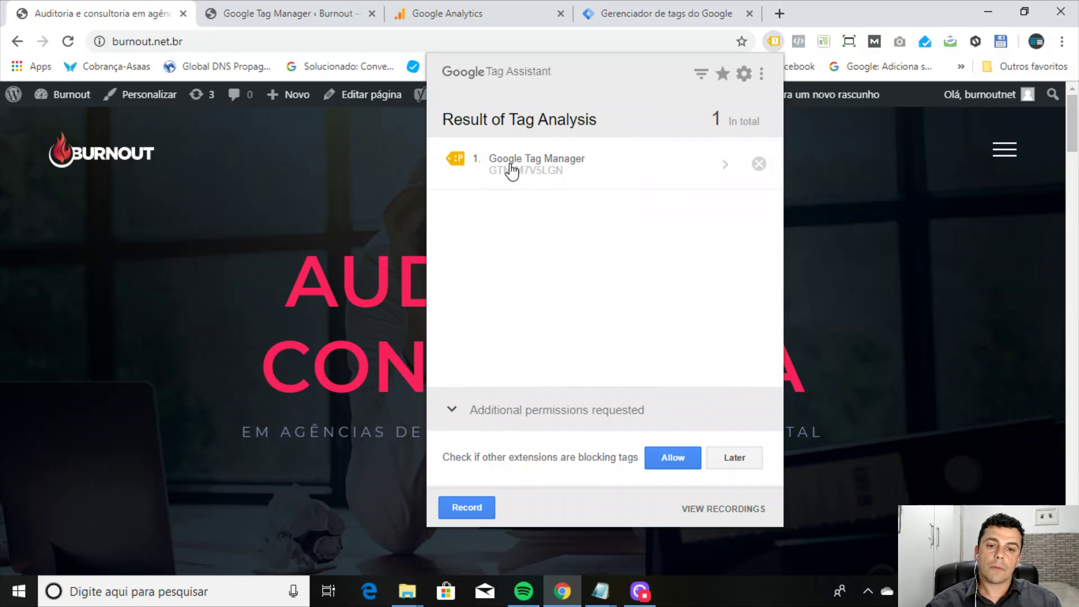
left_click(775, 42)
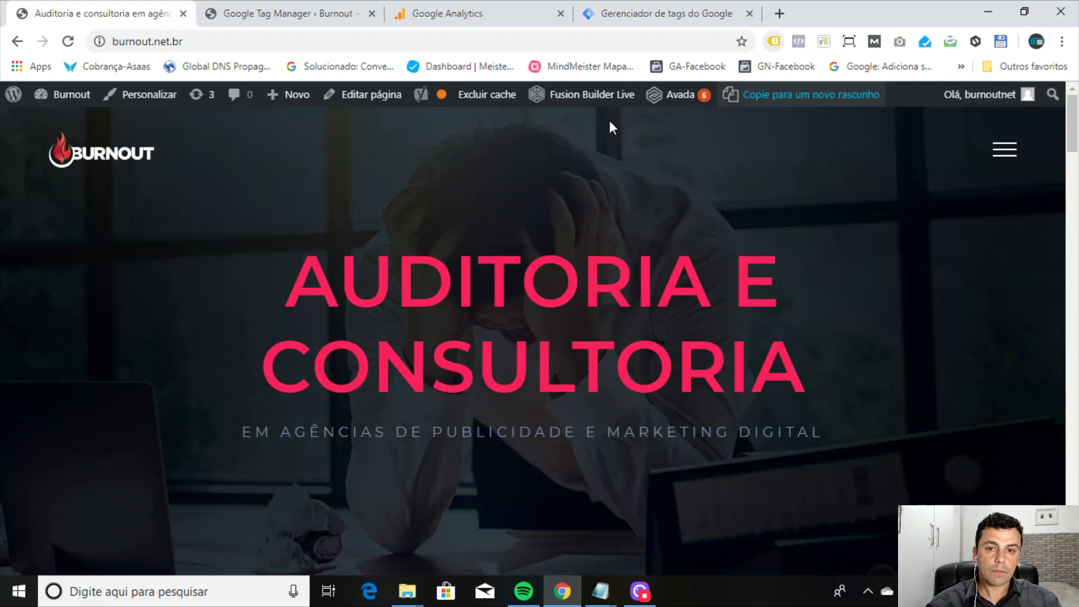
Step: Create a new tag in the Burnout container in Tag Manager and name it Tag Google Analytics
left_click(637, 12)
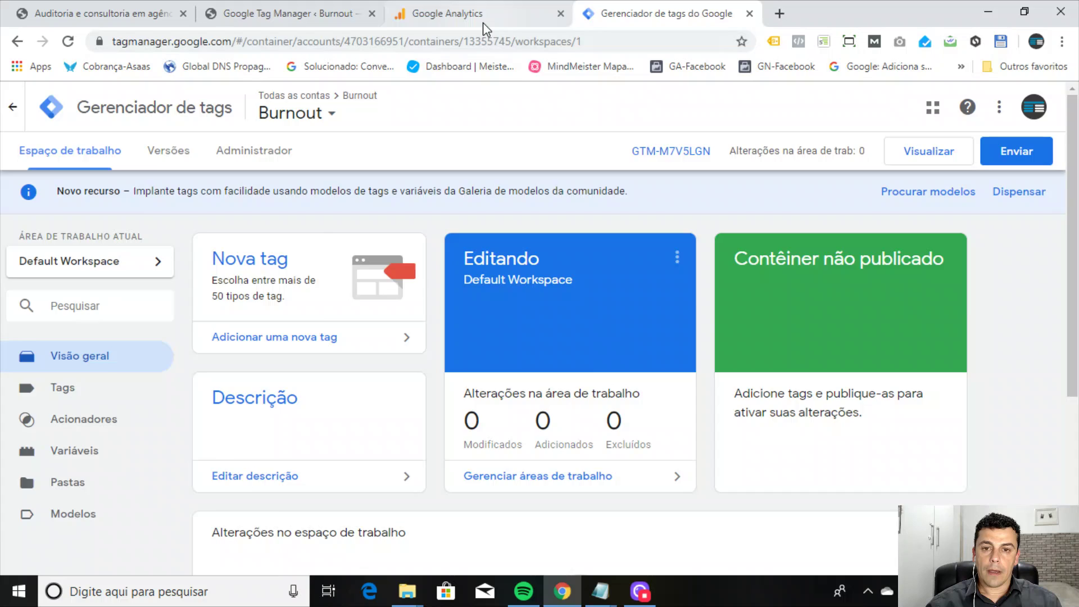
left_click(485, 22)
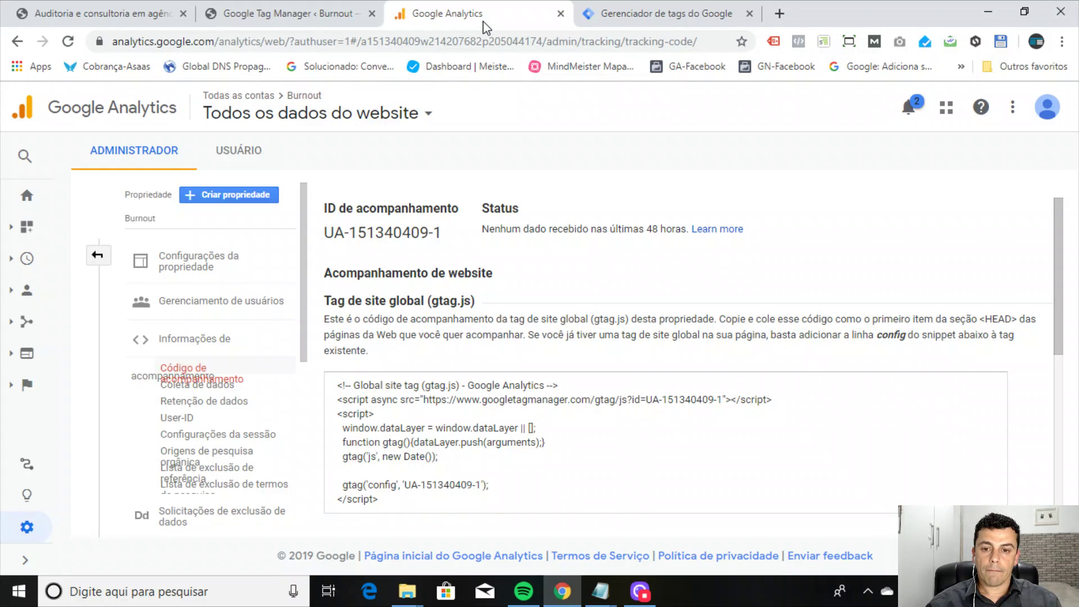
left_click(641, 14)
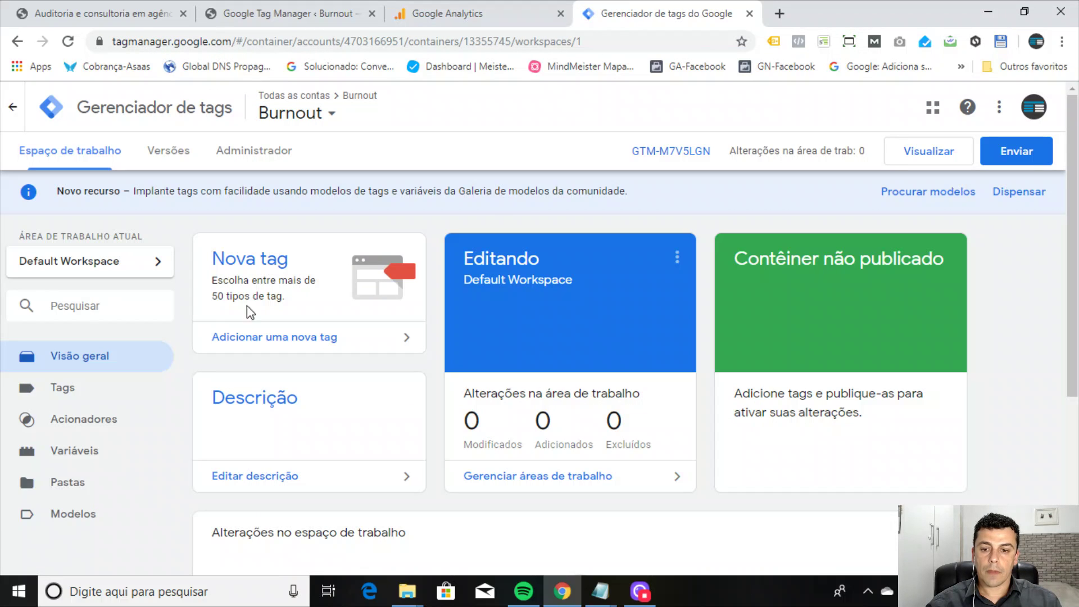
left_click(75, 395)
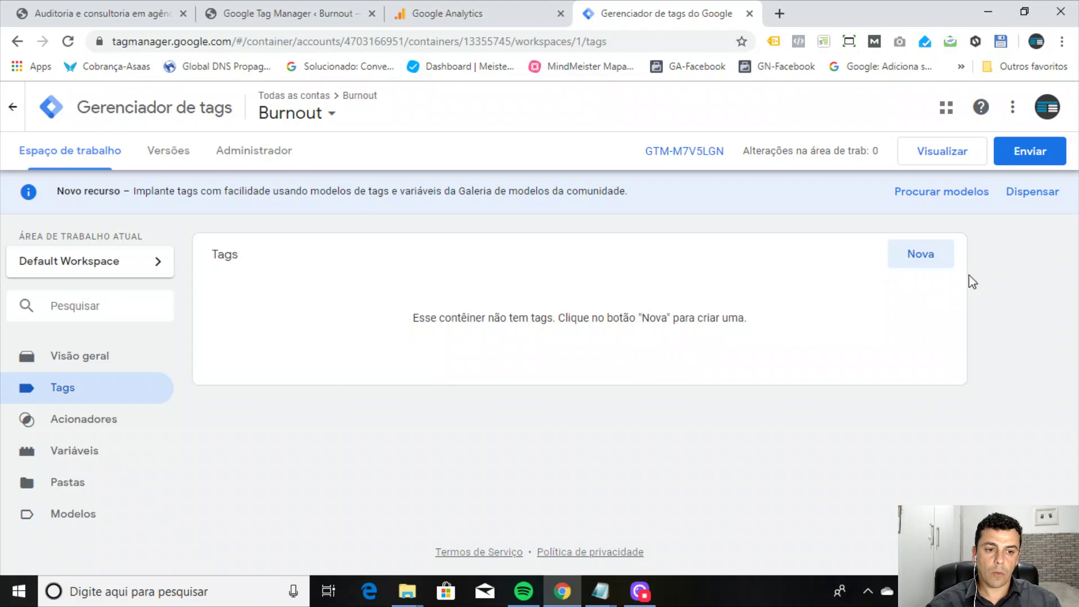
left_click(922, 262)
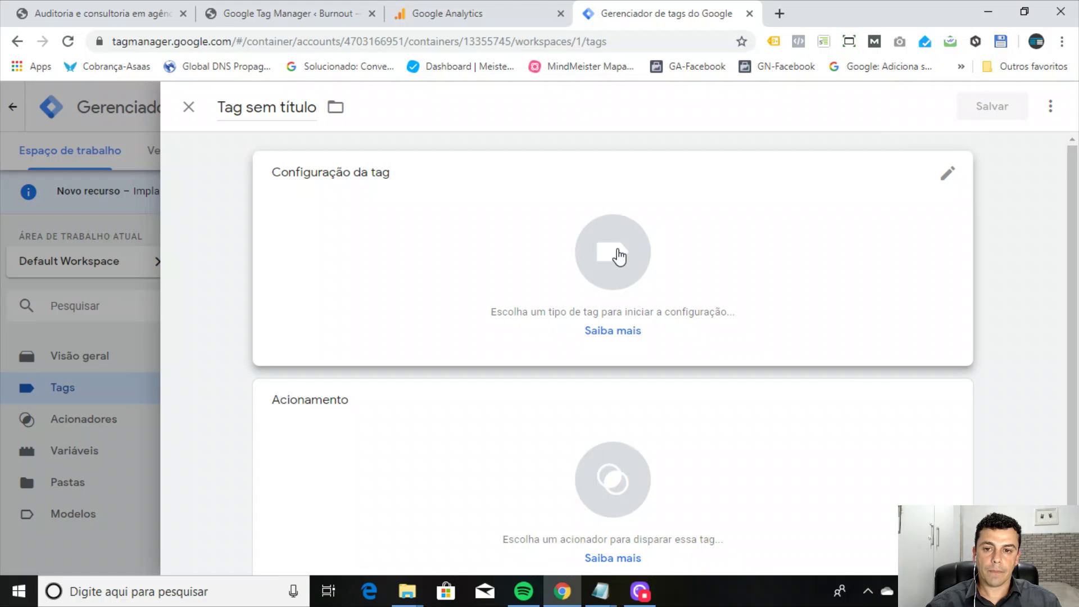
left_click(263, 109)
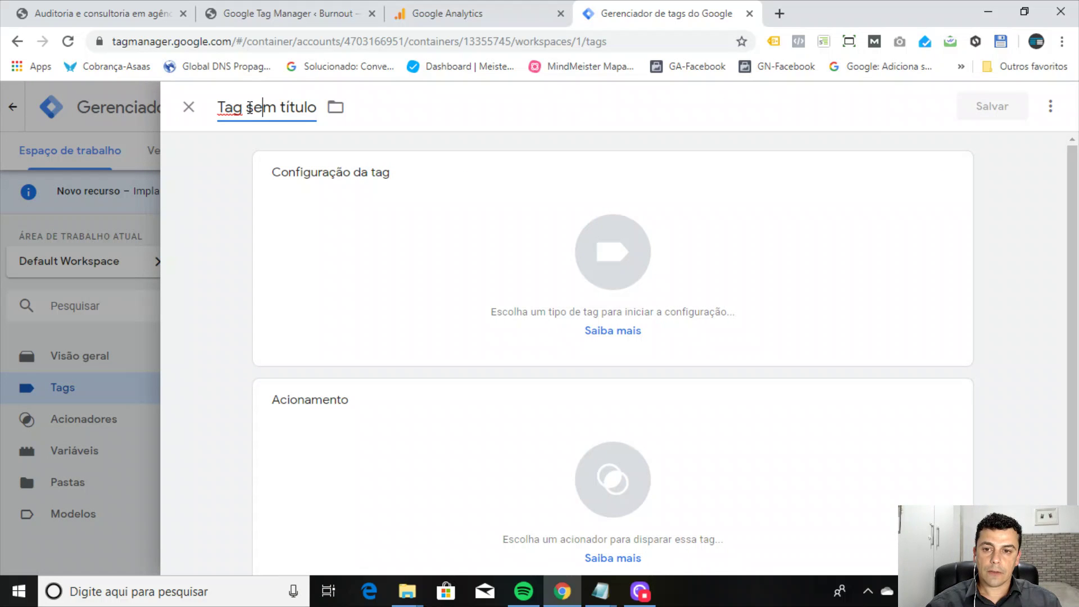
left_click_drag(249, 108, 295, 107)
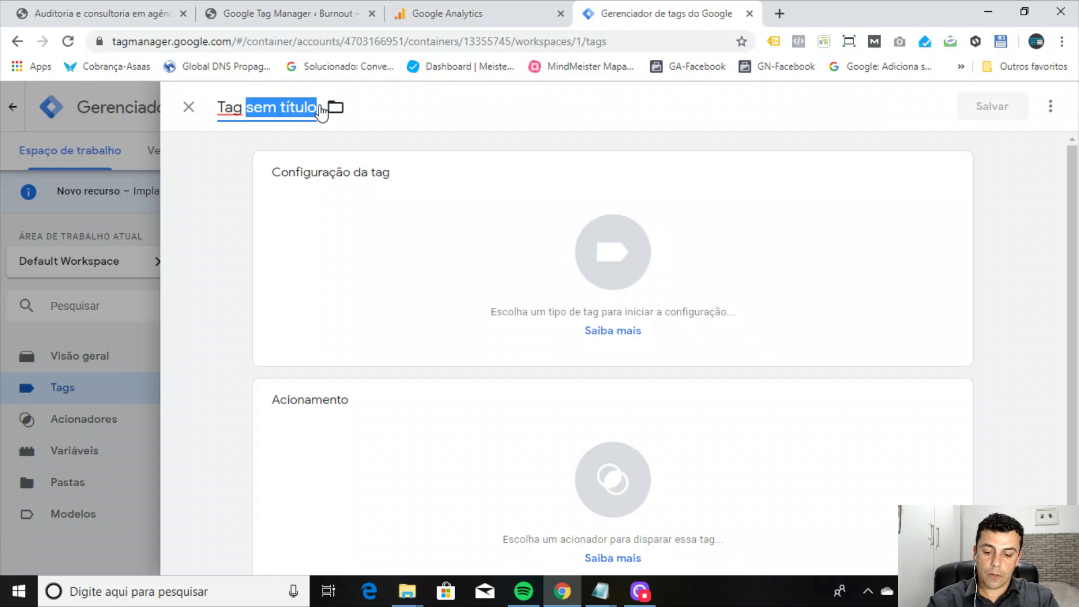
type("Google")
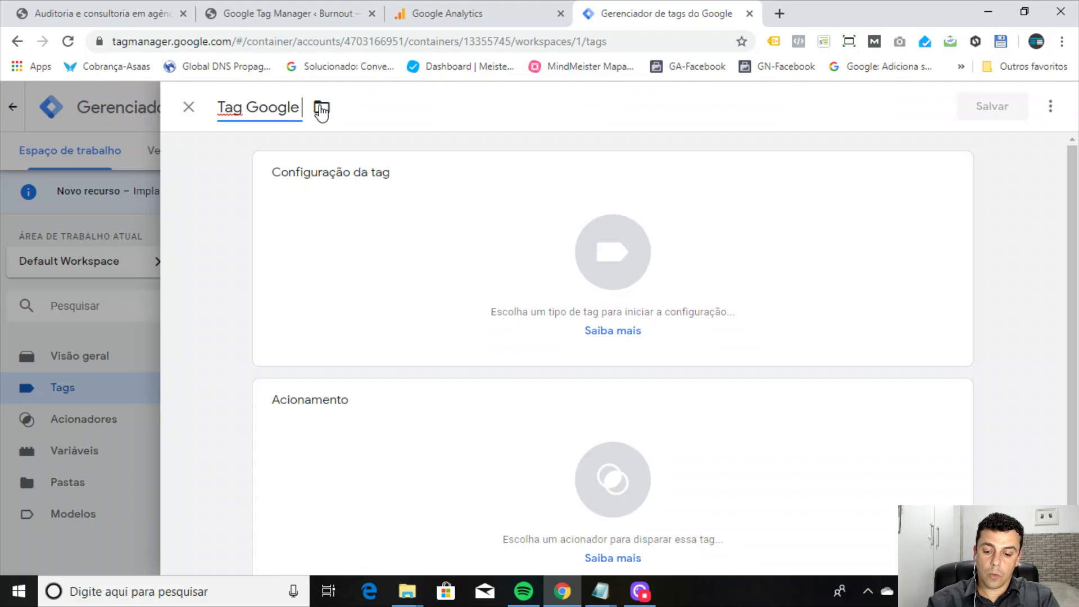
type(" Analytics")
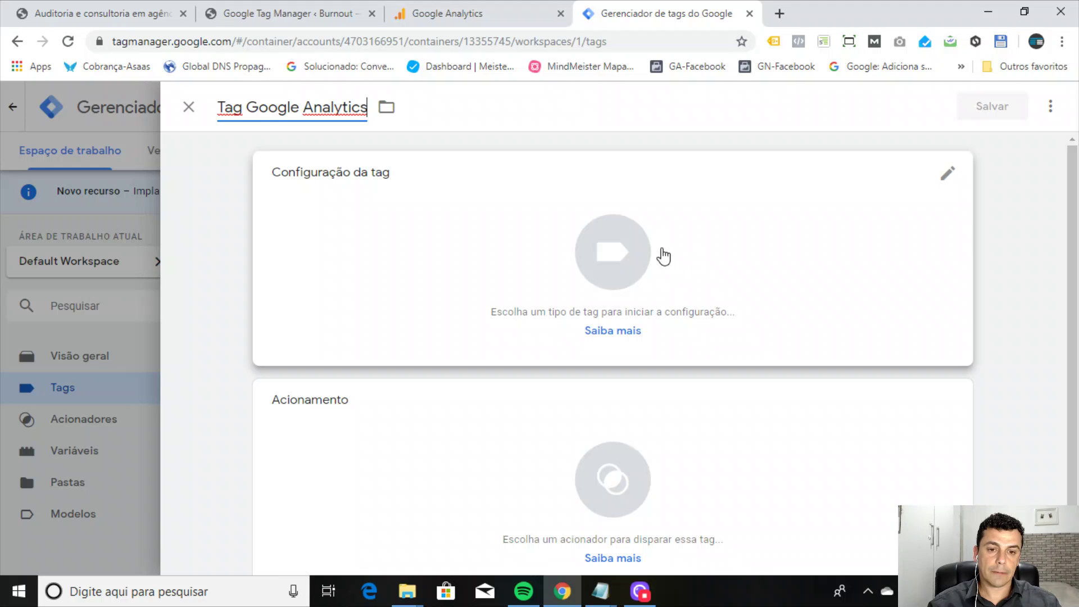
Step: Open the tag type choices for the new tag and examine the featured, custom and additional types
left_click(942, 177)
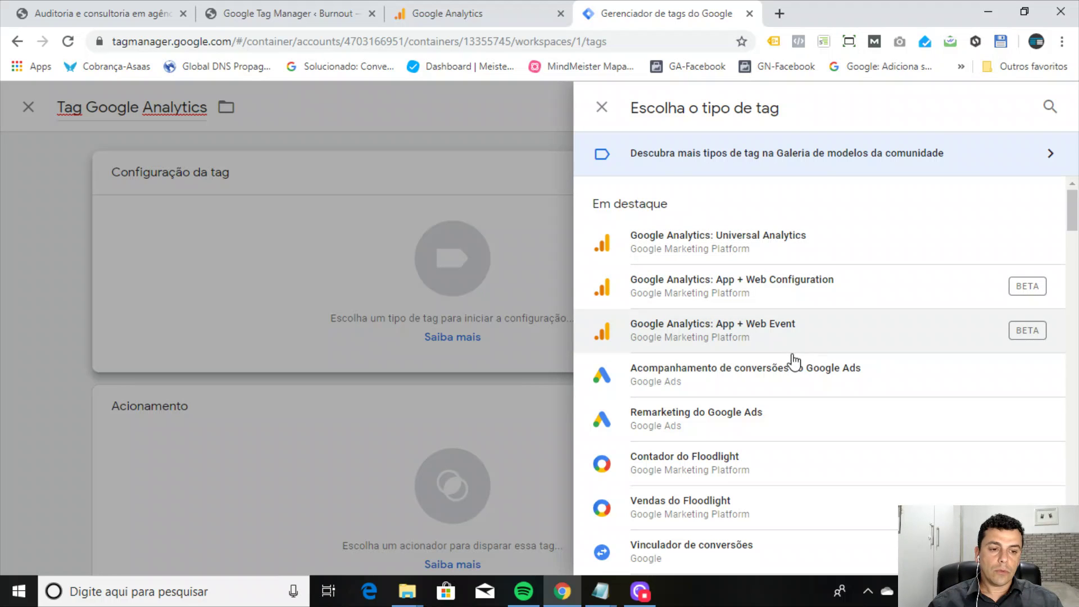
scroll(771, 338, "down", 3)
scroll(729, 368, "down", 12)
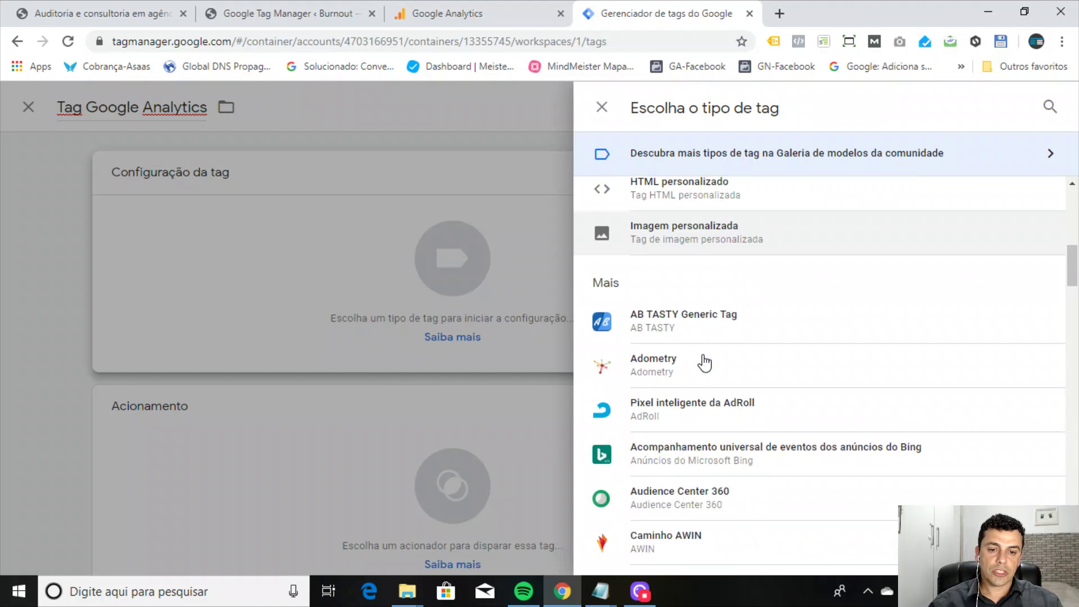
scroll(702, 363, "down", 10)
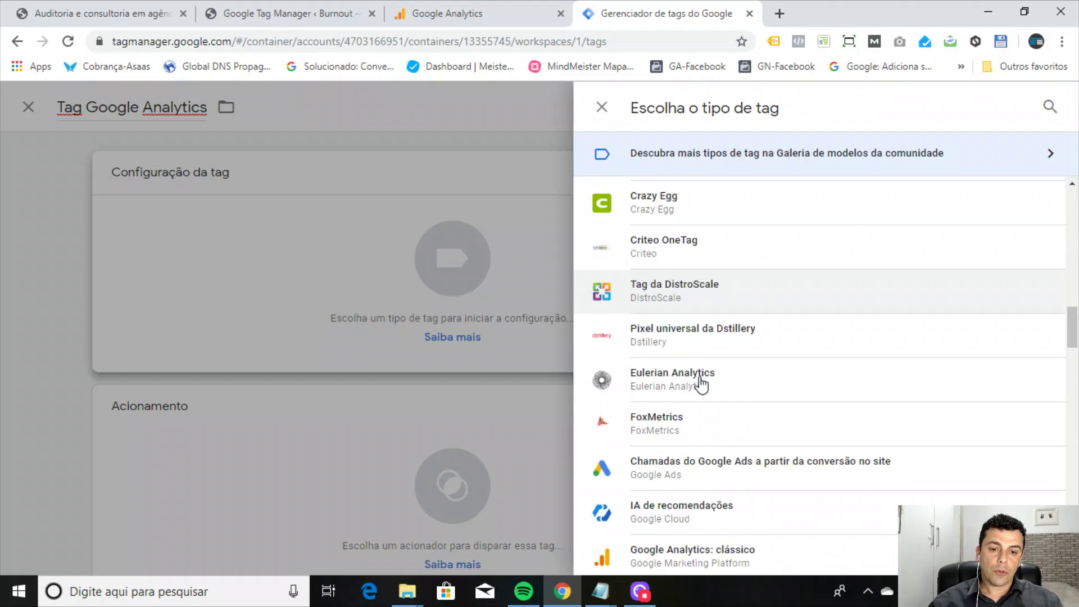
scroll(701, 388, "down", 2)
scroll(701, 388, "up", 8)
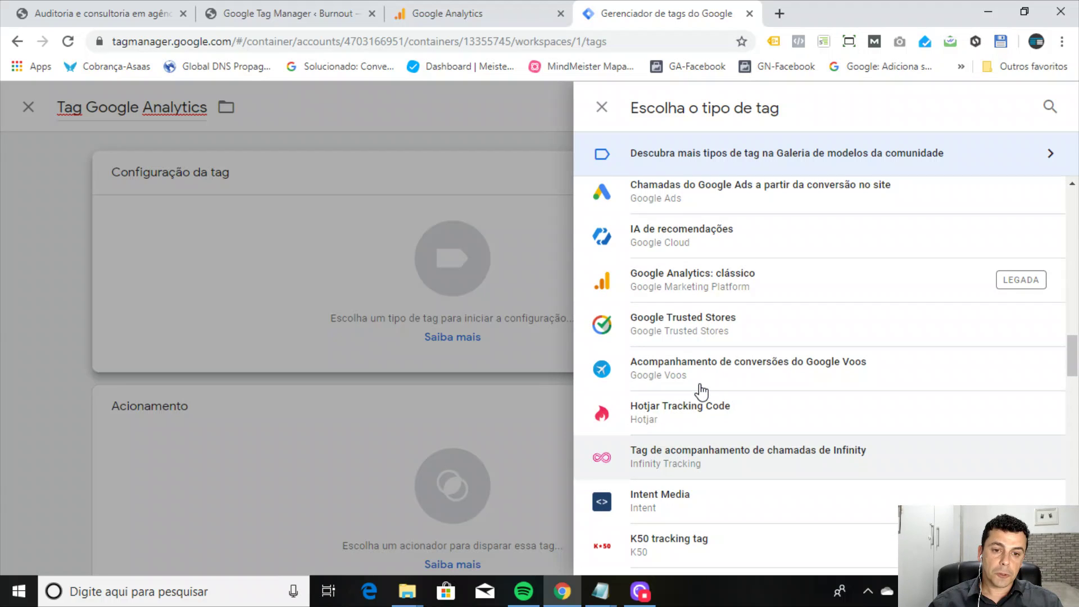
scroll(700, 384, "up", 15)
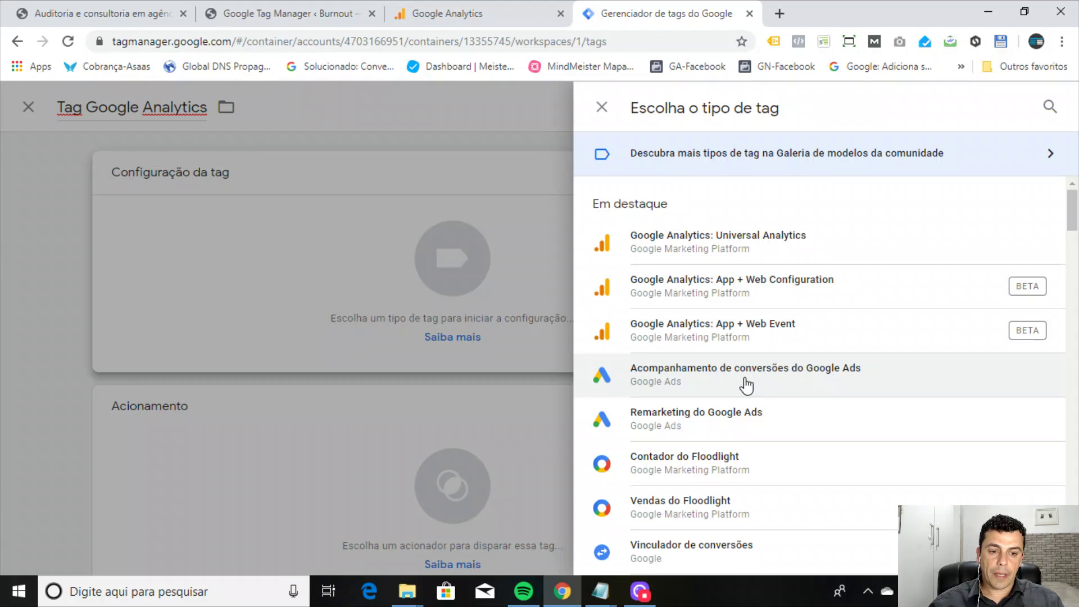
scroll(763, 309, "down", 1)
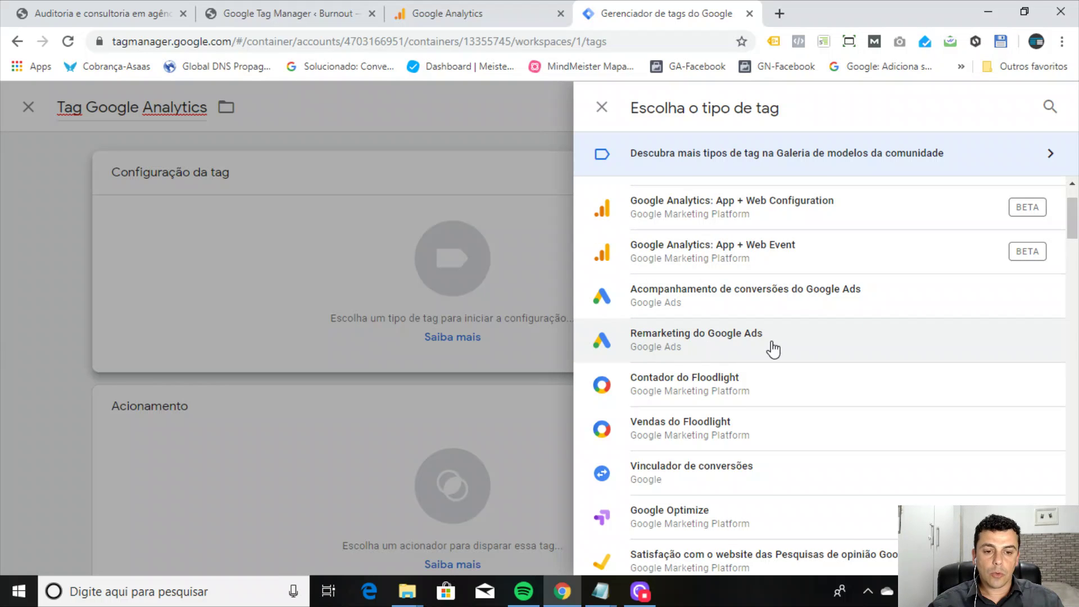
scroll(792, 344, "down", 1)
scroll(792, 344, "down", 4)
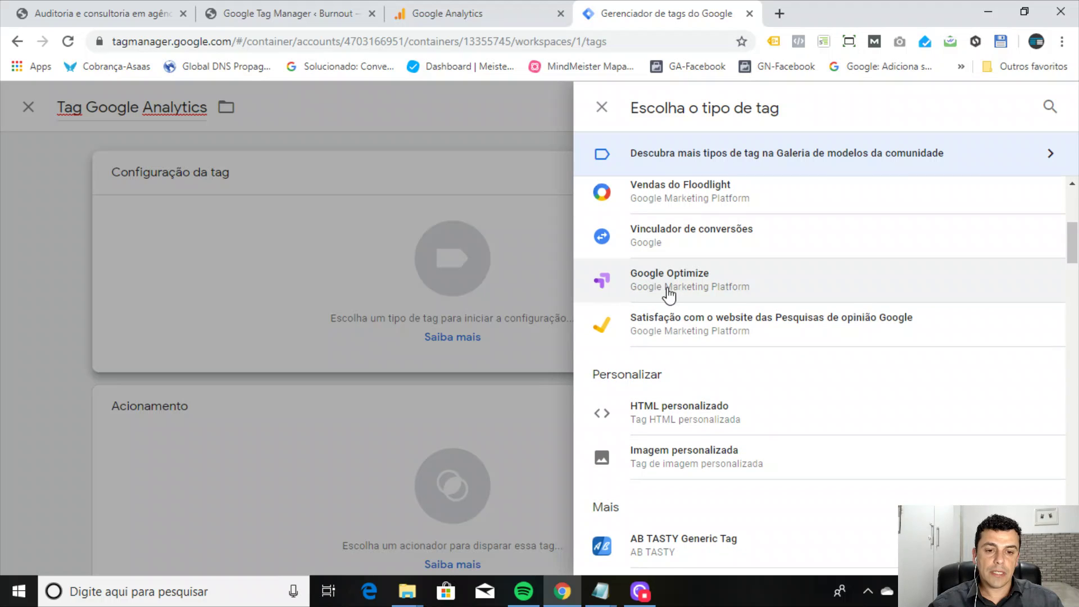
scroll(686, 479, "down", 4)
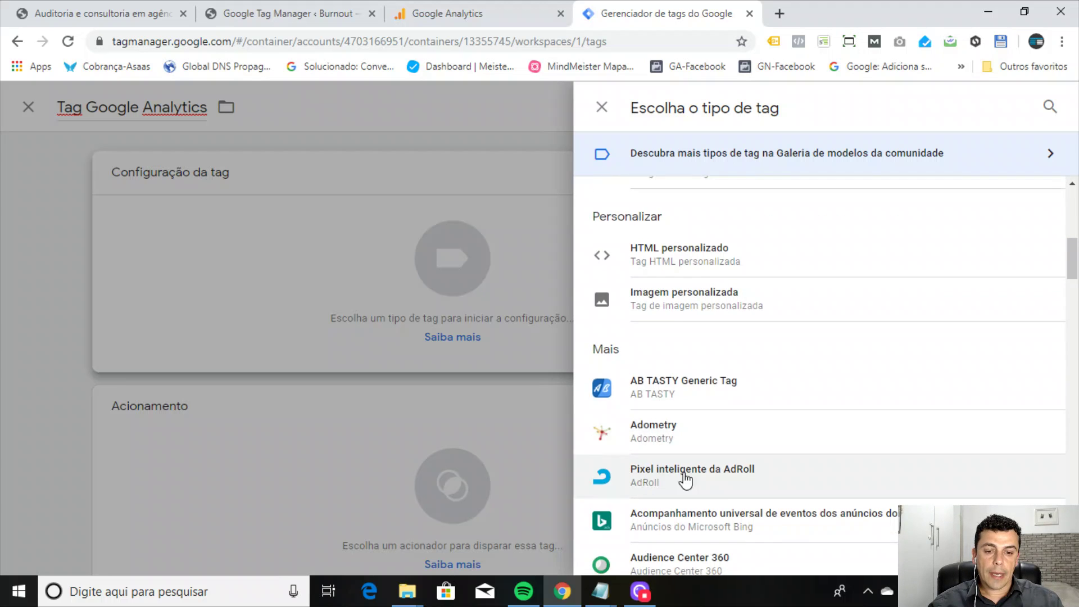
scroll(730, 450, "down", 7)
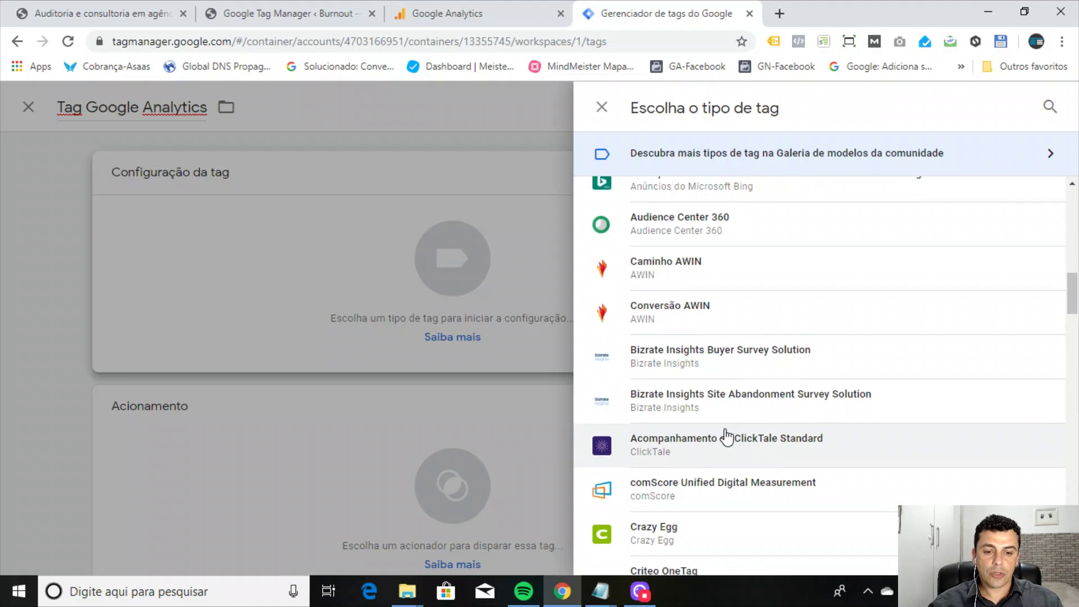
scroll(696, 408, "down", 6)
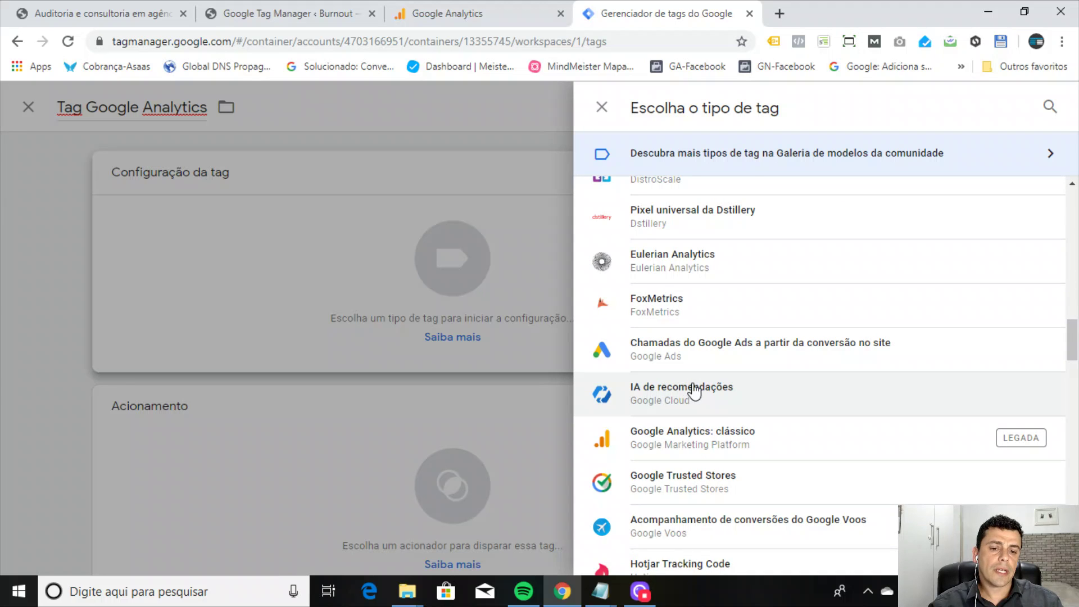
scroll(695, 392, "down", 7)
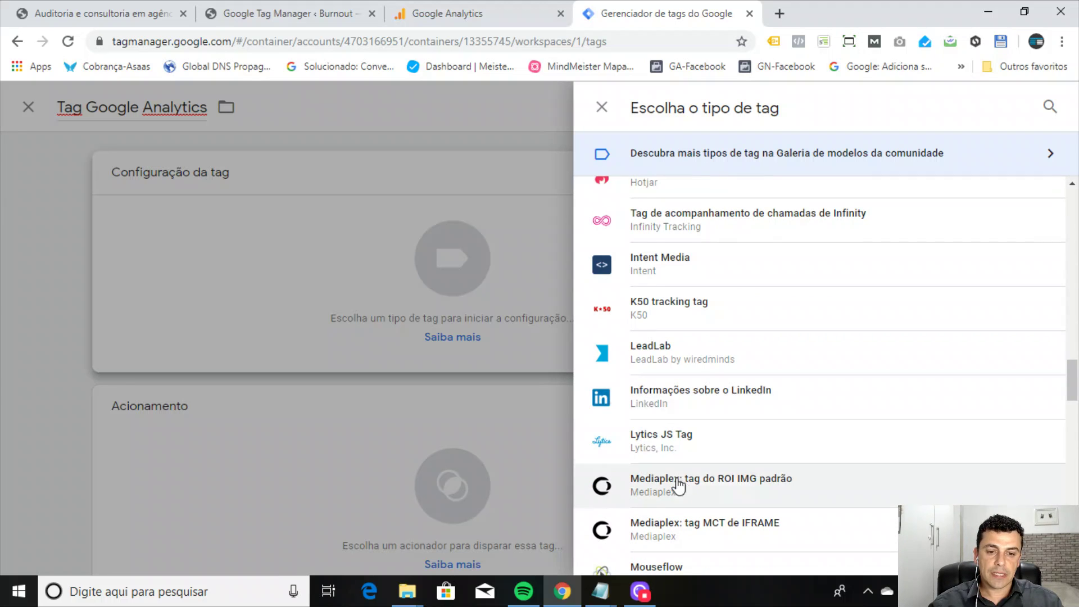
scroll(678, 484, "down", 2)
scroll(707, 462, "up", 6)
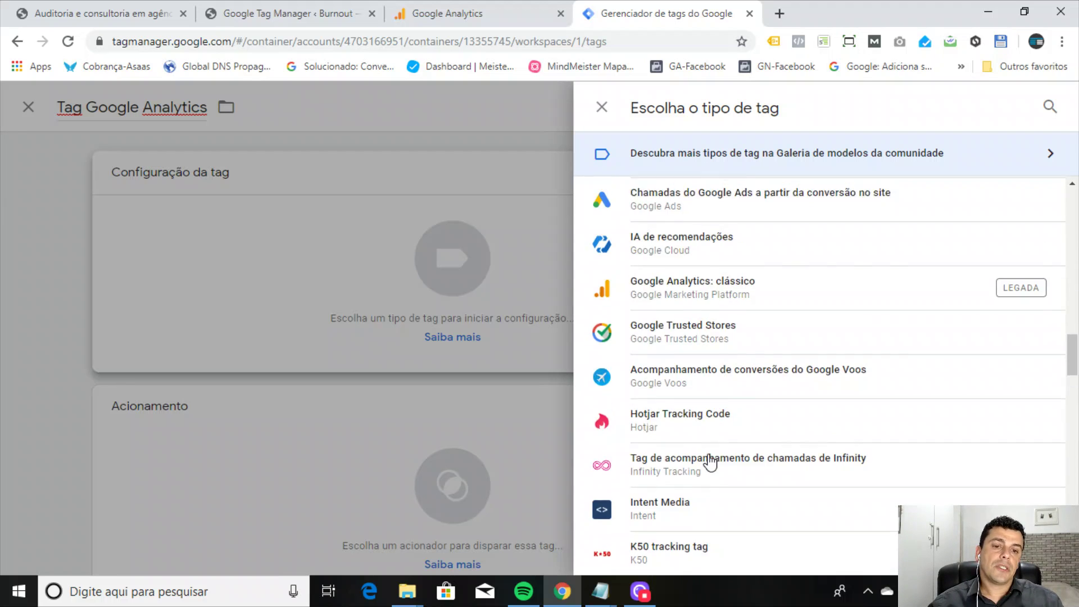
scroll(709, 462, "up", 15)
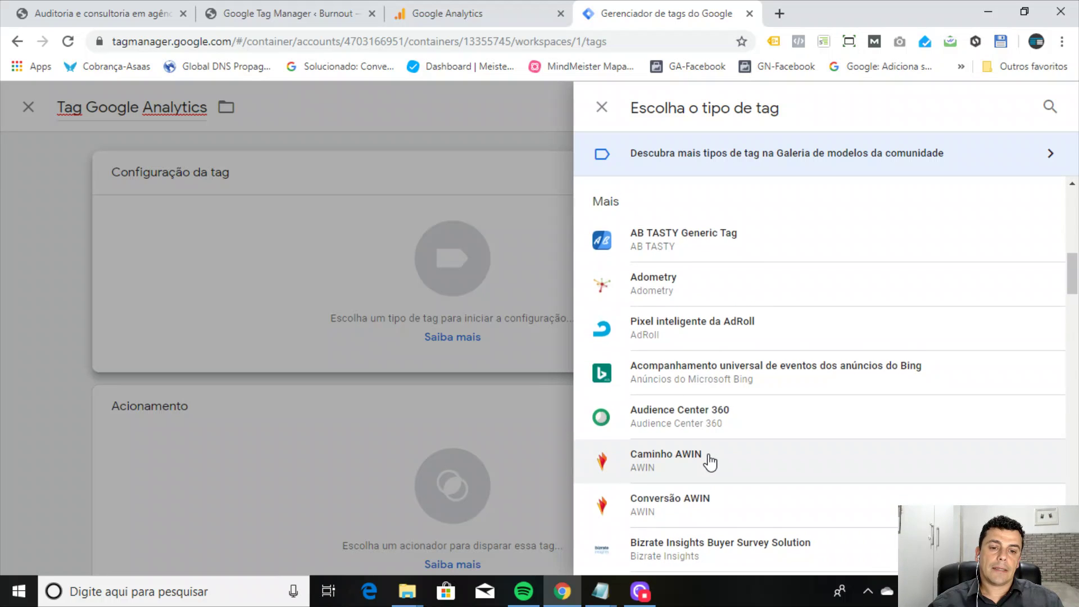
scroll(710, 462, "up", 6)
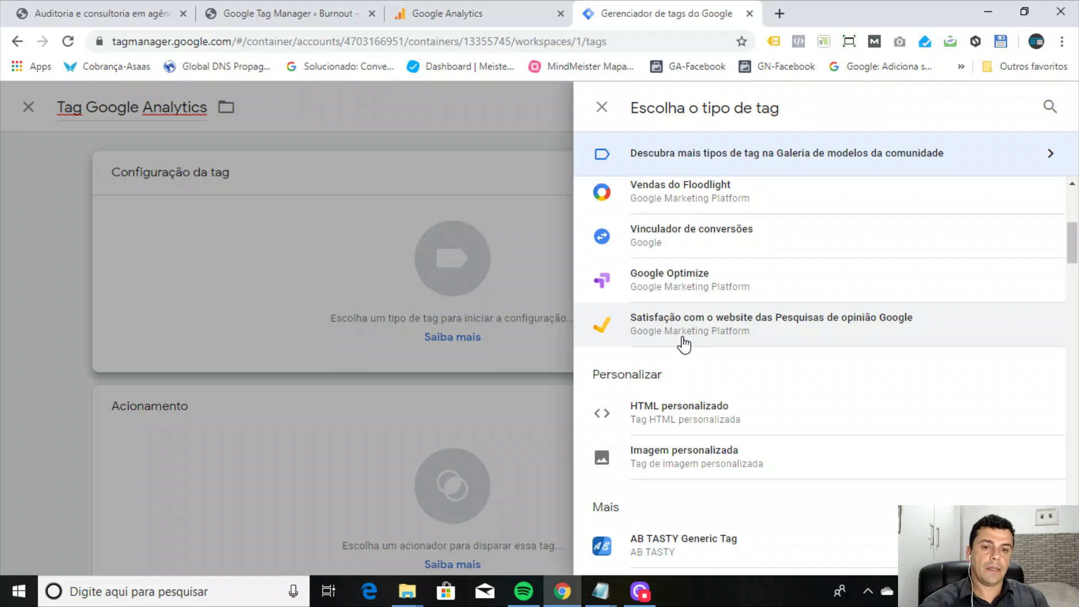
scroll(715, 278, "down", 6)
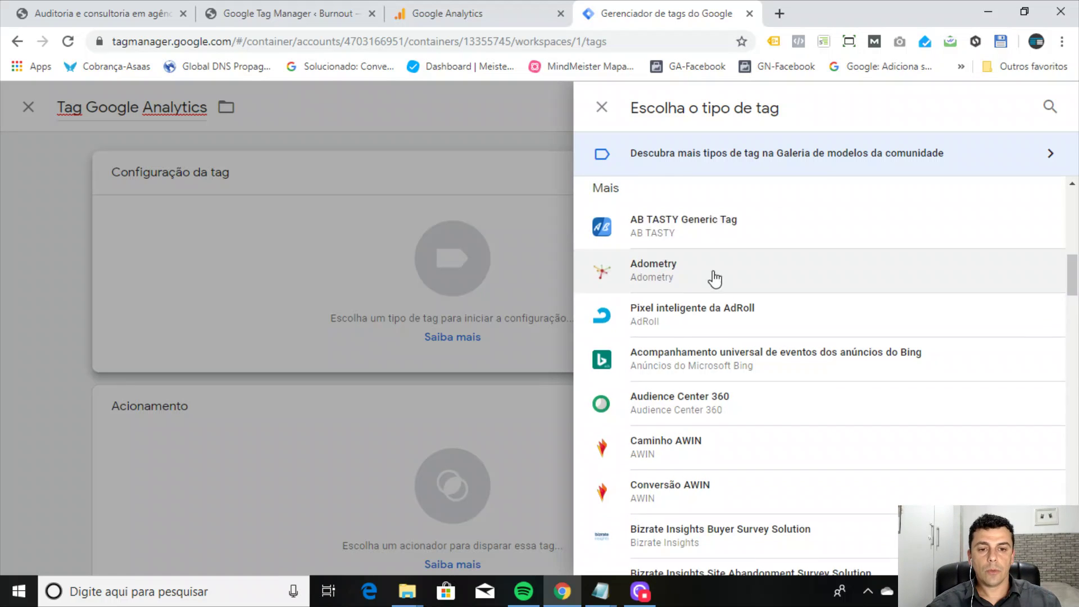
scroll(715, 278, "down", 20)
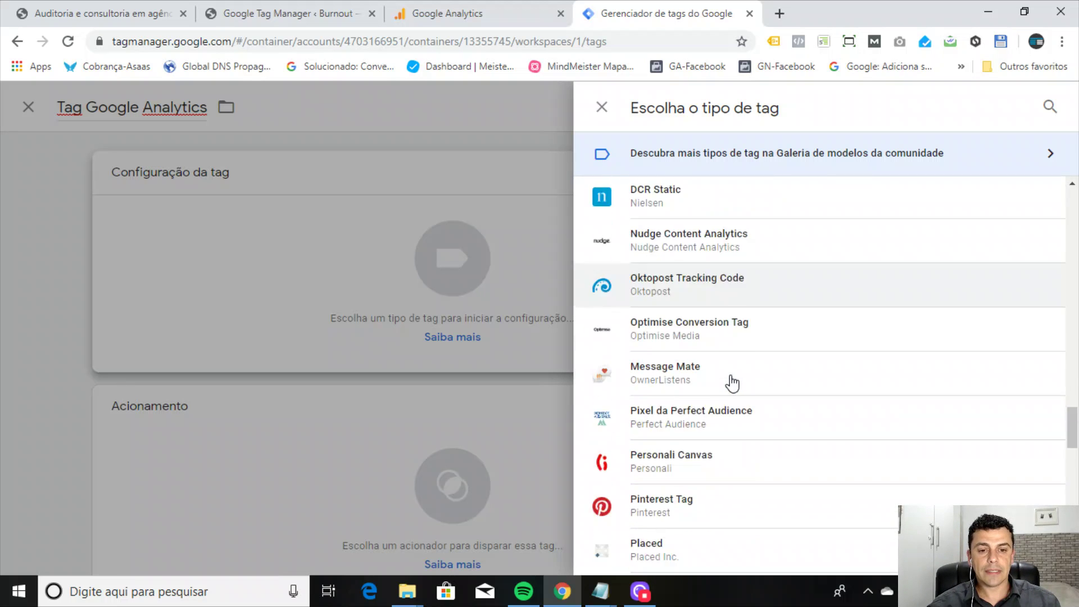
scroll(731, 384, "down", 4)
scroll(736, 382, "up", 20)
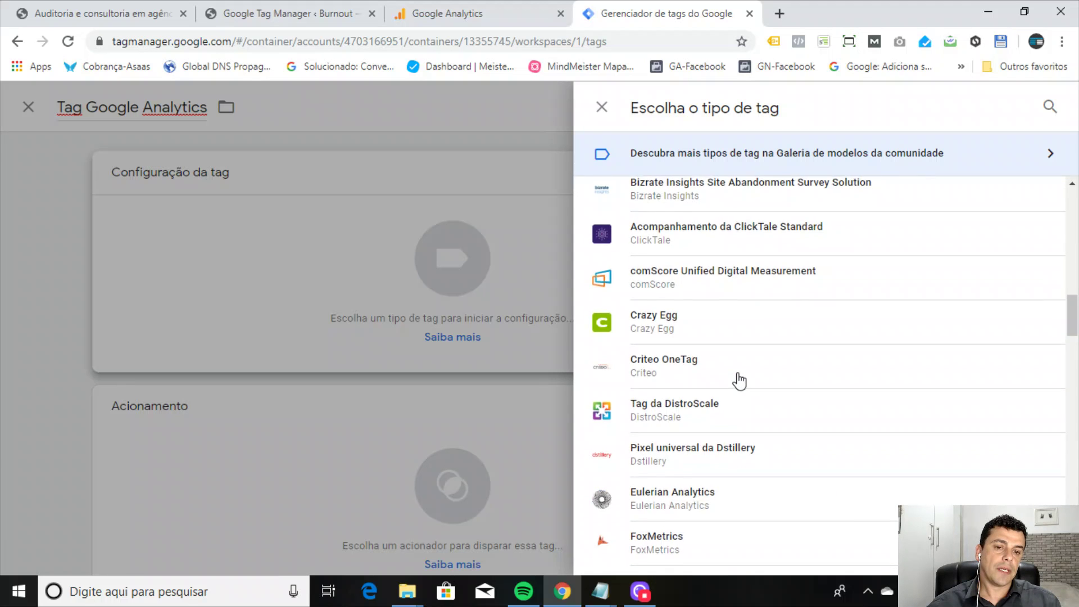
scroll(737, 381, "up", 20)
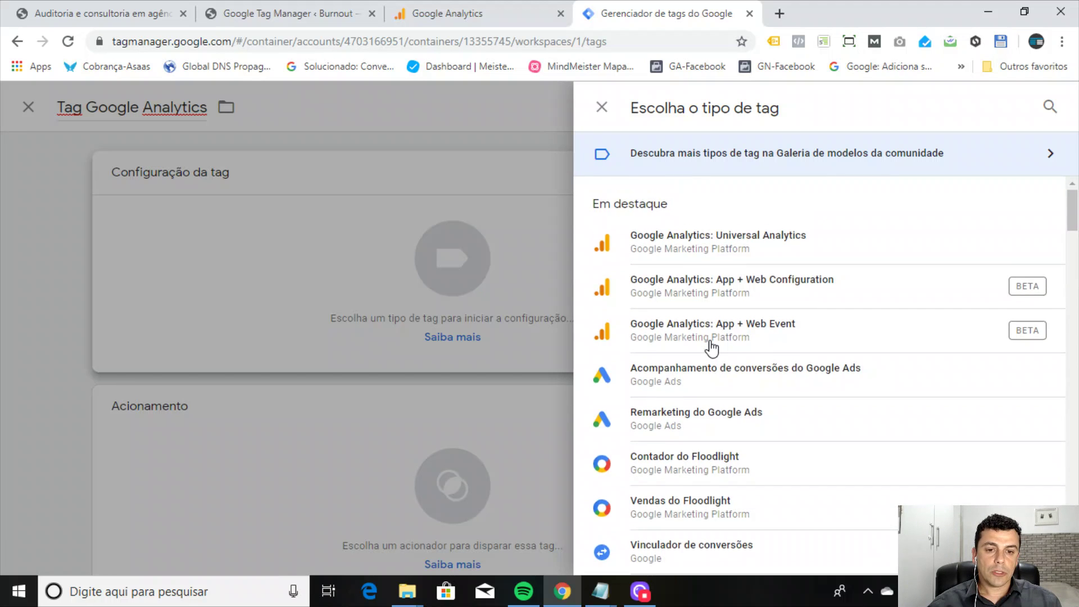
scroll(712, 349, "down", 7)
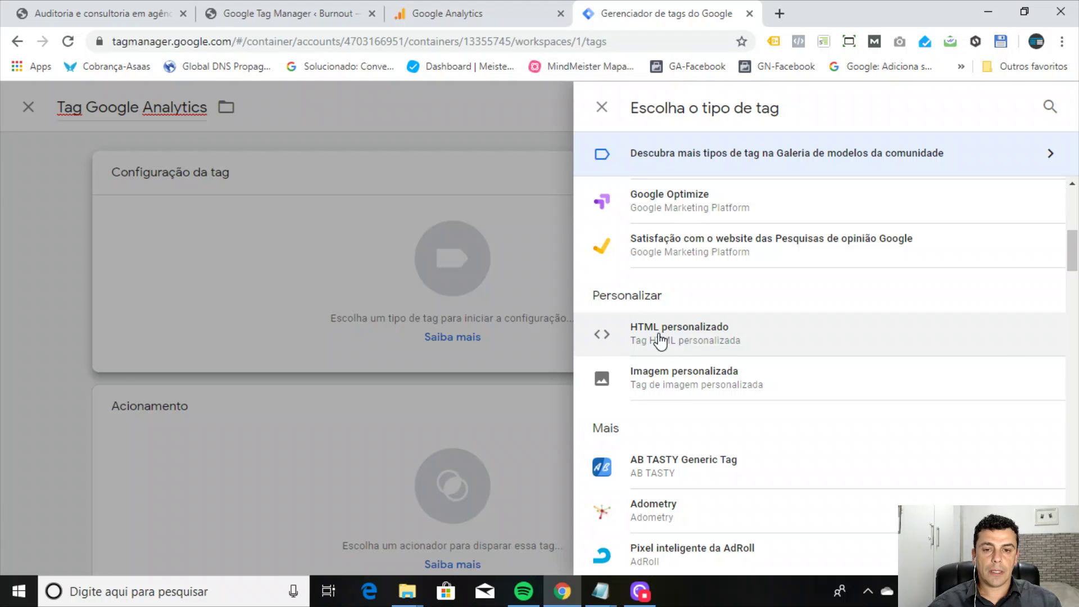
Step: Review the Google Tag Manager head script in the Notepad window with the container snippets, then minimize Notepad
mouse_move(600, 591)
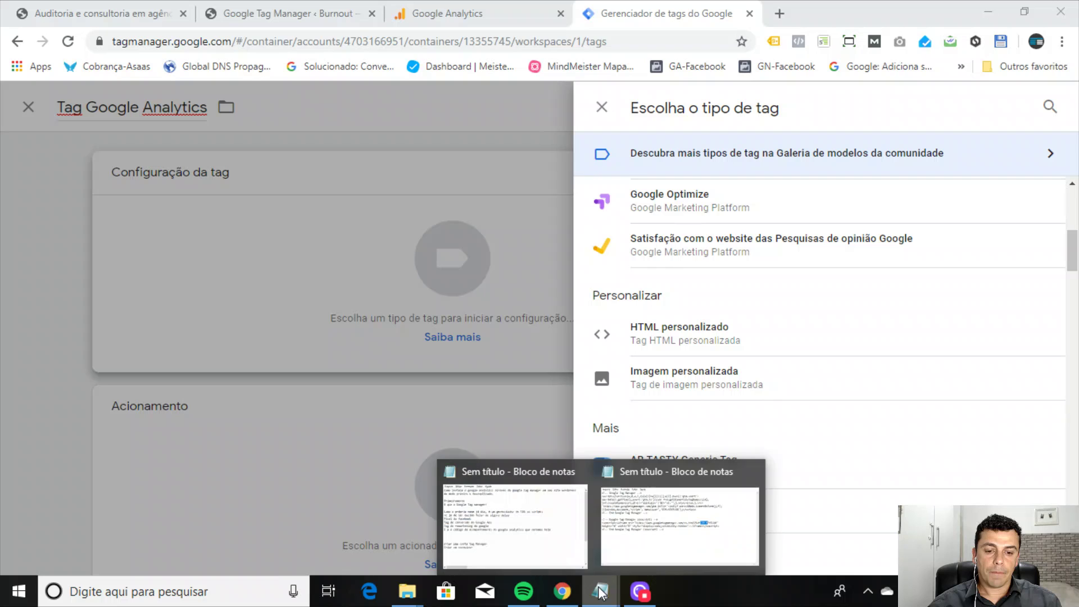
left_click(654, 542)
left_click_drag(288, 283, 88, 201)
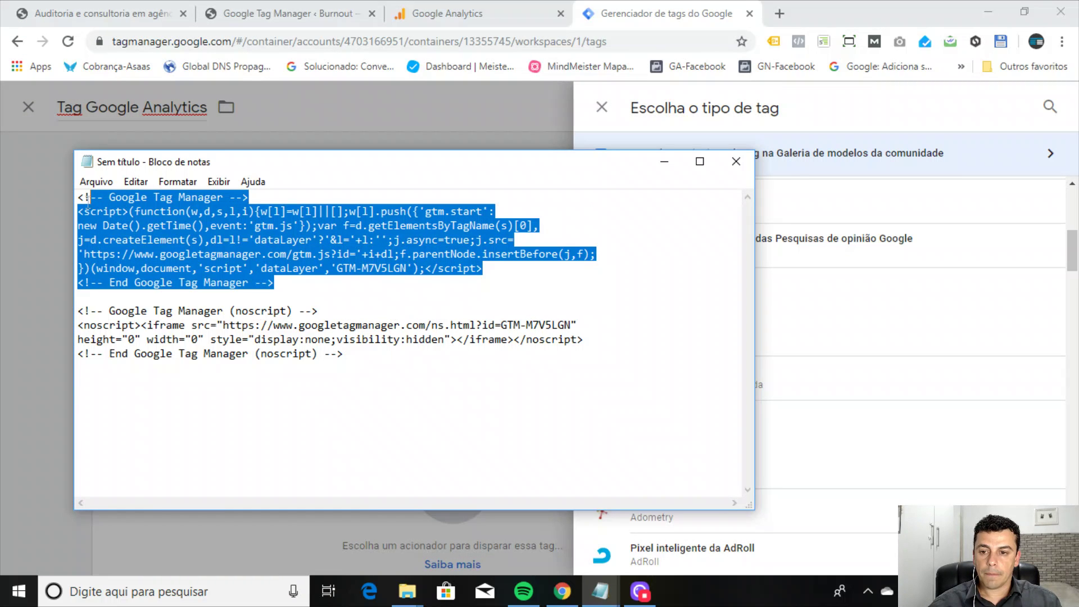
right_click(186, 235)
left_click(652, 272)
left_click(665, 161)
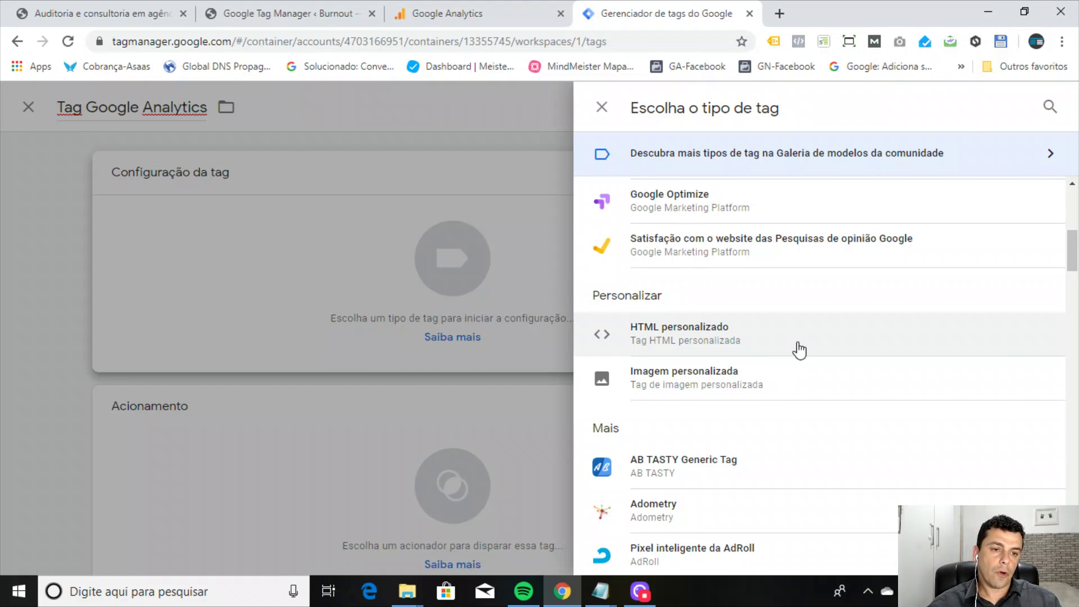
Step: Choose Google Analytics: Universal Analytics as the tag type for Tag Google Analytics
scroll(832, 396, "up", 1)
scroll(830, 391, "down", 1)
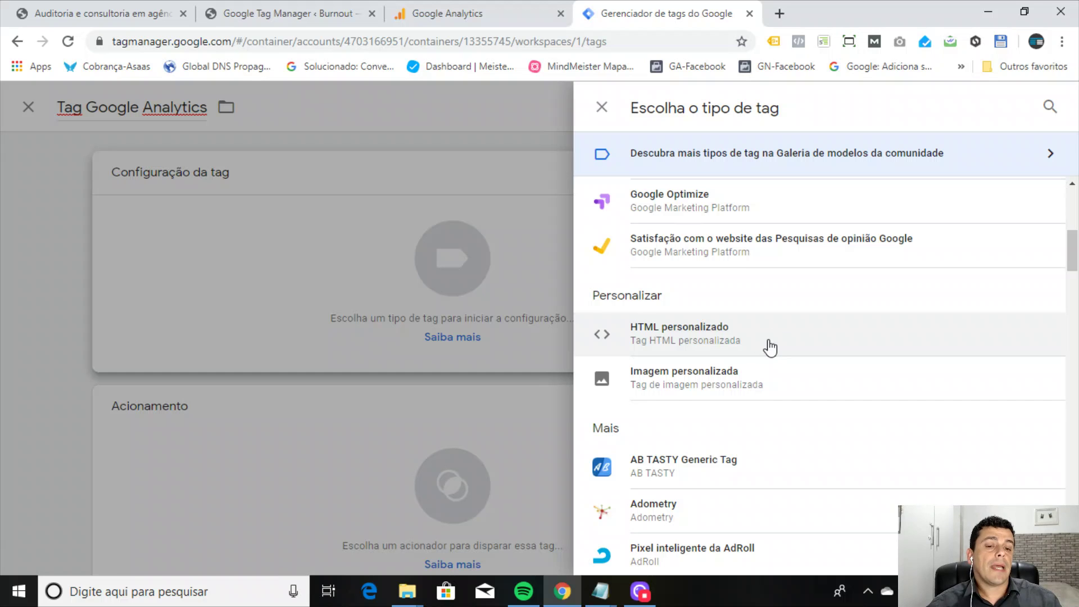
scroll(775, 341, "up", 7)
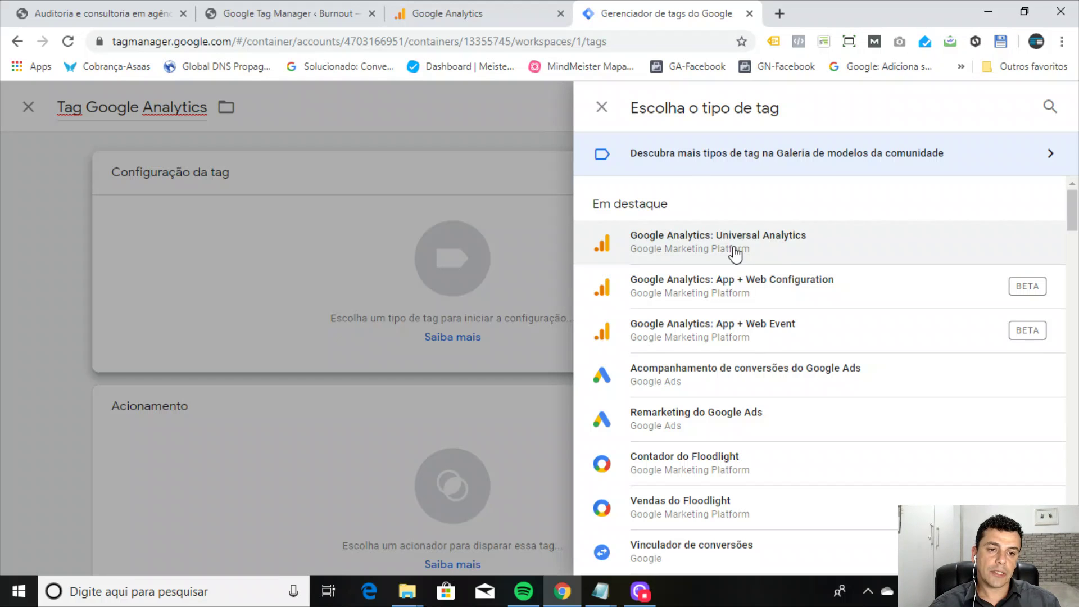
left_click(641, 253)
Step: Examine the available tracking types for the tag and keep Visualização de página selected
scroll(539, 364, "down", 2)
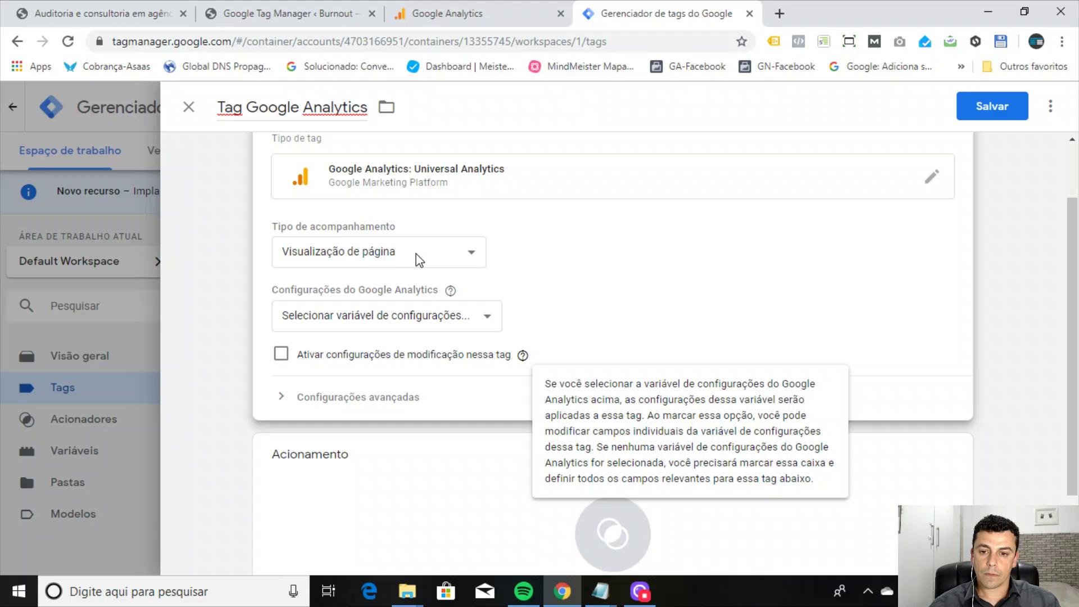
left_click(416, 254)
left_click(402, 254)
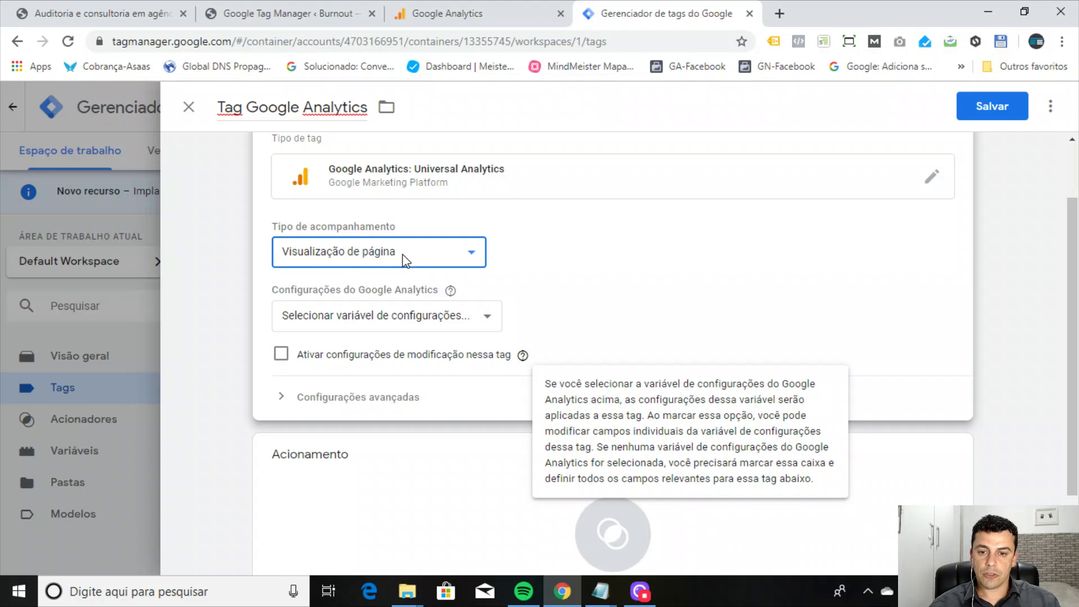
left_click(432, 254)
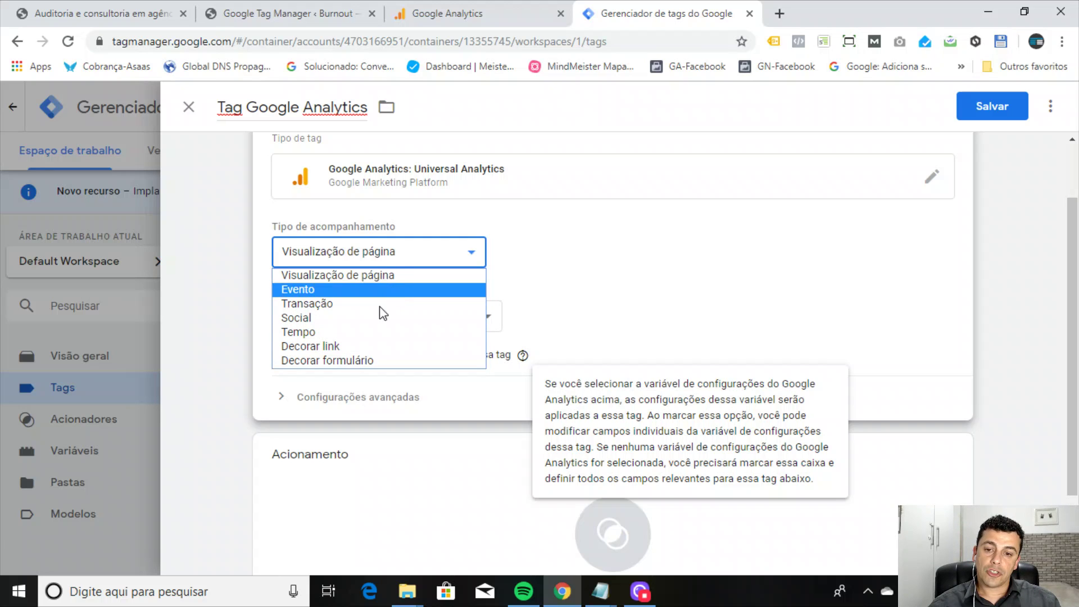
left_click(474, 252)
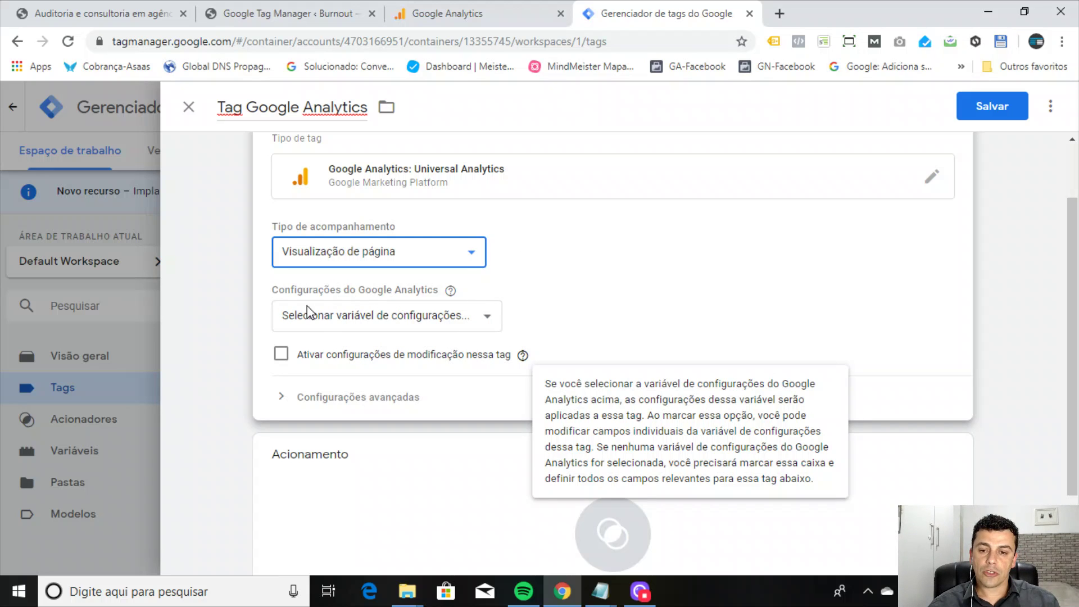
Step: Create a new Google Analytics settings variable from the tag, name it Variável UA and open its configuration for editing
left_click(417, 319)
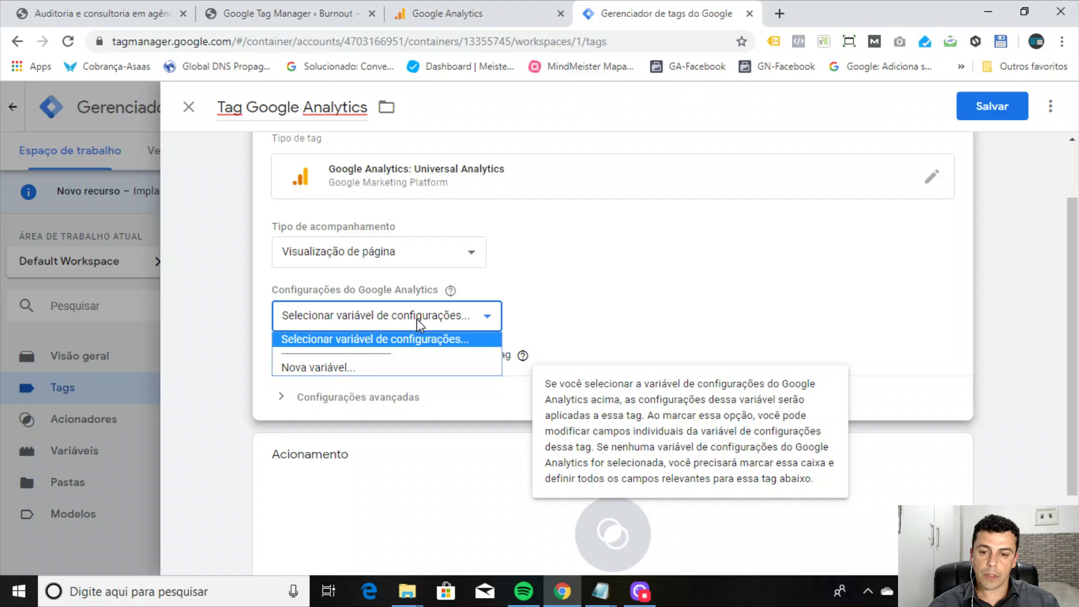
left_click(335, 369)
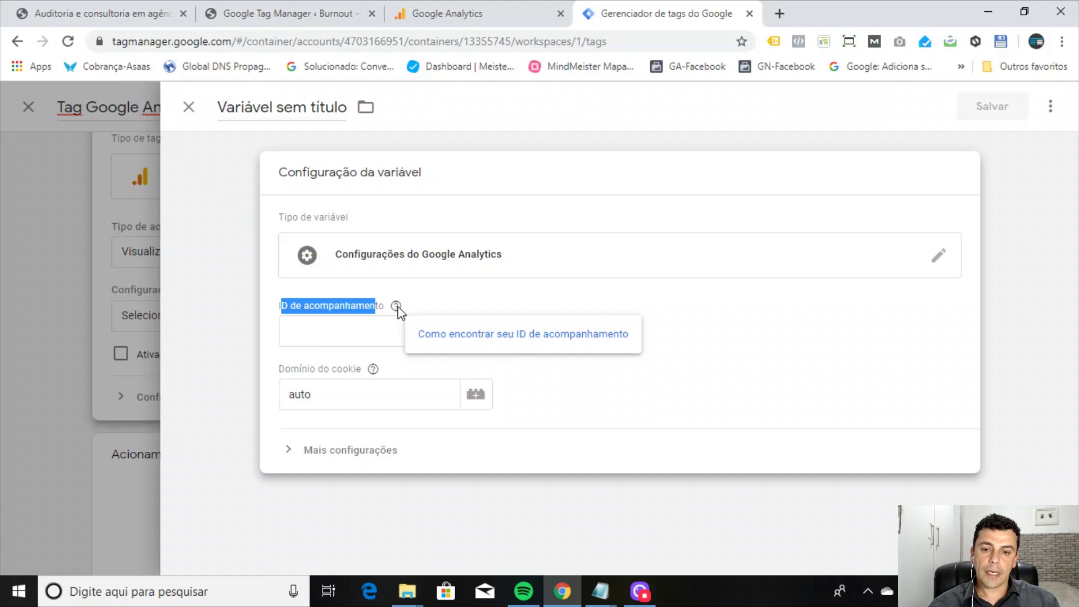
left_click(377, 306)
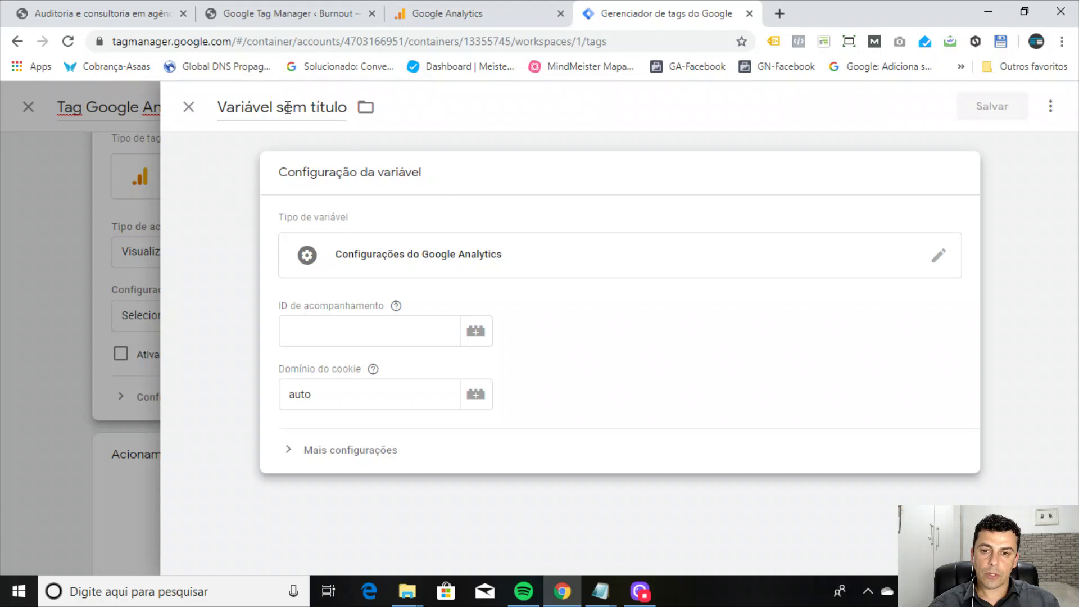
left_click_drag(280, 108, 348, 109)
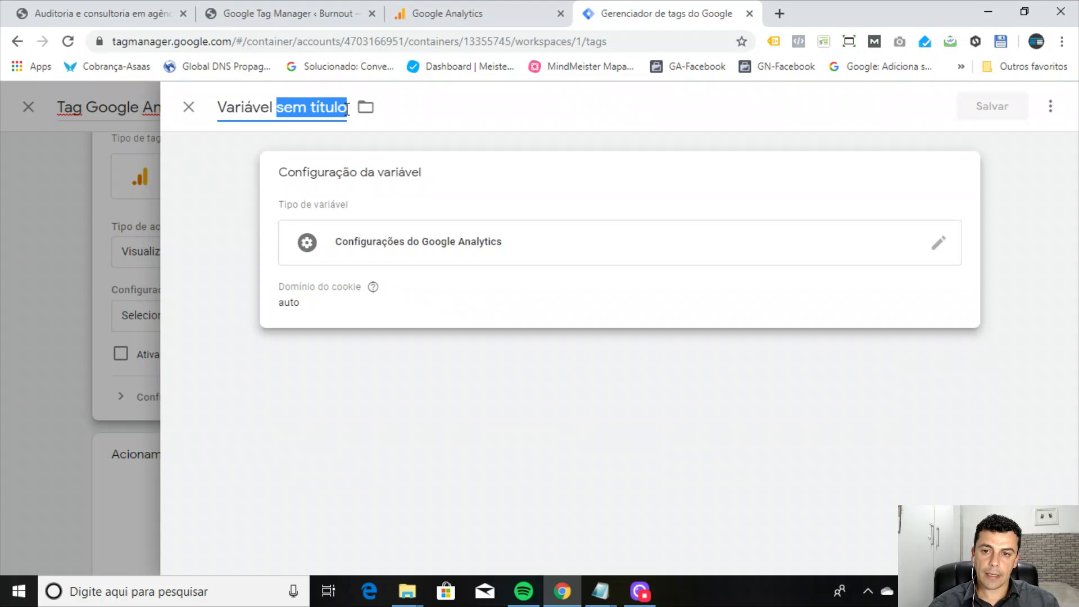
type("UA")
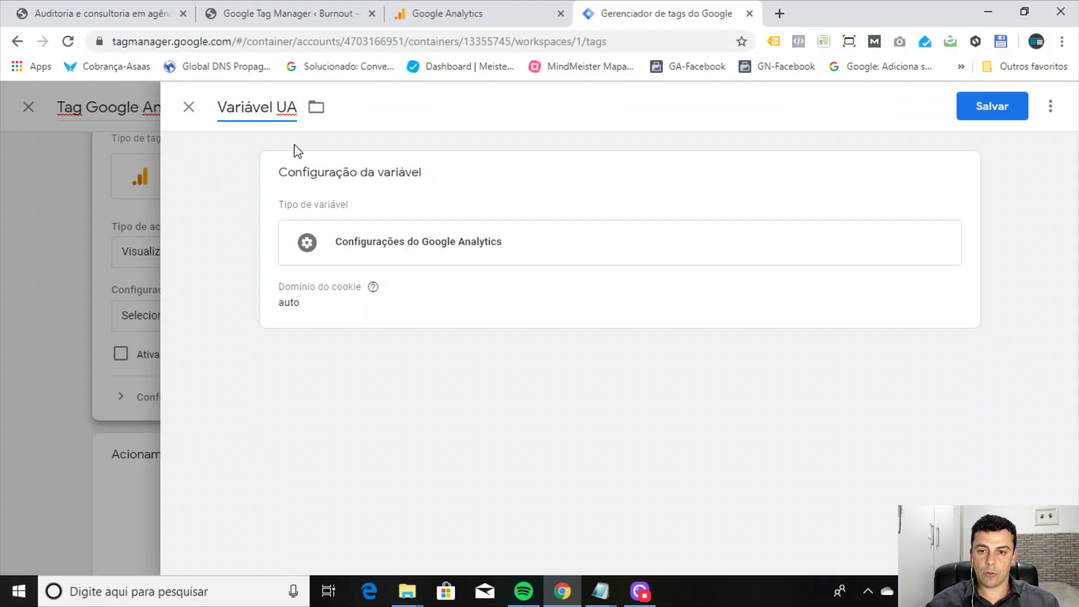
left_click(356, 285)
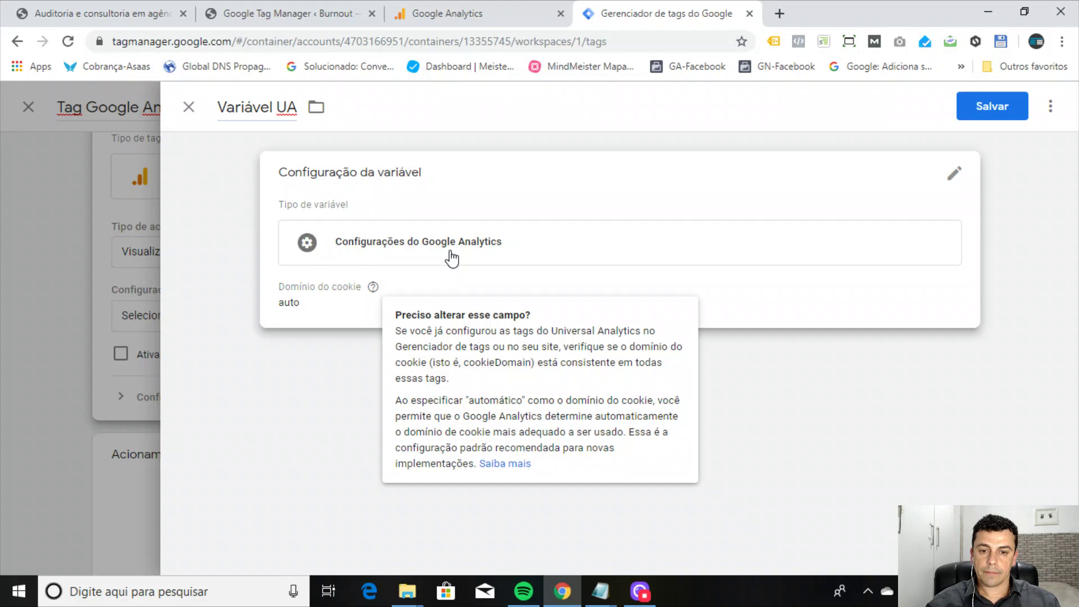
left_click(310, 326)
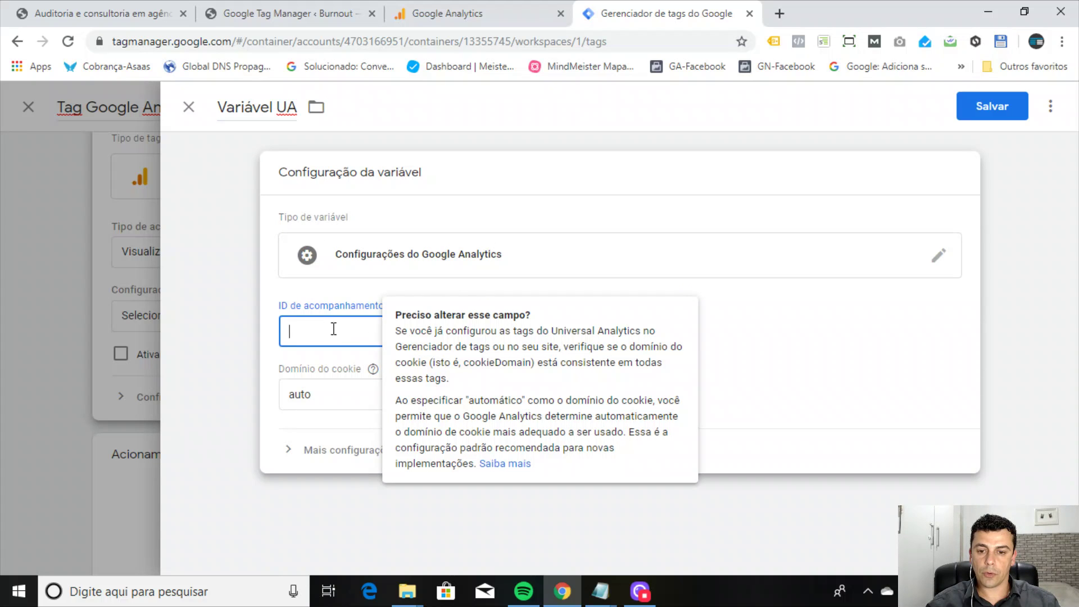
left_click(396, 306)
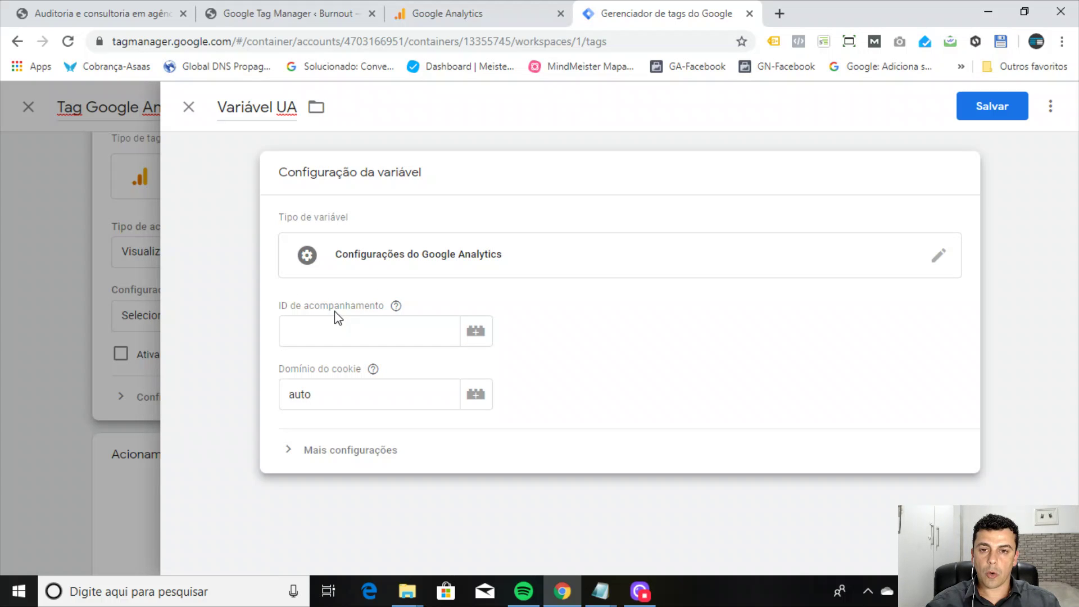
Step: Switch to Google Analytics and open the Burnout property's tracking code page from its administration settings
left_click(470, 15)
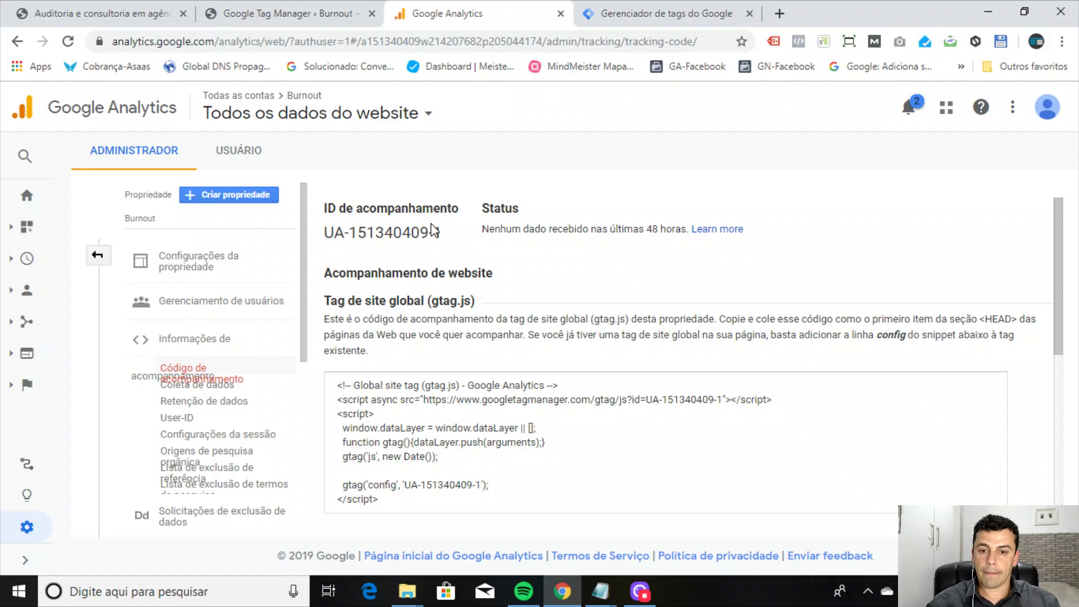
left_click(28, 528)
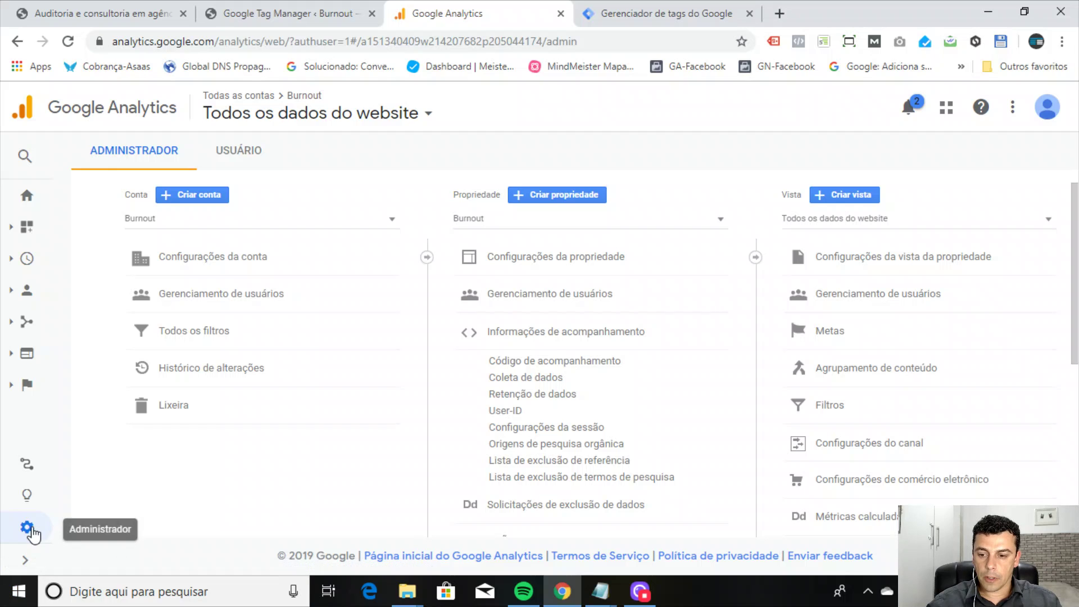
left_click(25, 560)
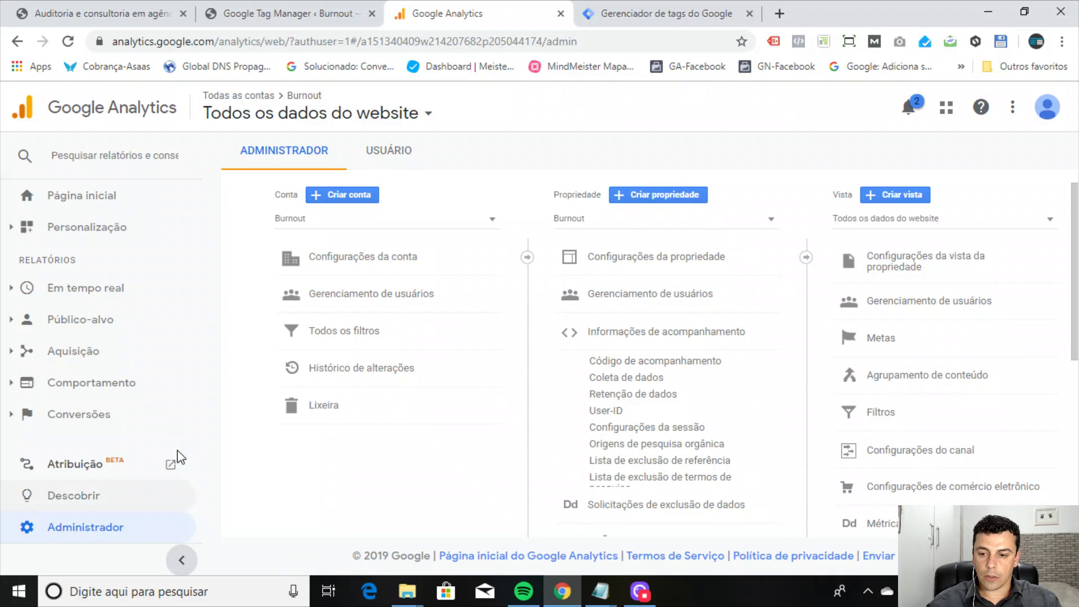
left_click(83, 533)
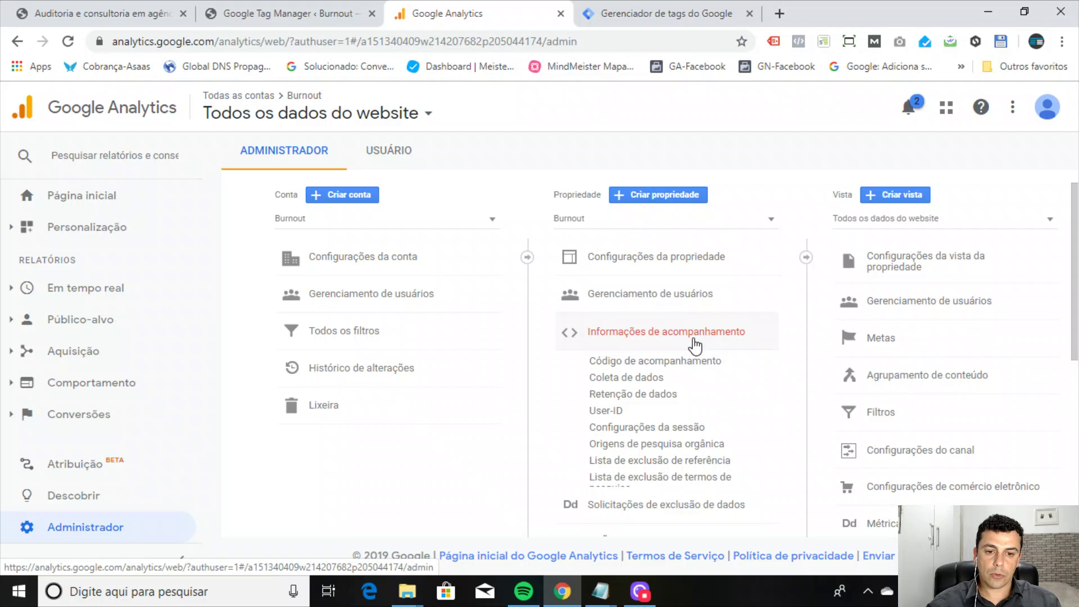
left_click(639, 365)
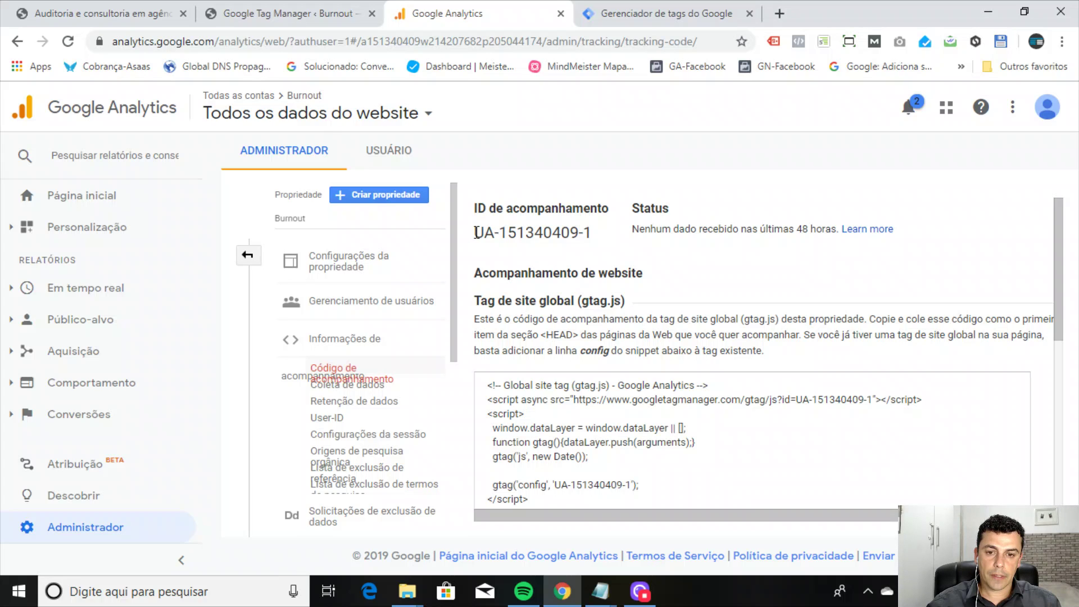
Step: Examine the Burnout property's tracking ID and the global site tag (gtag.js) snippet on the tracking code page
left_click_drag(477, 232, 596, 236)
left_click(595, 235)
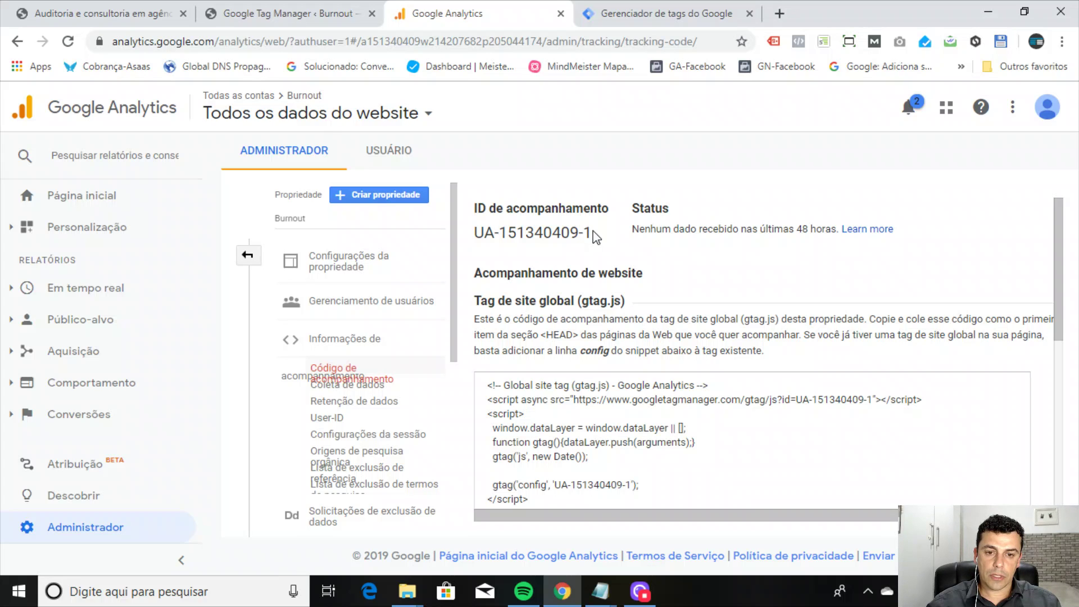
scroll(702, 348, "down", 1)
scroll(593, 245, "up", 1)
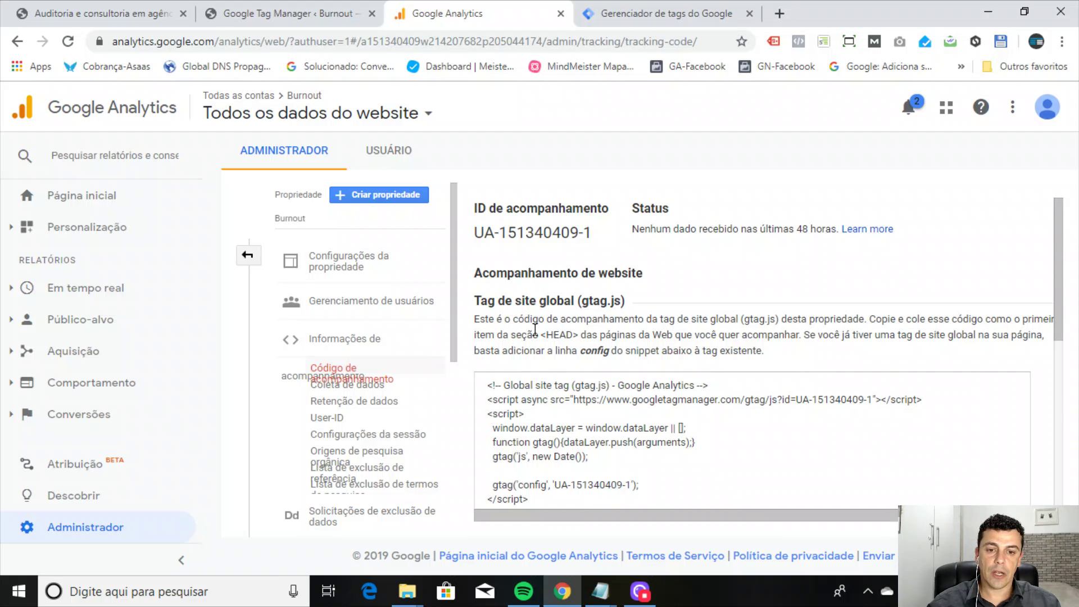
scroll(539, 335, "down", 1)
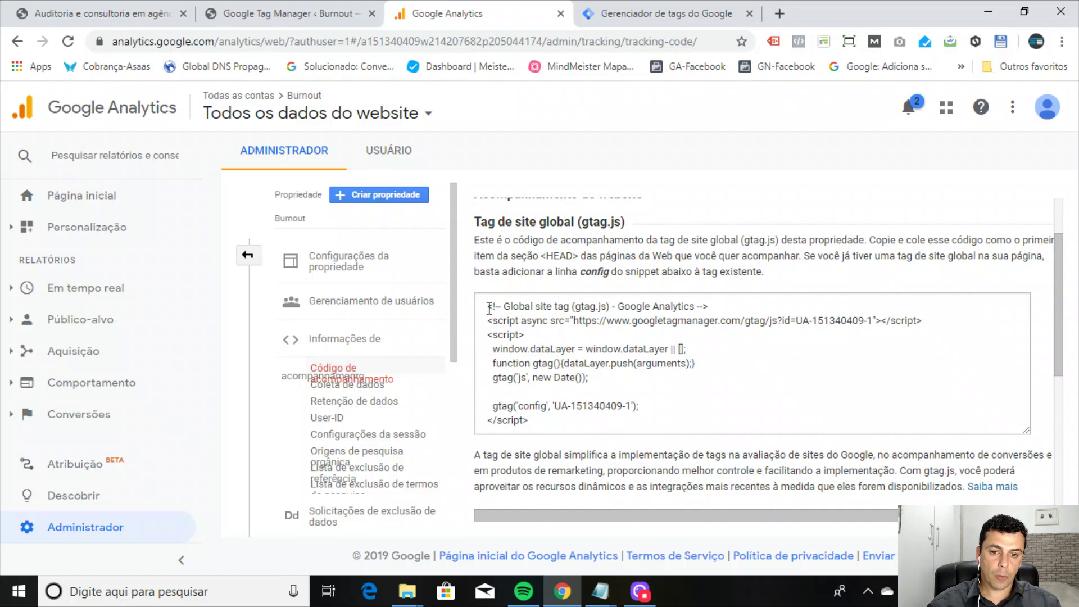
left_click_drag(489, 308, 550, 426)
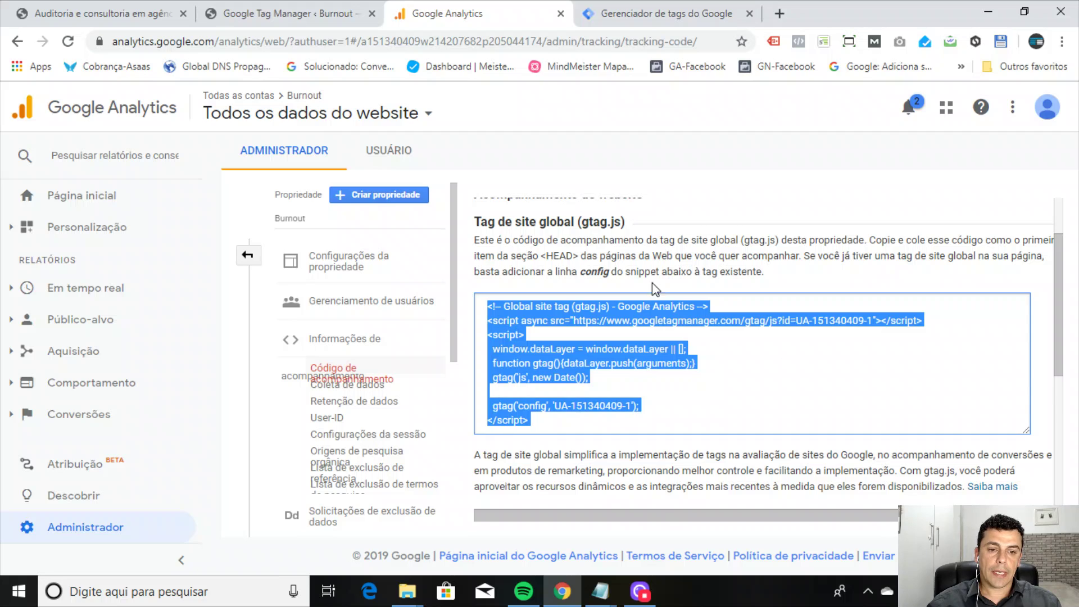
left_click(597, 317)
scroll(596, 318, "up", 1)
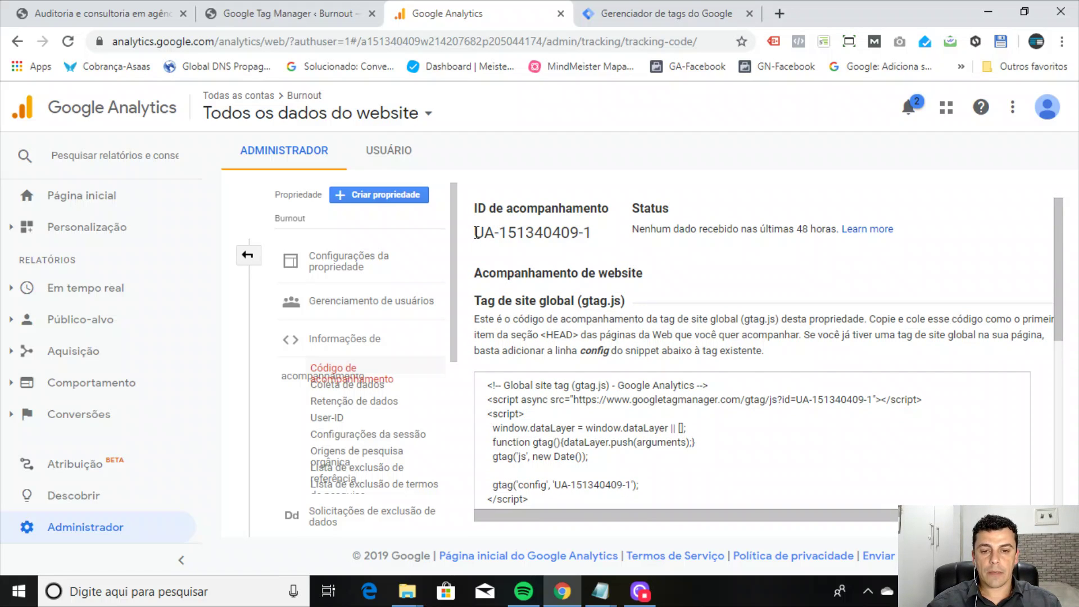
Step: Copy the Burnout property's tracking ID from the tracking code page
left_click_drag(478, 232, 594, 232)
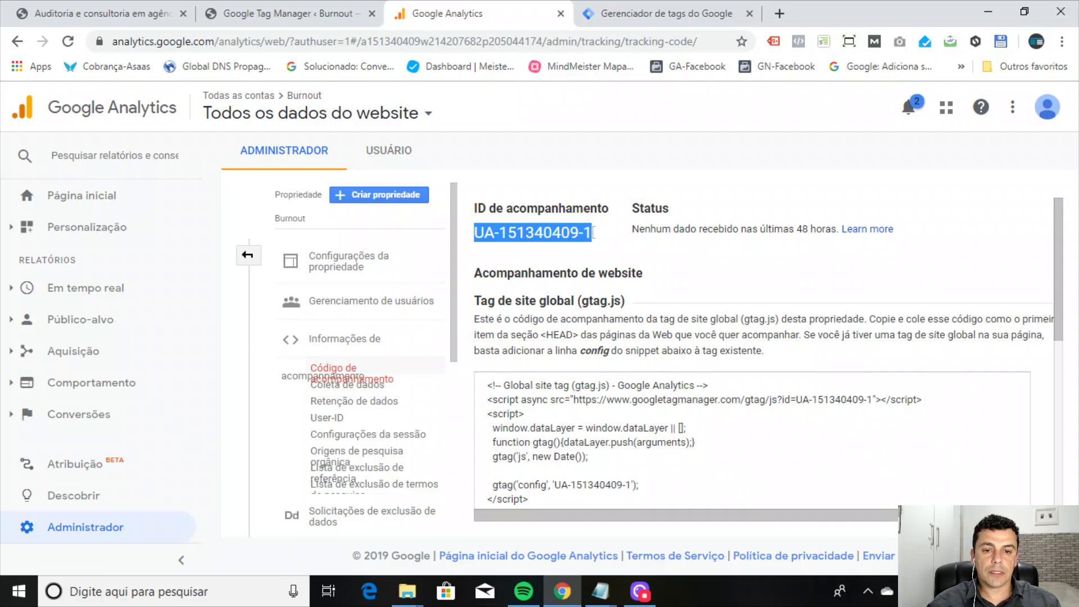
right_click(524, 230)
left_click(565, 240)
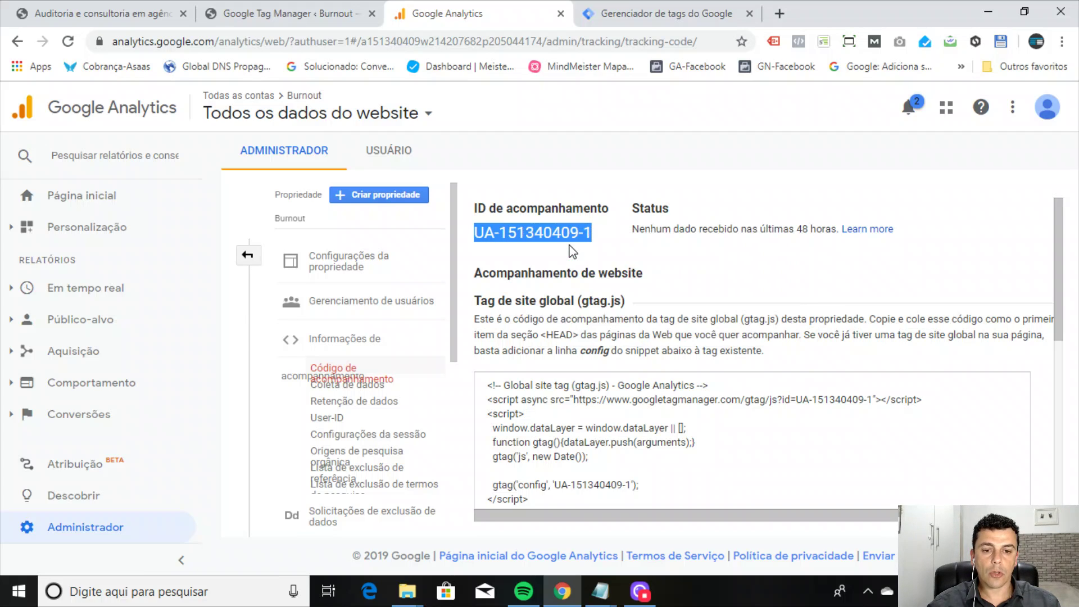
left_click(561, 234)
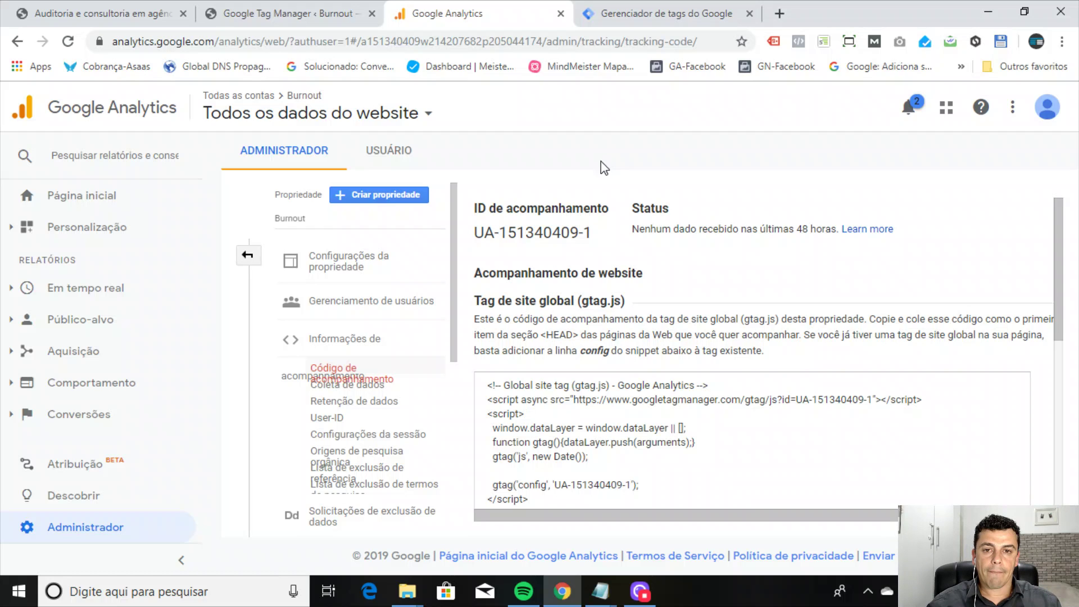
Step: Return to Tag Manager, paste the copied tracking ID into Variável UA and save the variable
left_click(635, 14)
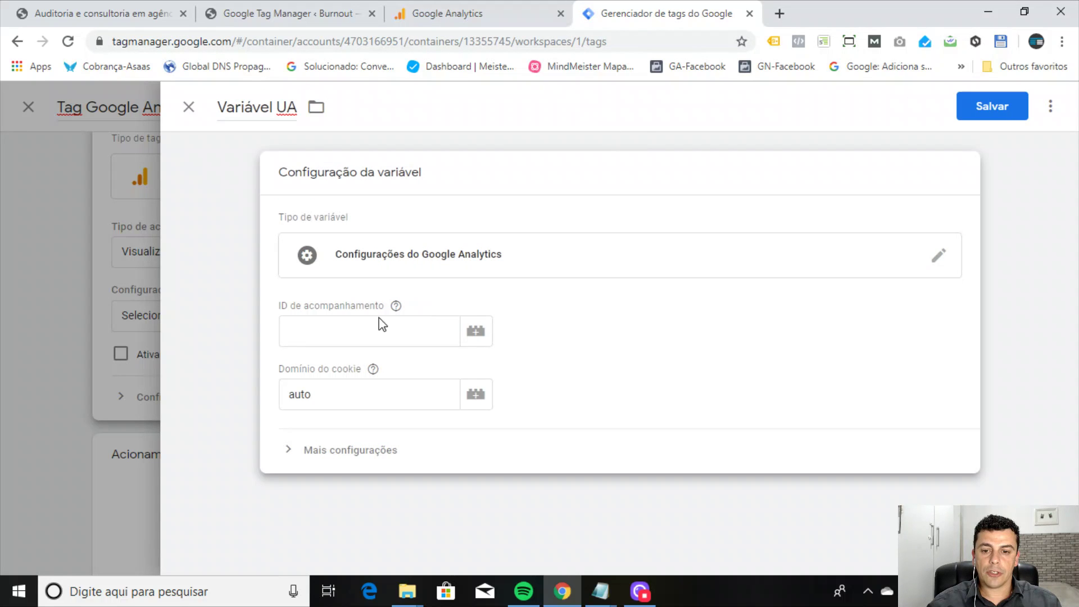
left_click(314, 326)
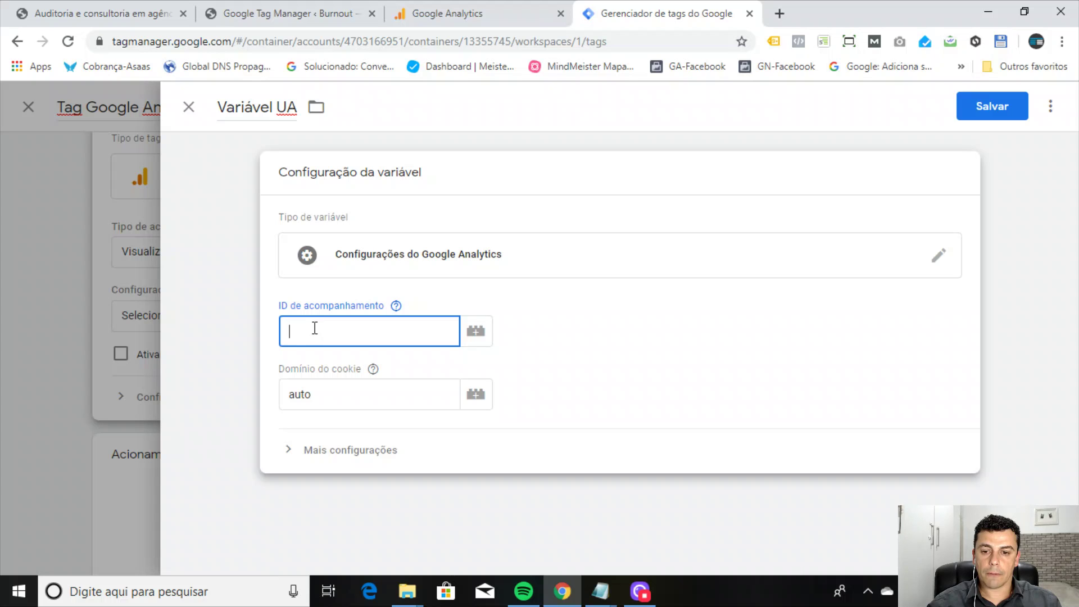
right_click(315, 332)
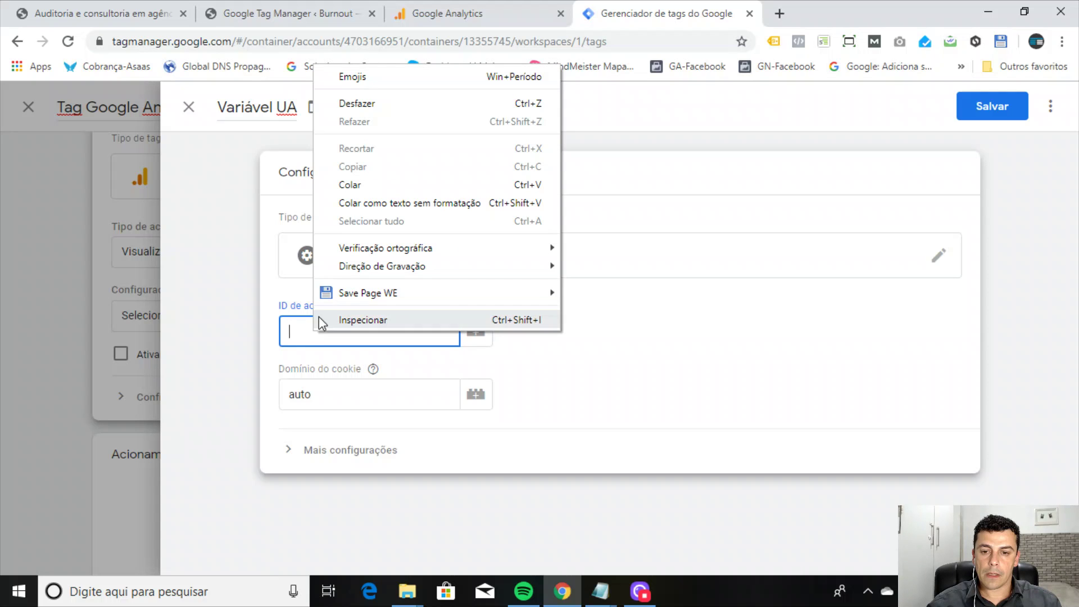
left_click(398, 185)
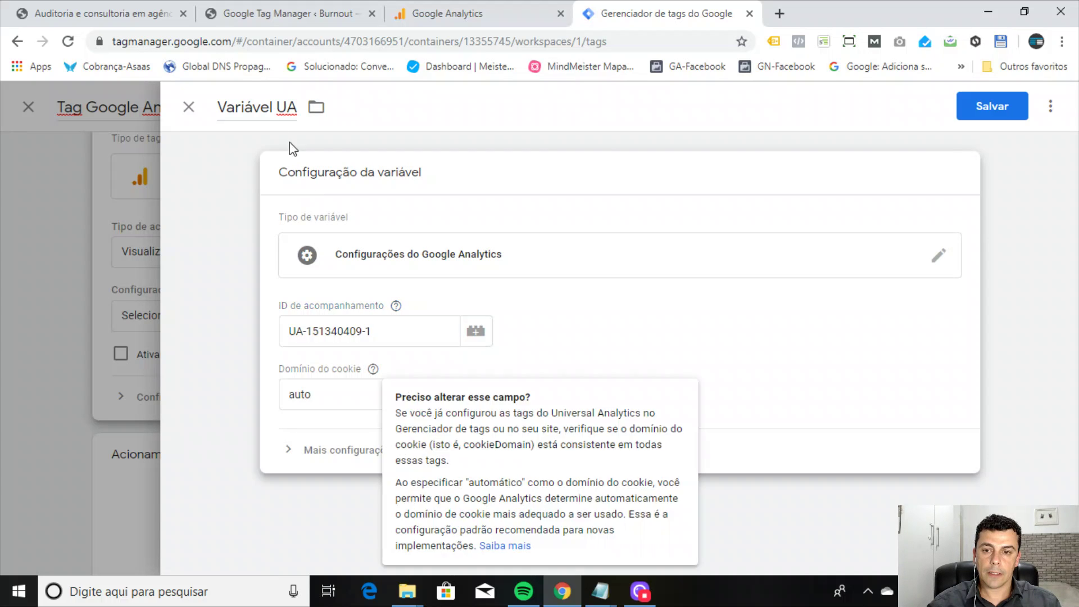
left_click(983, 115)
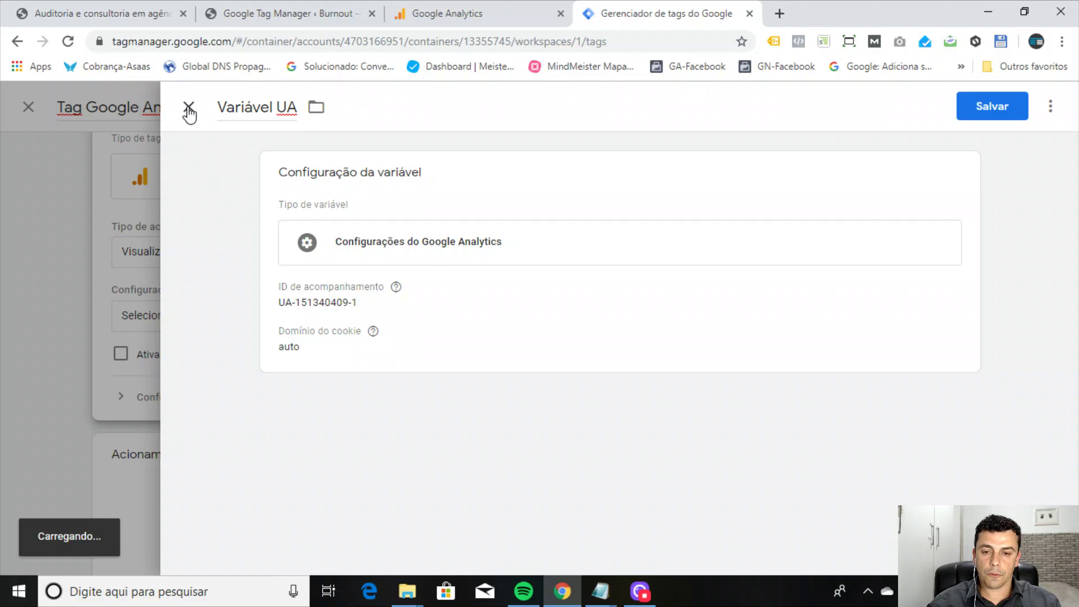
Step: Close the variable settings, keep the pending tag changes and save Tag Google Analytics with {{Variável UA}} but without a trigger
left_click(189, 108)
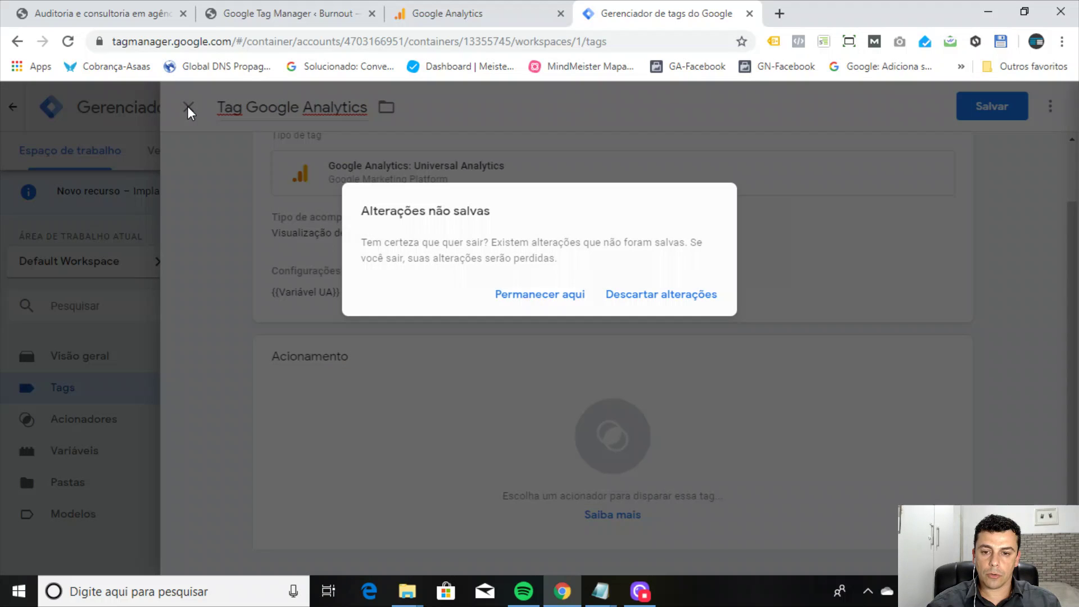
left_click(541, 296)
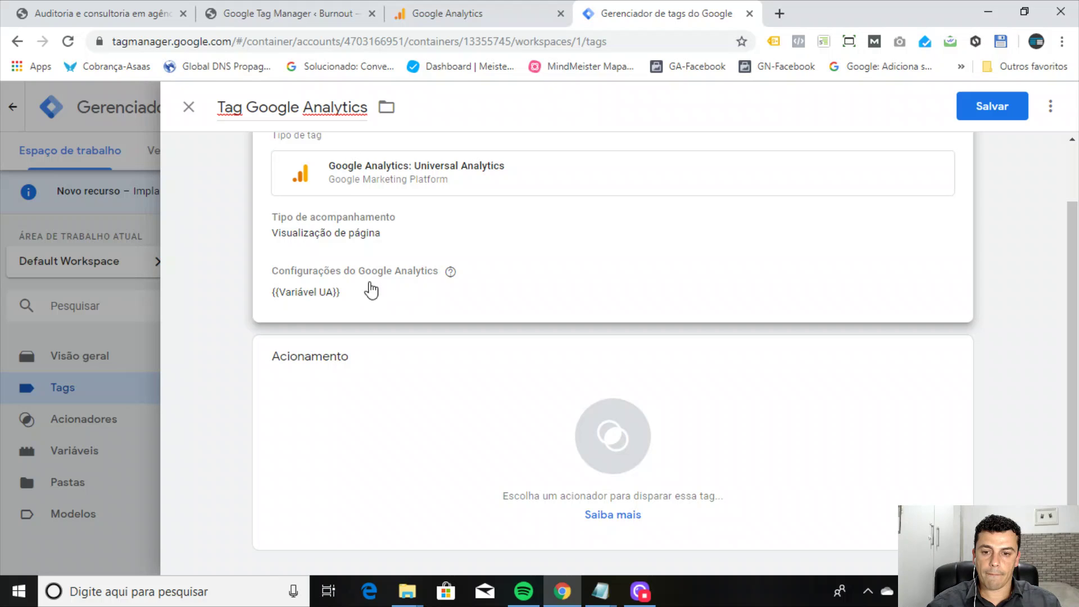
left_click(330, 298)
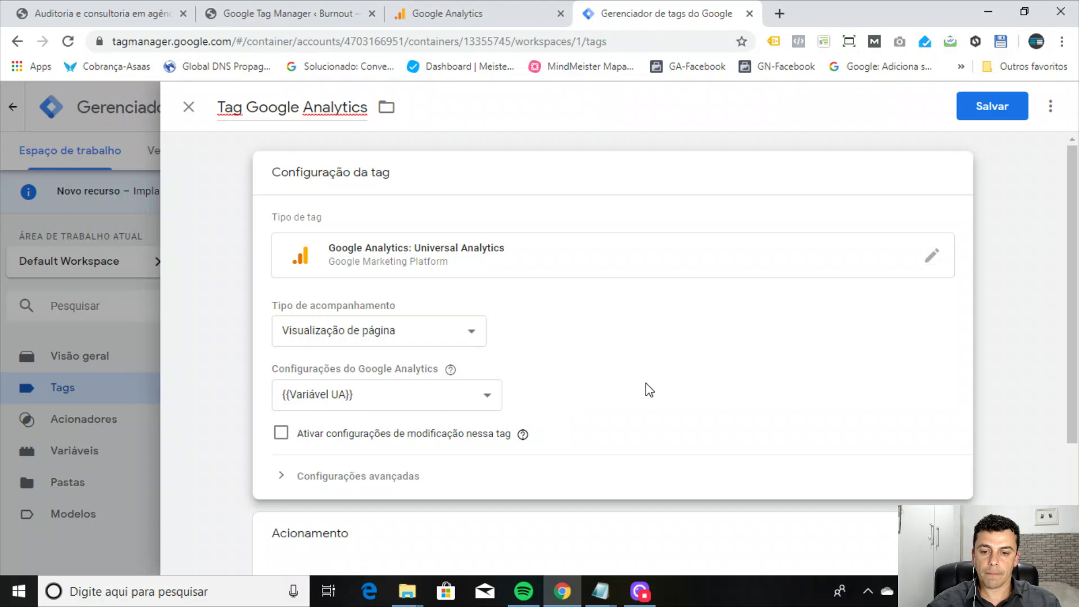
left_click(976, 115)
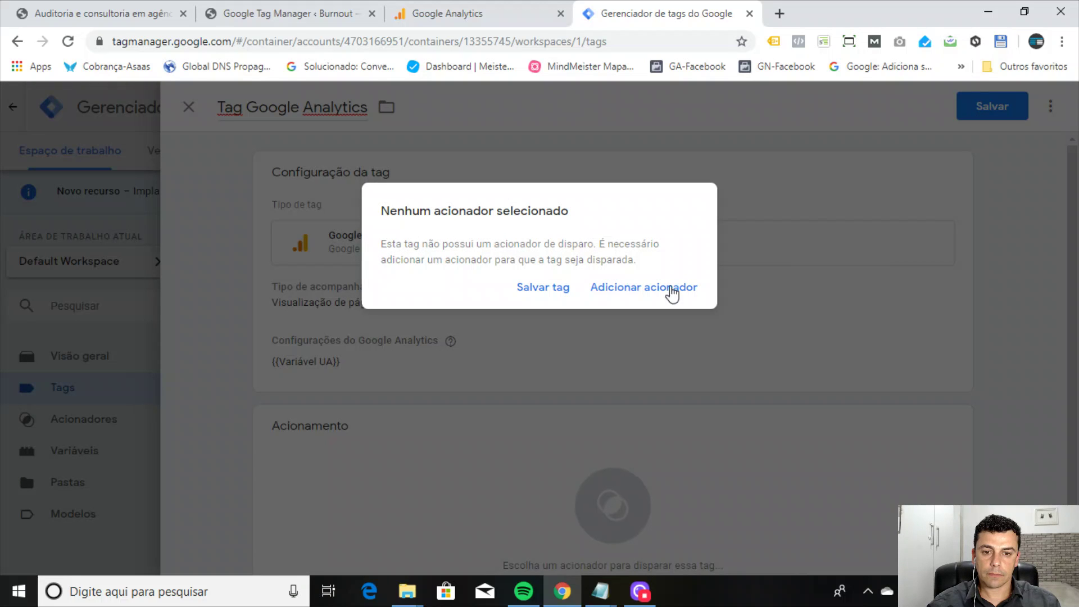
left_click(538, 289)
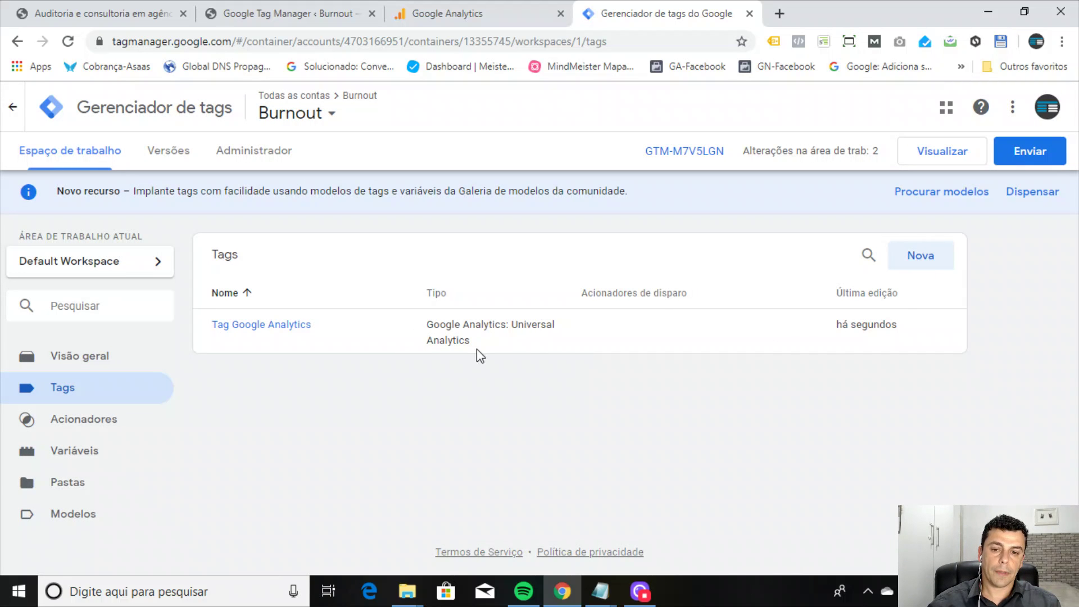
Step: Reopen Tag Google Analytics and open the trigger selection from its Acionamento section
left_click(274, 329)
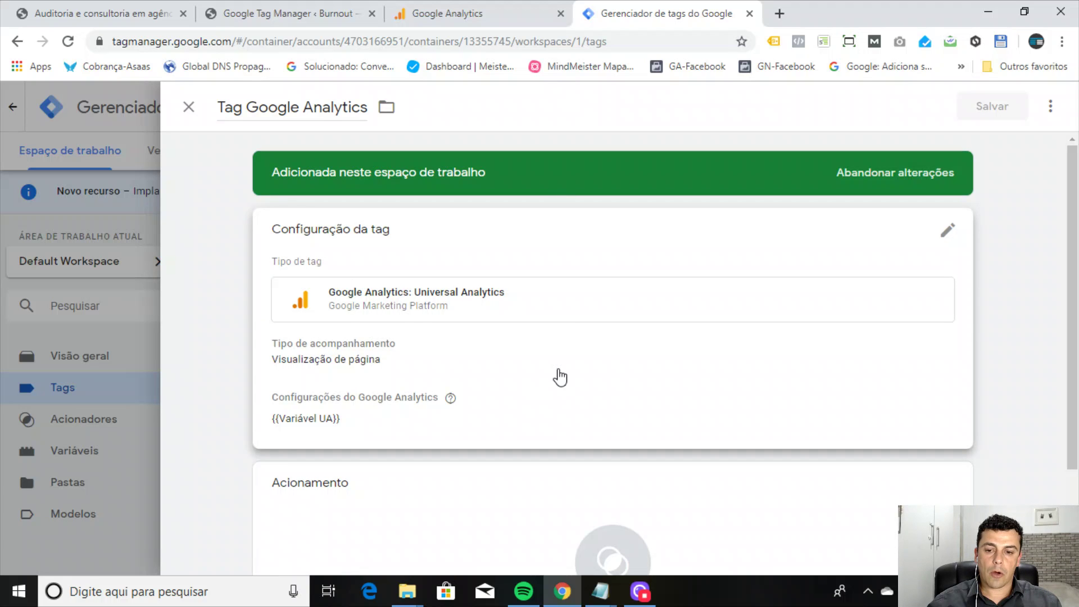
scroll(560, 377, "down", 2)
scroll(564, 354, "up", 2)
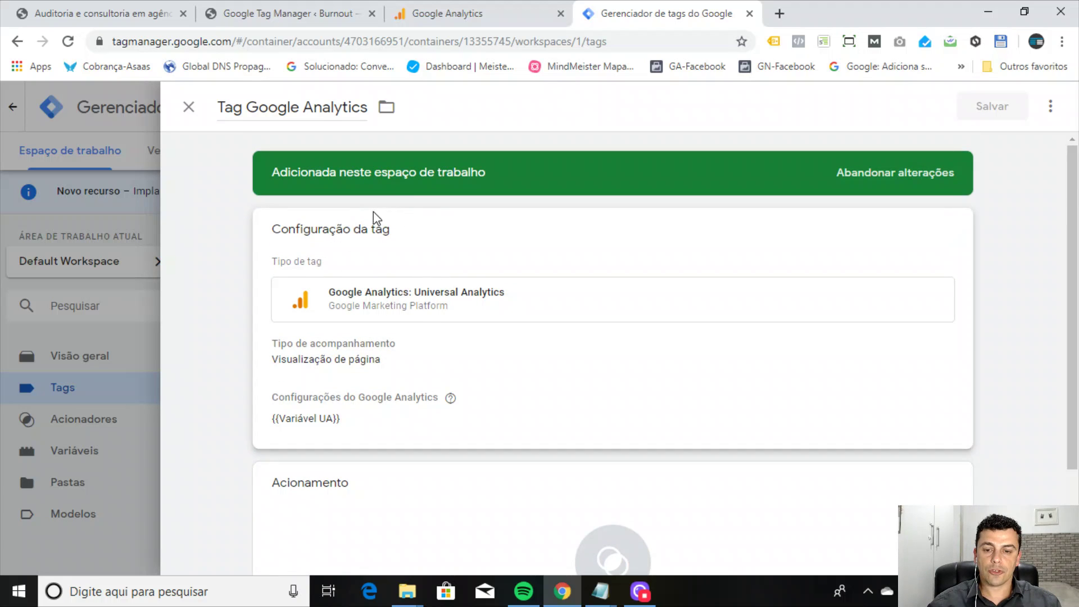
scroll(666, 387, "down", 2)
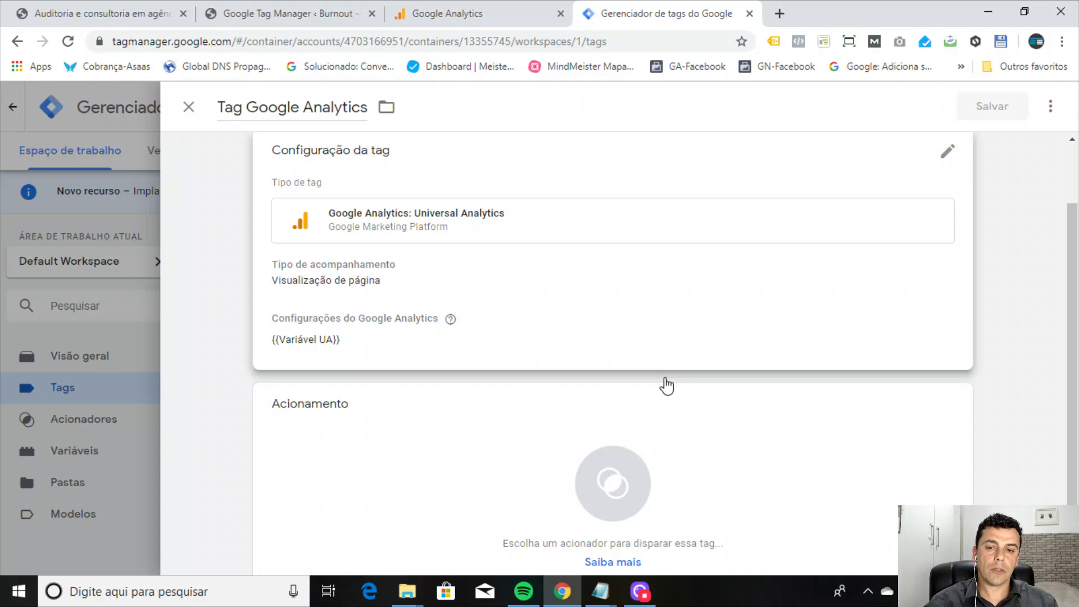
scroll(658, 416, "down", 1)
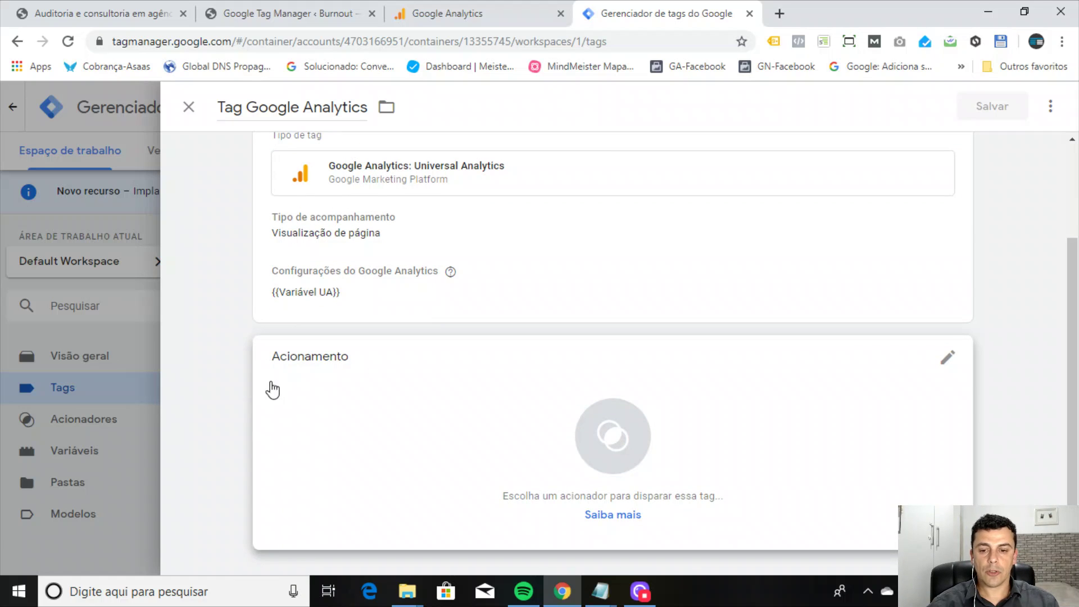
left_click(599, 441)
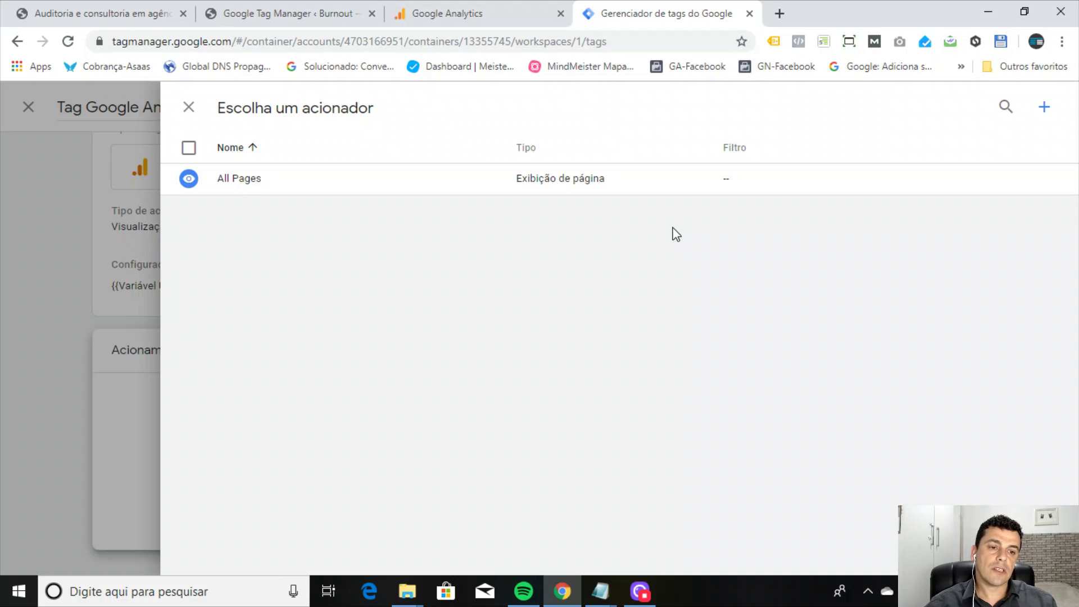
Step: Create a new trigger and name it "Acionador Todas as Páginas do Site"
left_click(1044, 111)
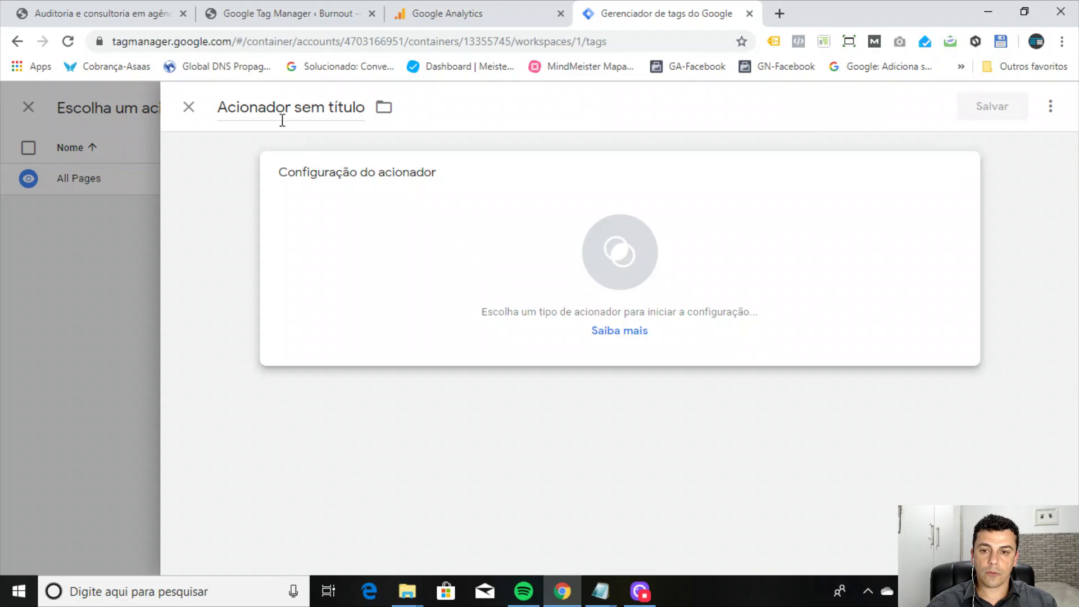
left_click(222, 106)
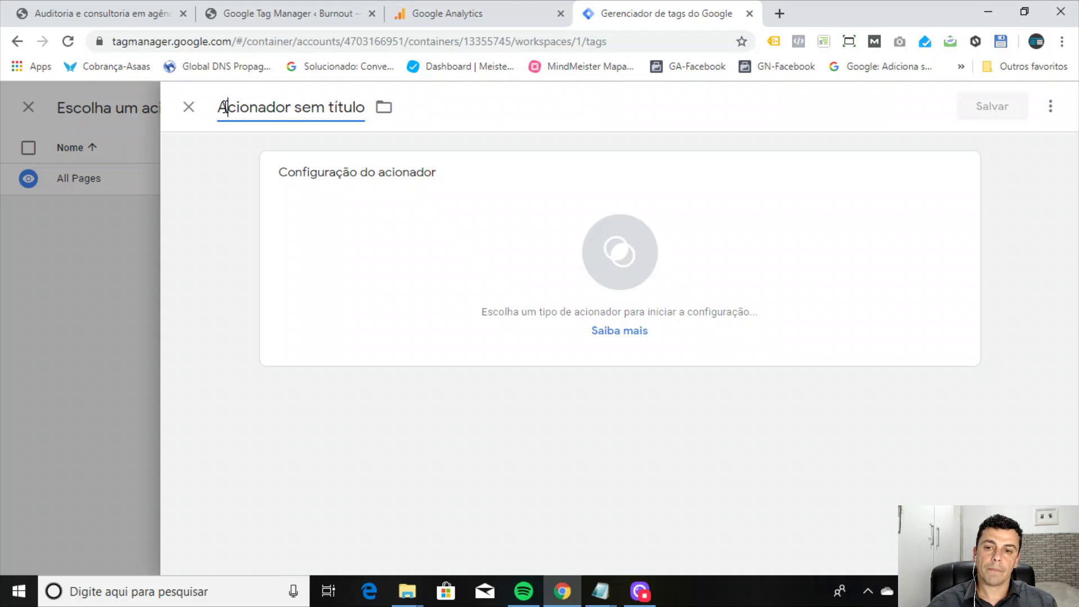
left_click_drag(294, 106, 373, 110)
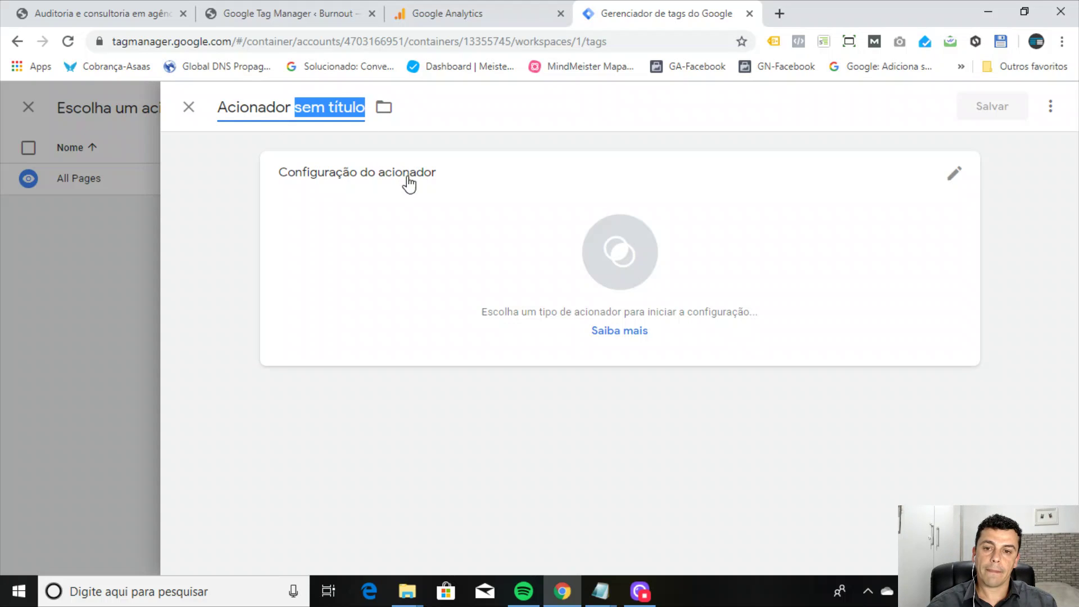
type("T")
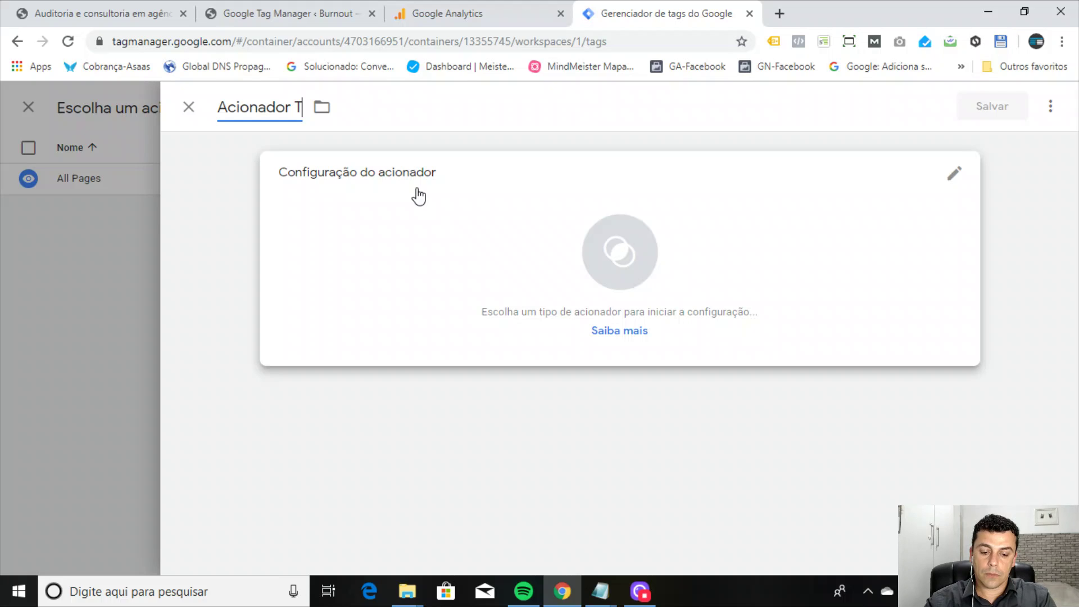
type("odas a")
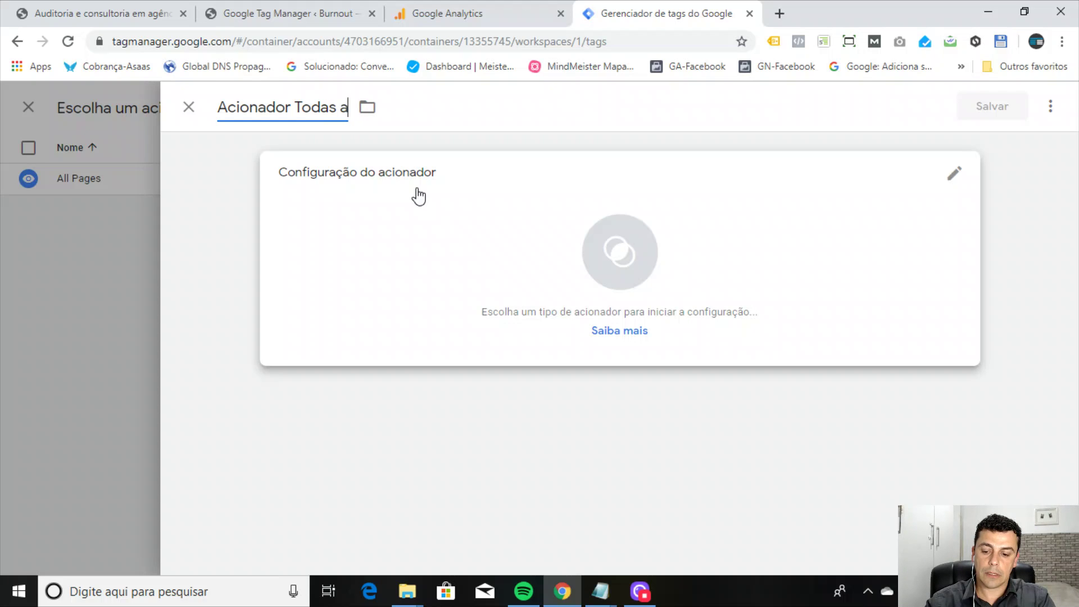
type("s Pági")
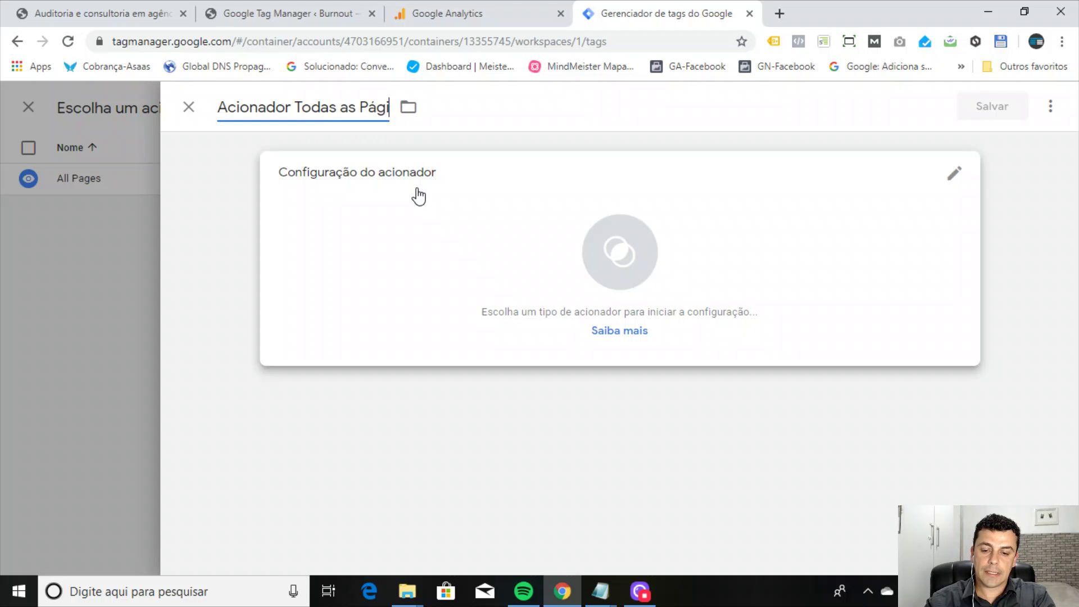
type("nas do site")
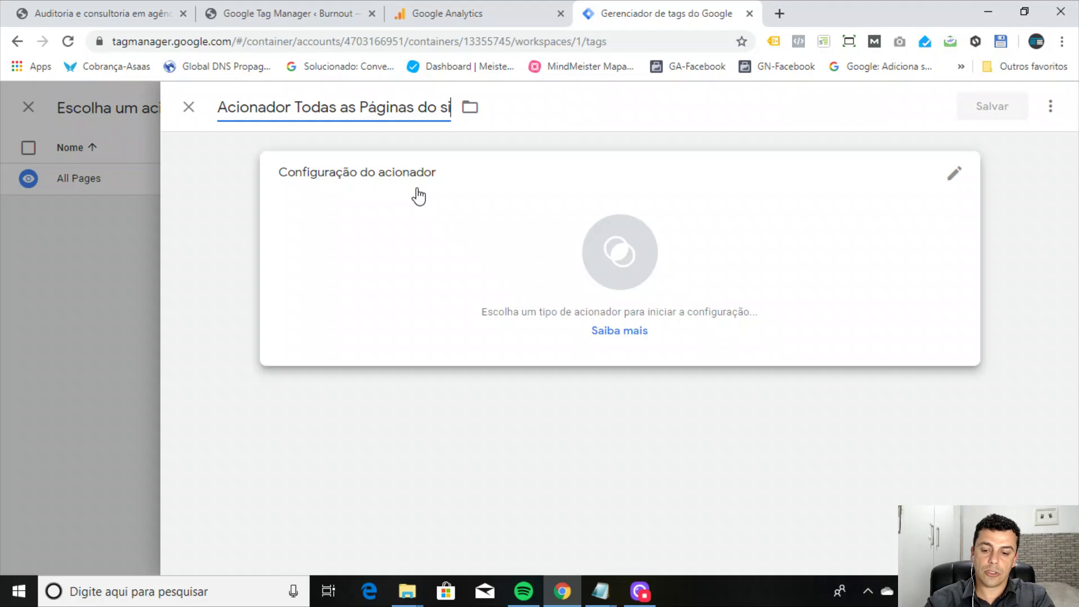
key("Left")
key("Left")
key("Left")
key("shift+Left")
type("S")
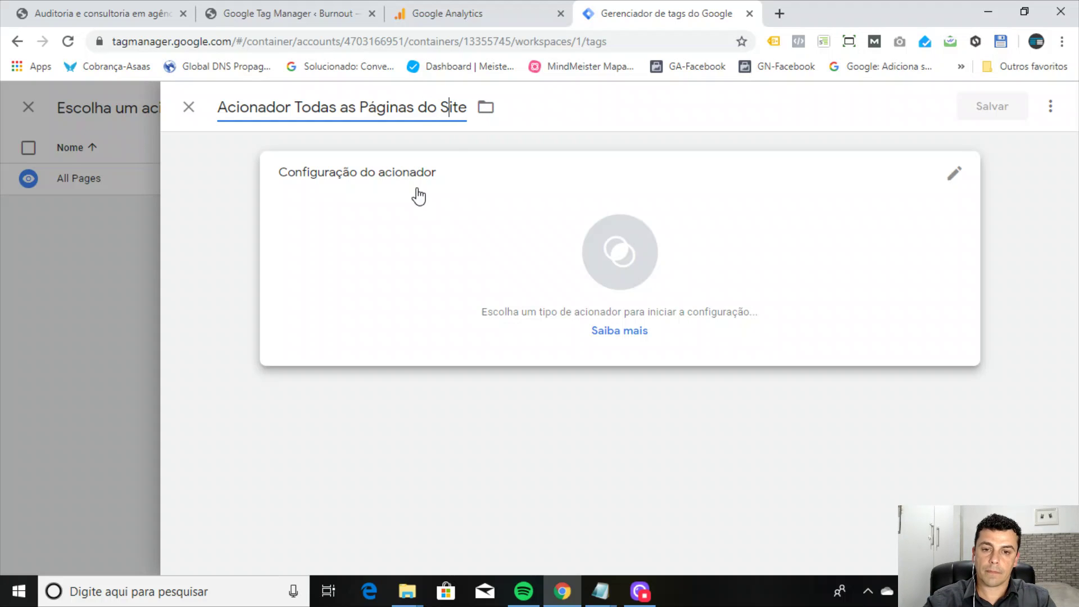
Step: Set the trigger type to Exibição de página for all page views, then save the trigger and the tag
left_click(639, 238)
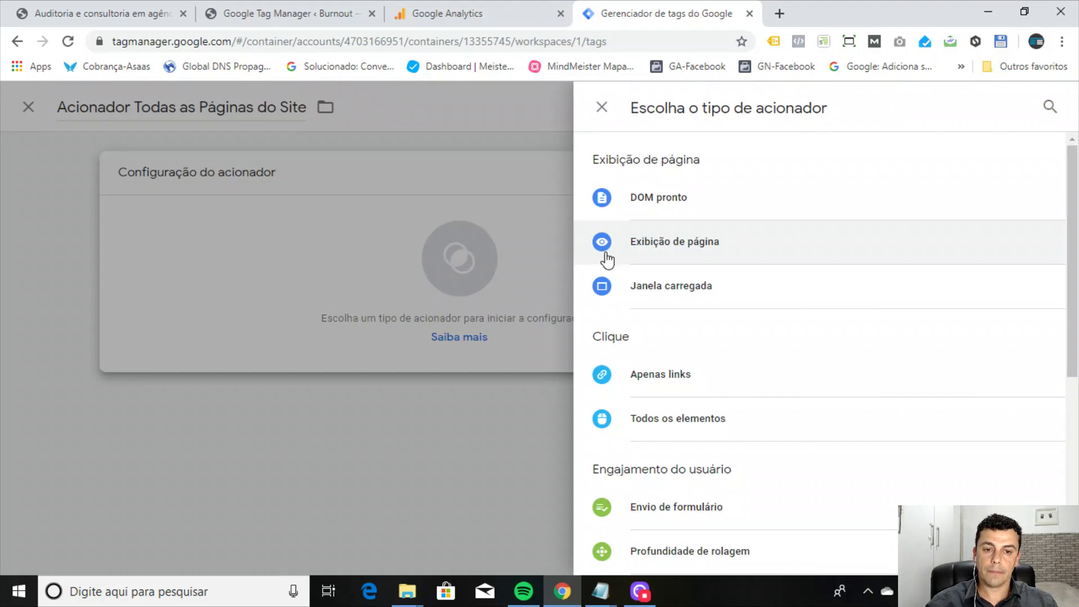
scroll(854, 330, "down", 2)
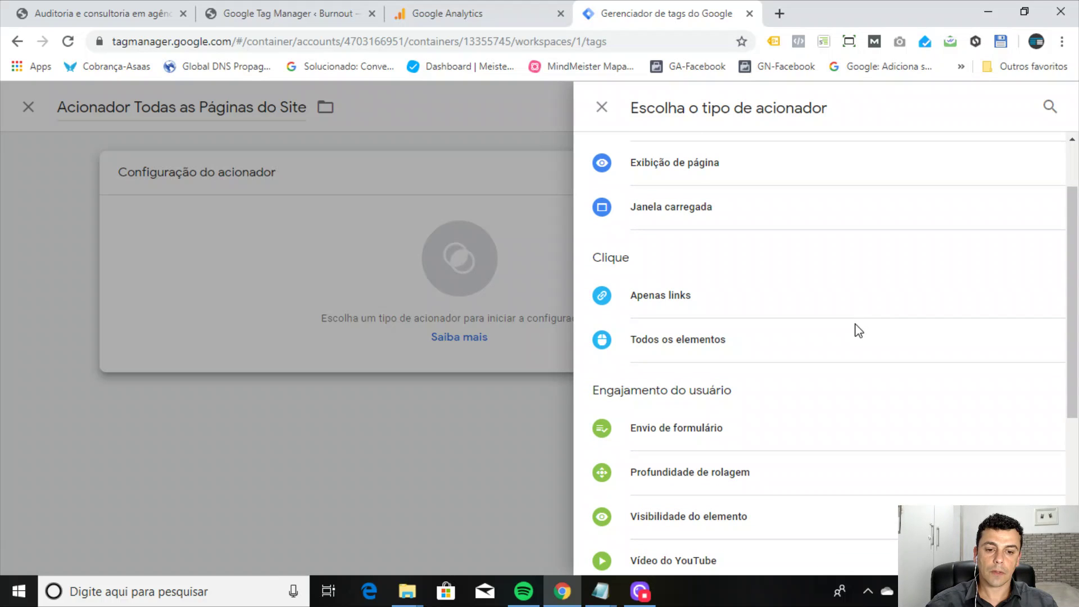
scroll(832, 328, "up", 2)
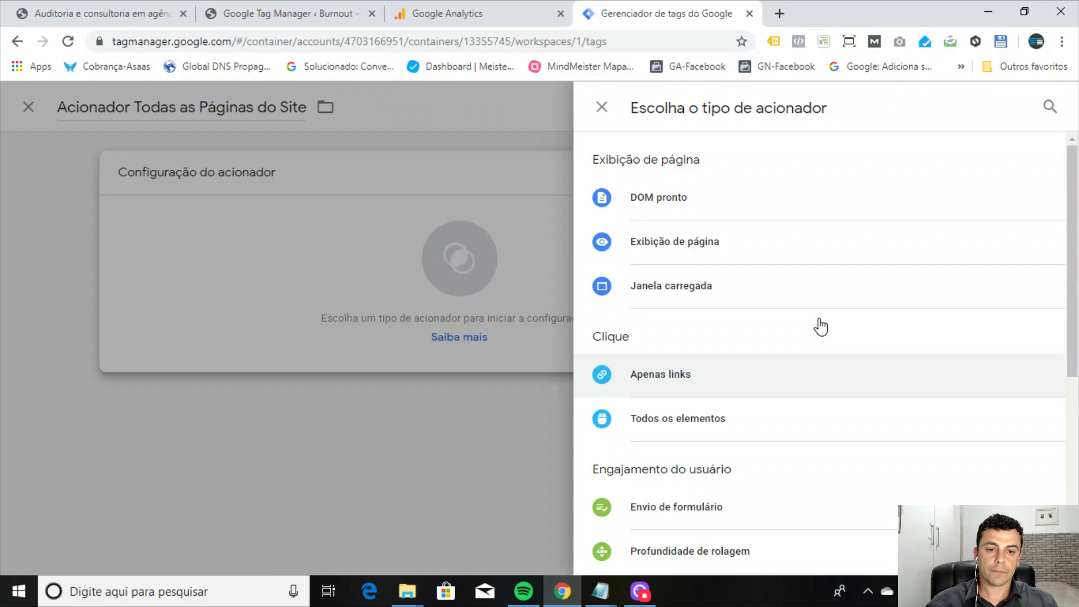
left_click(663, 247)
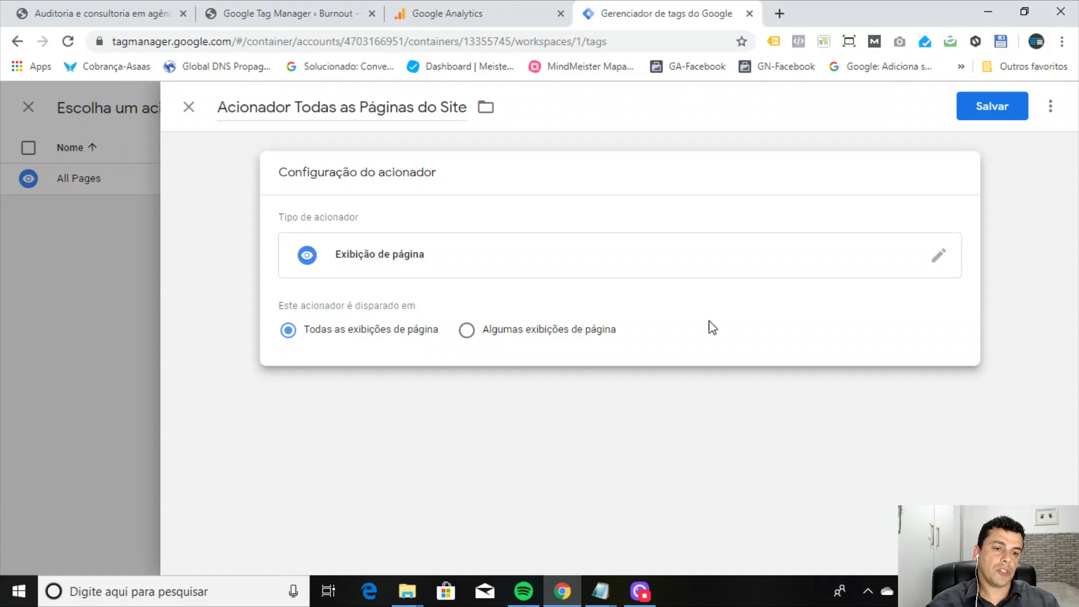
left_click(977, 118)
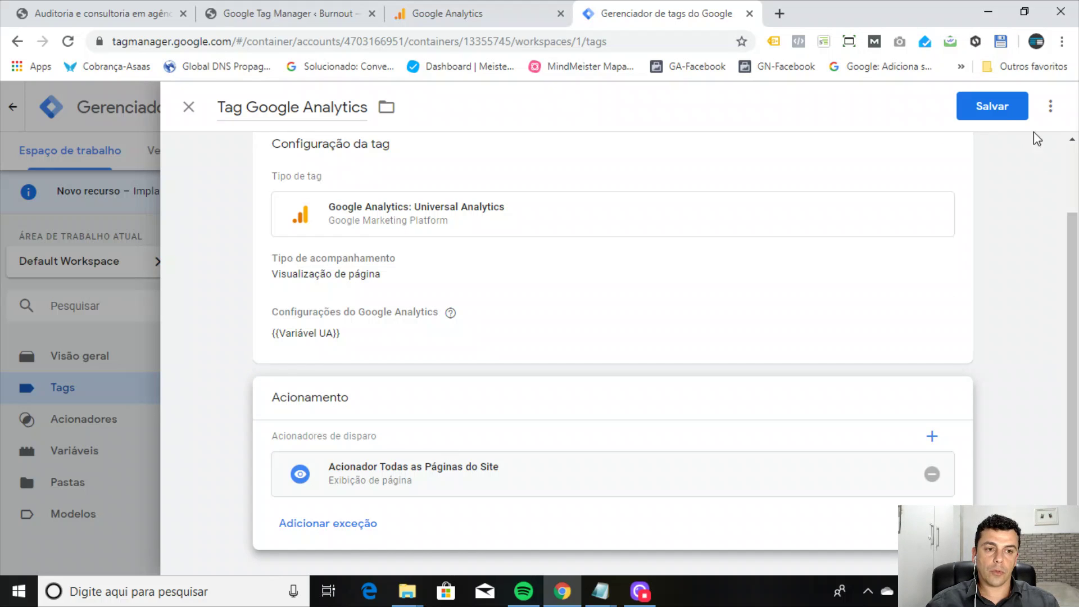
left_click(993, 112)
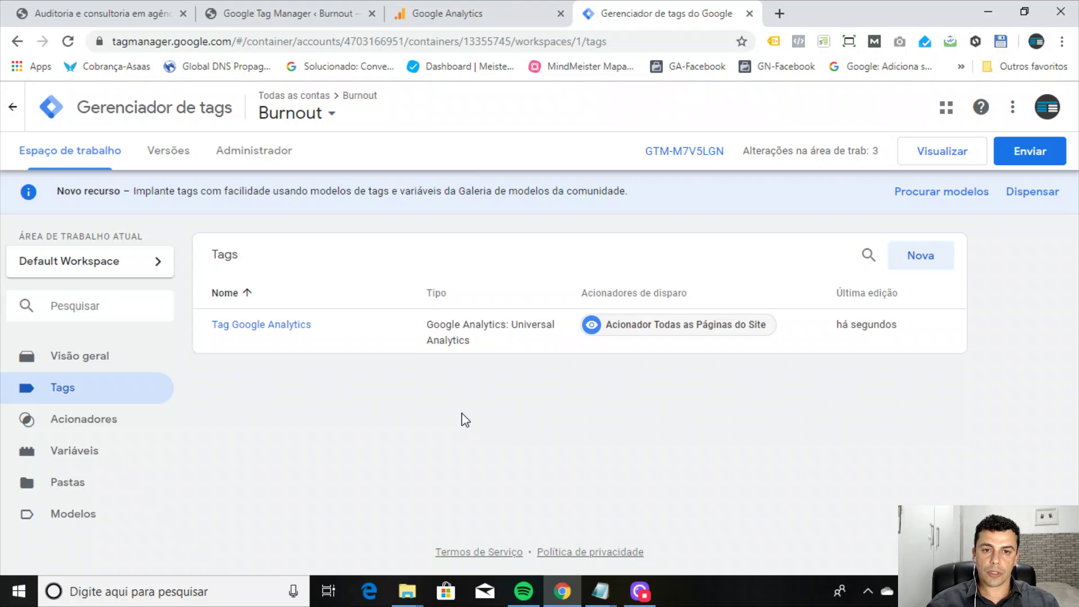
Step: Switch to the Burnout website, reload it and check the detected tags with Google Tag Assistant
left_click(104, 14)
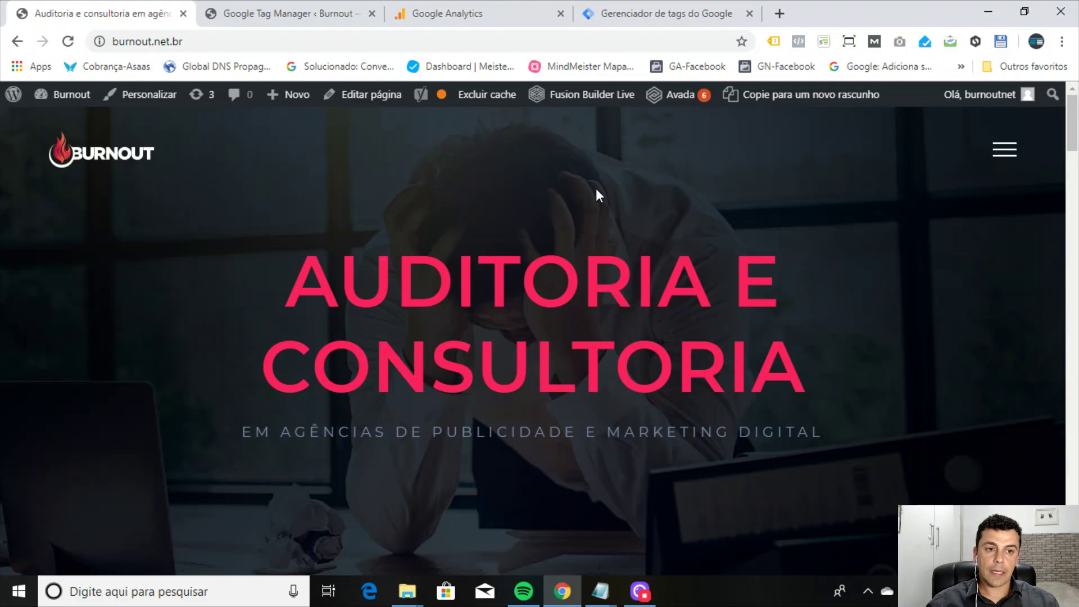
left_click(65, 41)
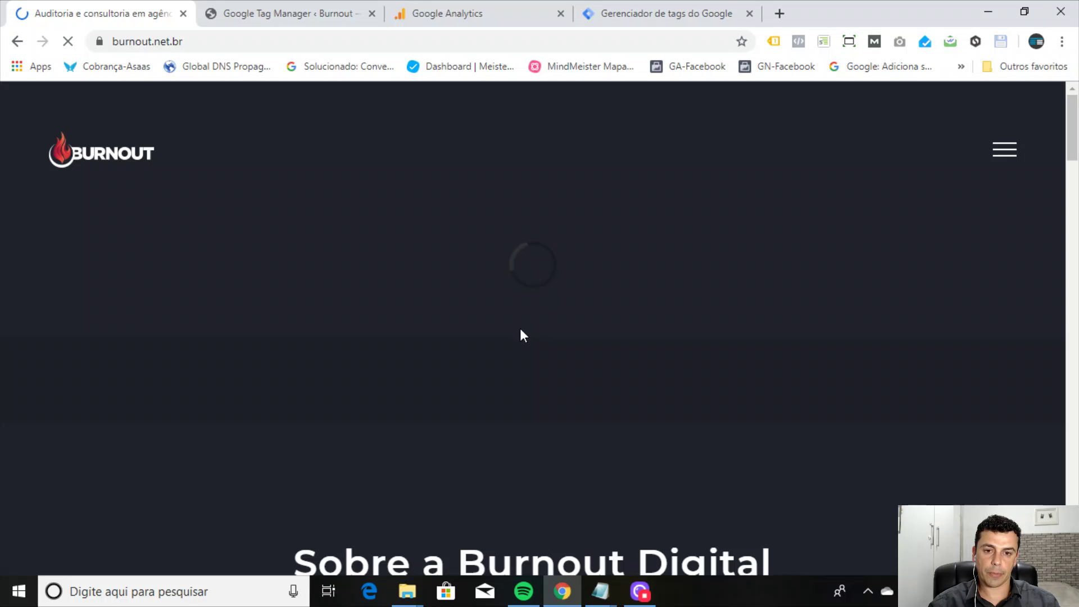
left_click(774, 42)
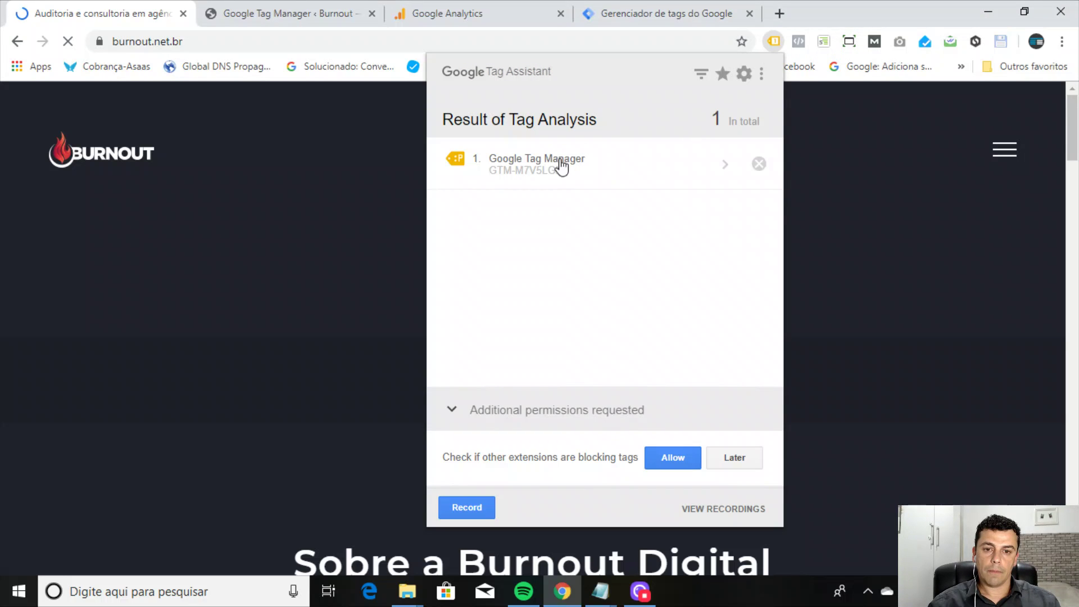
left_click(774, 43)
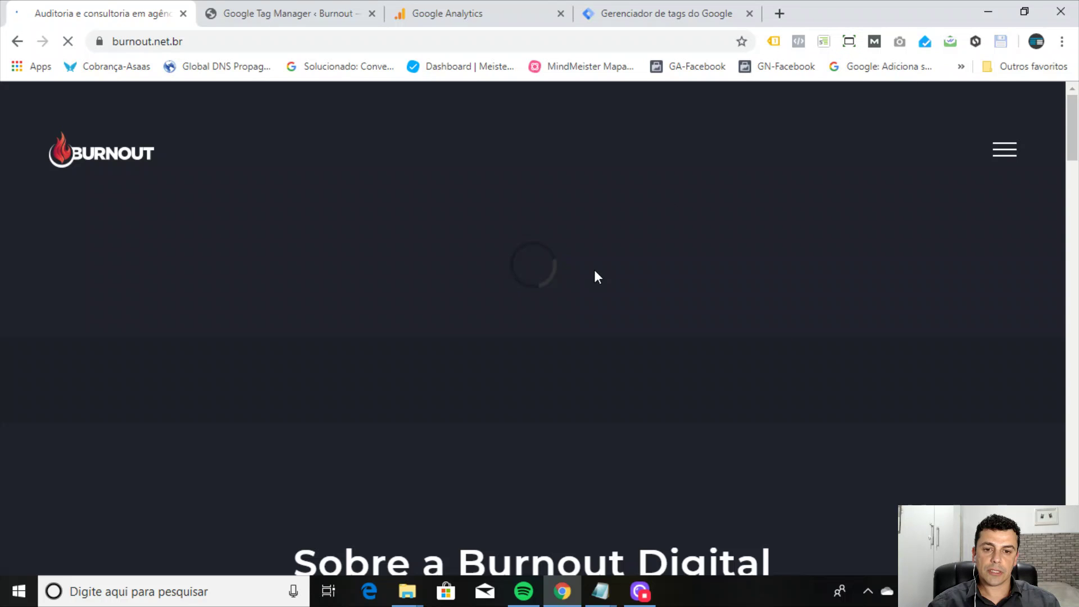
scroll(680, 373, "down", 10)
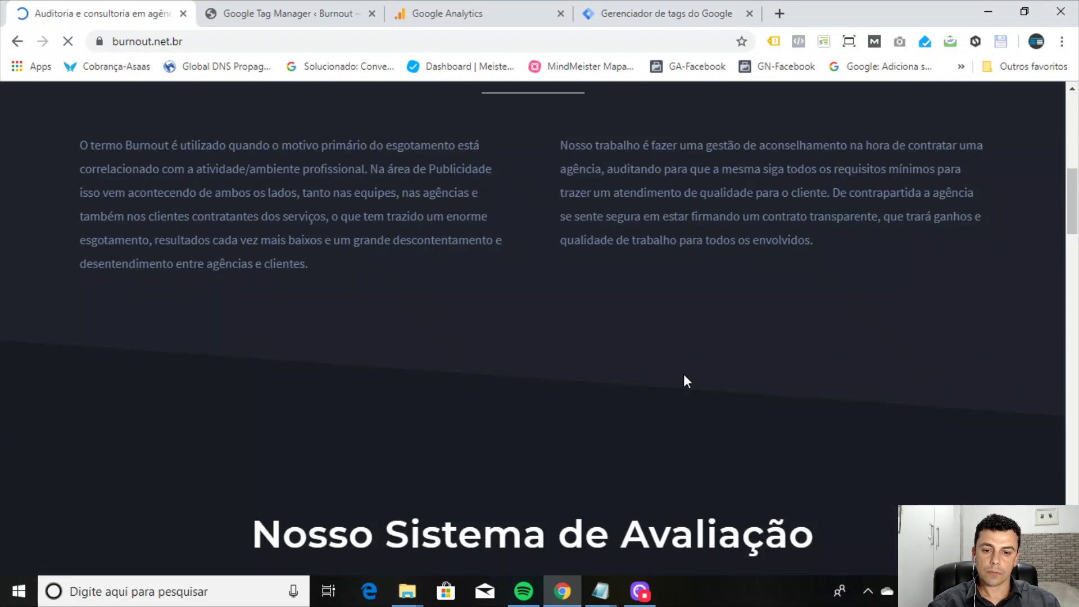
scroll(683, 373, "up", 5)
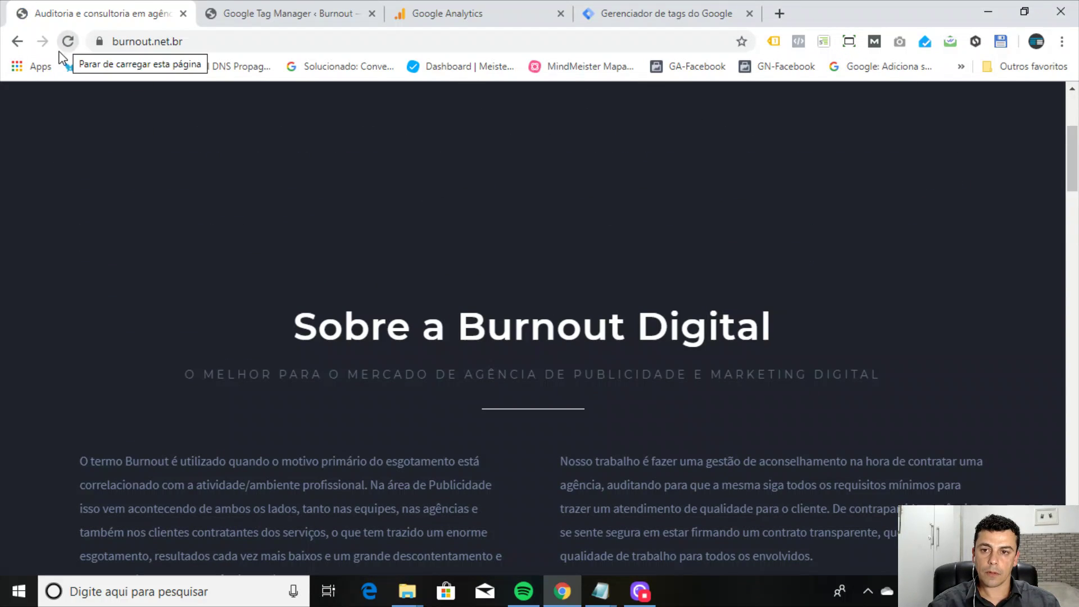
left_click(68, 42)
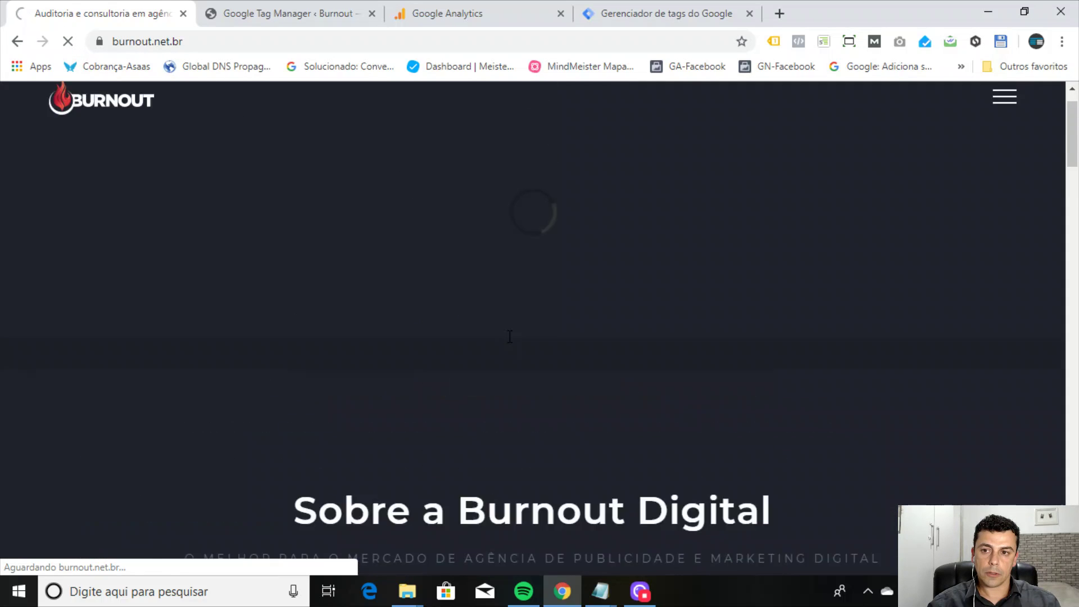
Step: Return to Tag Manager, start submitting the workspace changes and name the version "Versão GA"
left_click(632, 13)
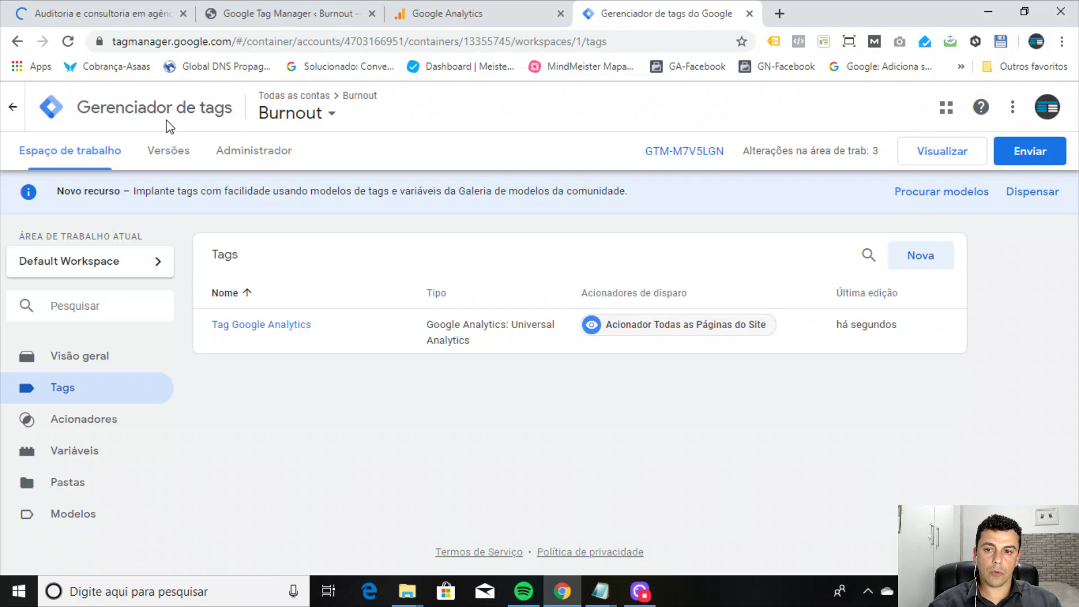
left_click(1030, 164)
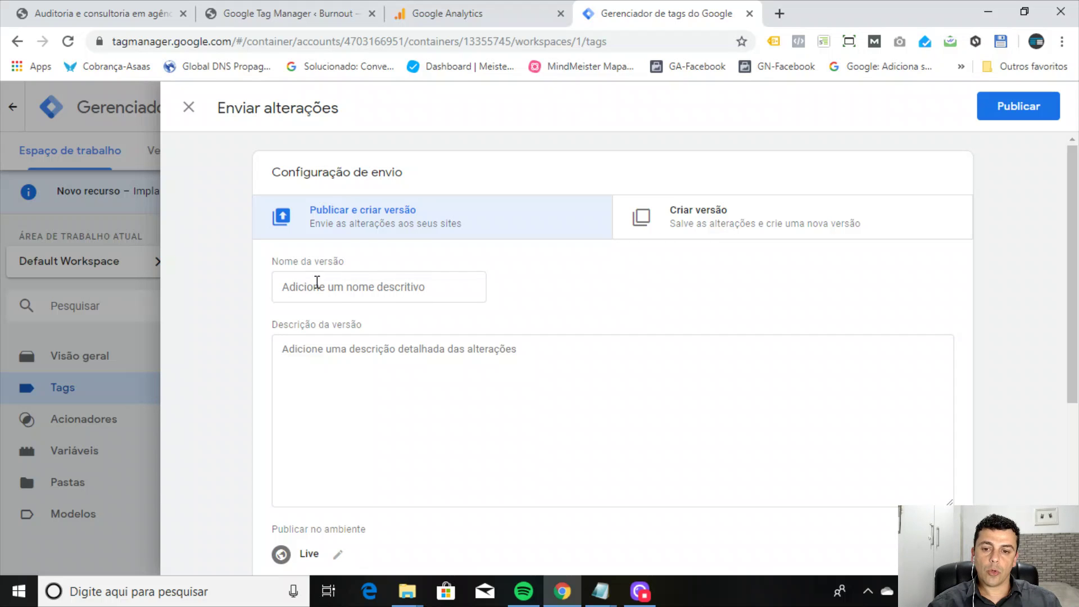
left_click(346, 287)
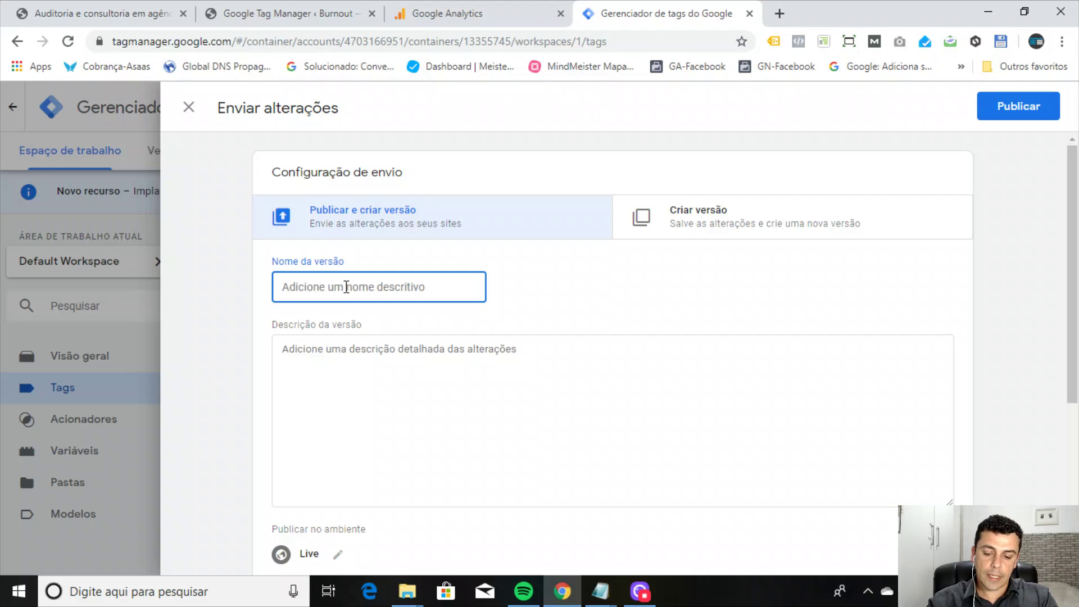
type("Versão GA")
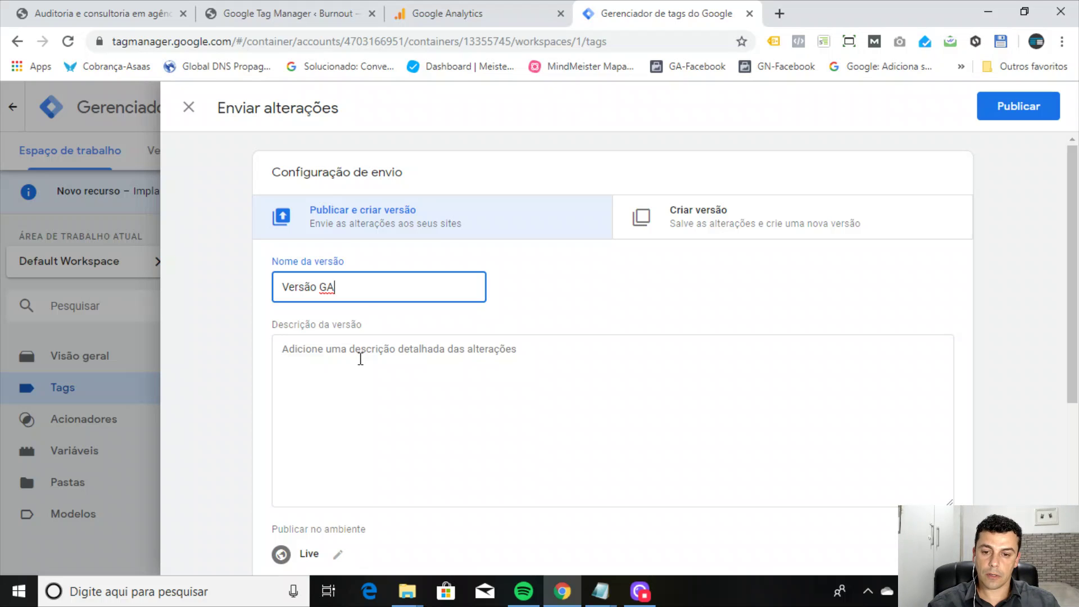
Step: Describe the version as "Enviada a Tag GA." and publish it to the Live environment
left_click(360, 357)
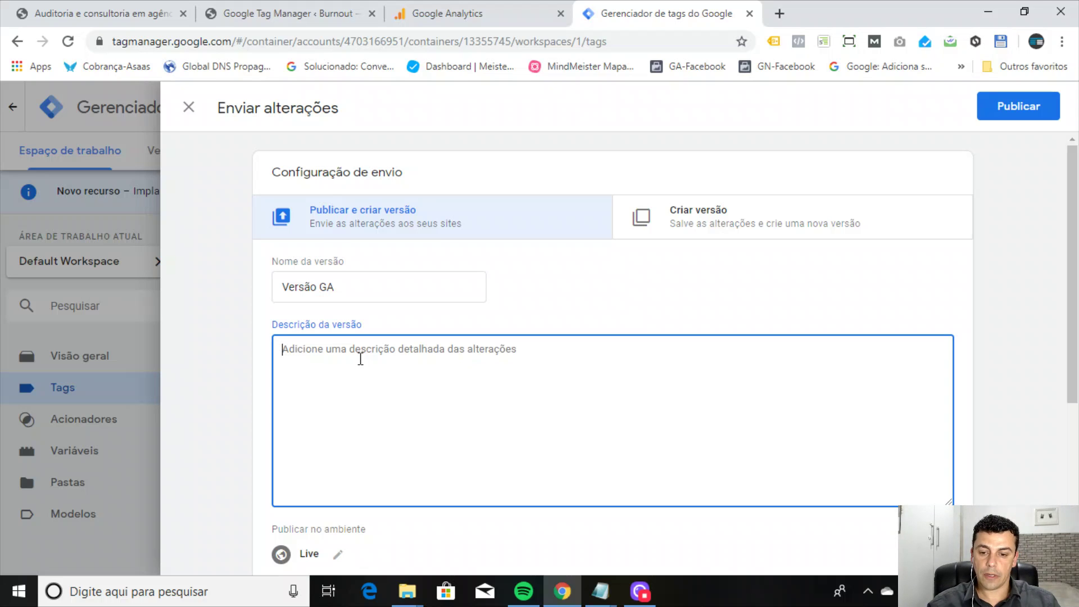
type("Enviada")
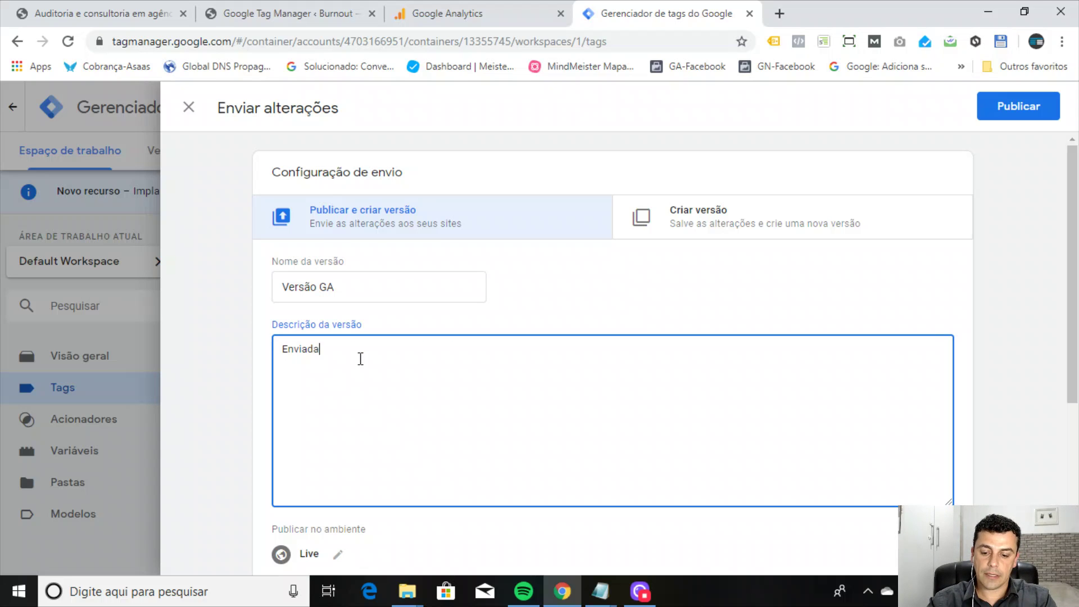
type(" a Tag ")
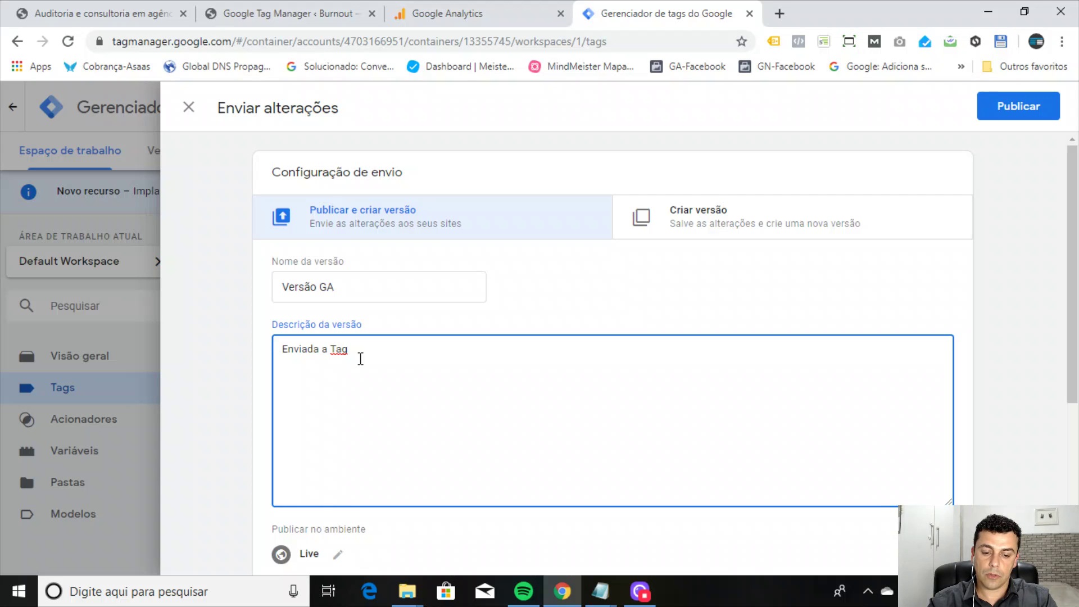
type("Google A")
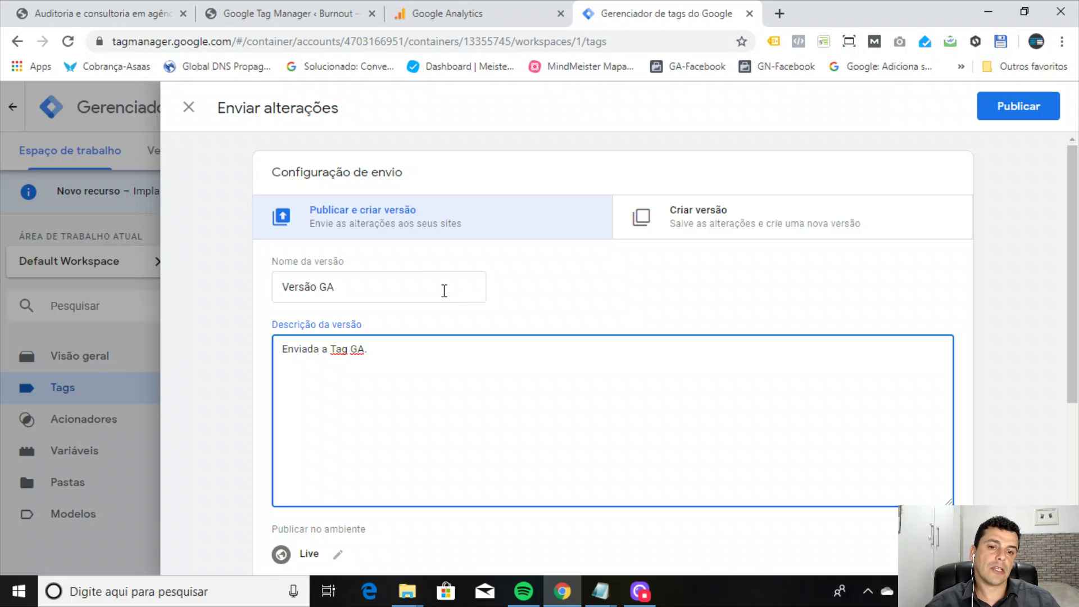
left_click(292, 285)
left_click(401, 344)
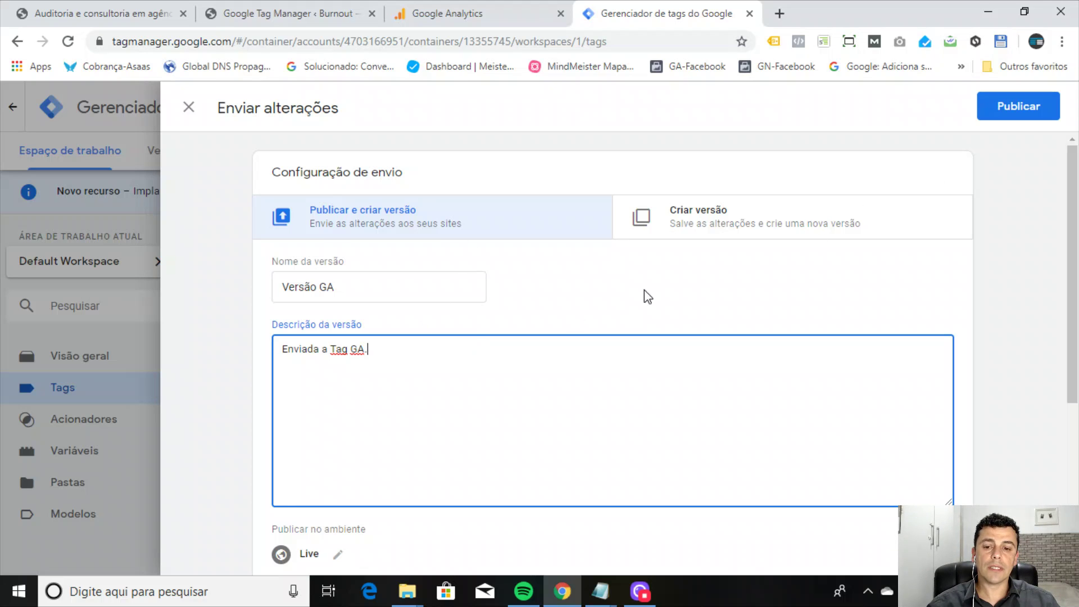
left_click(999, 112)
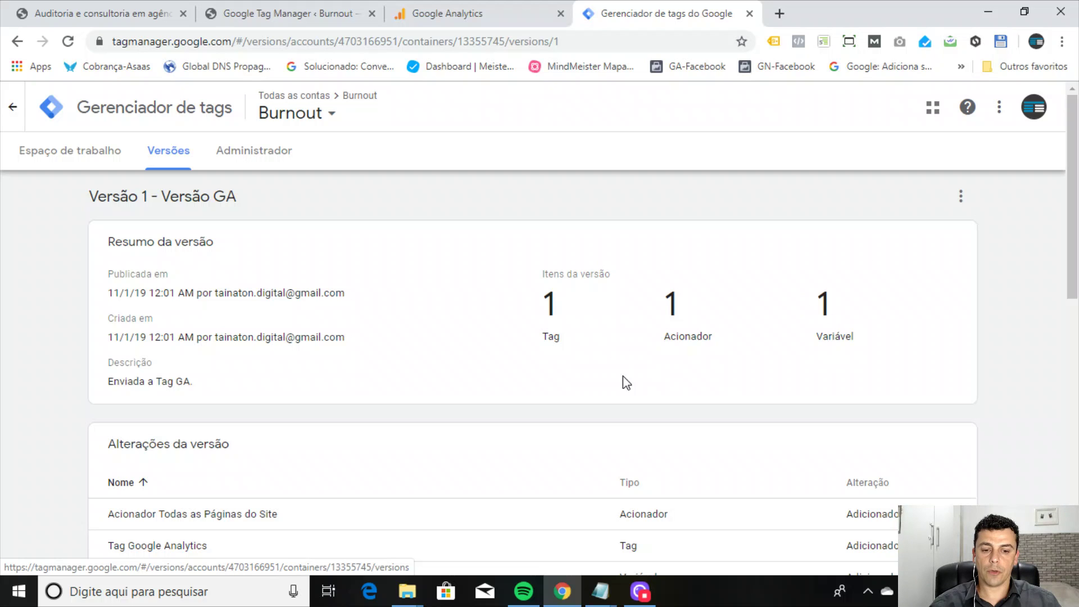
Step: Review the published version's changes, then switch to the Burnout website, reload it and check its tags with Google Tag Assistant
scroll(562, 381, "down", 4)
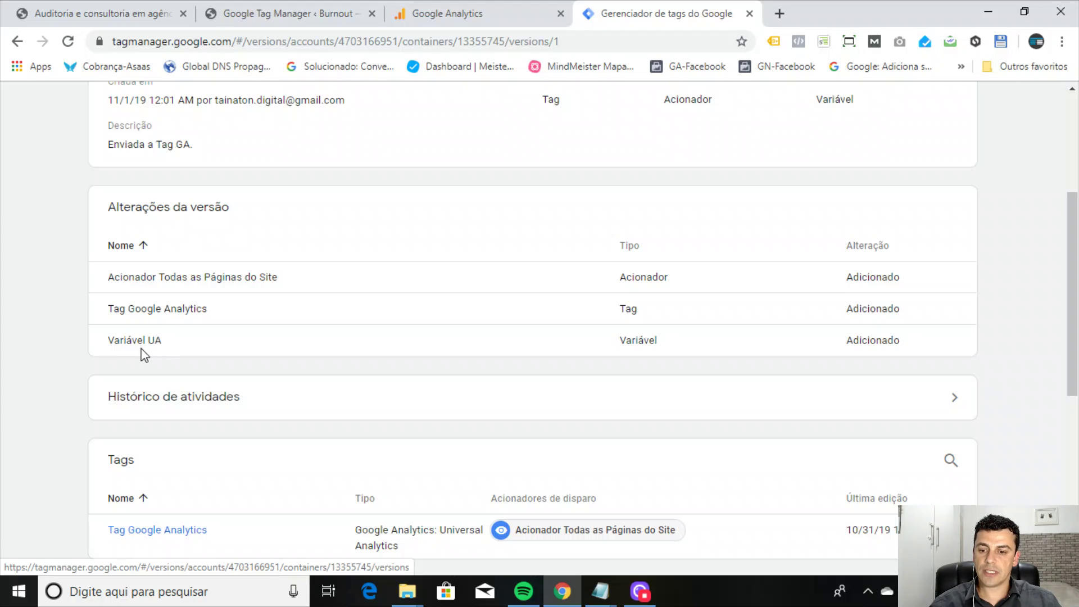
scroll(363, 398, "down", 1)
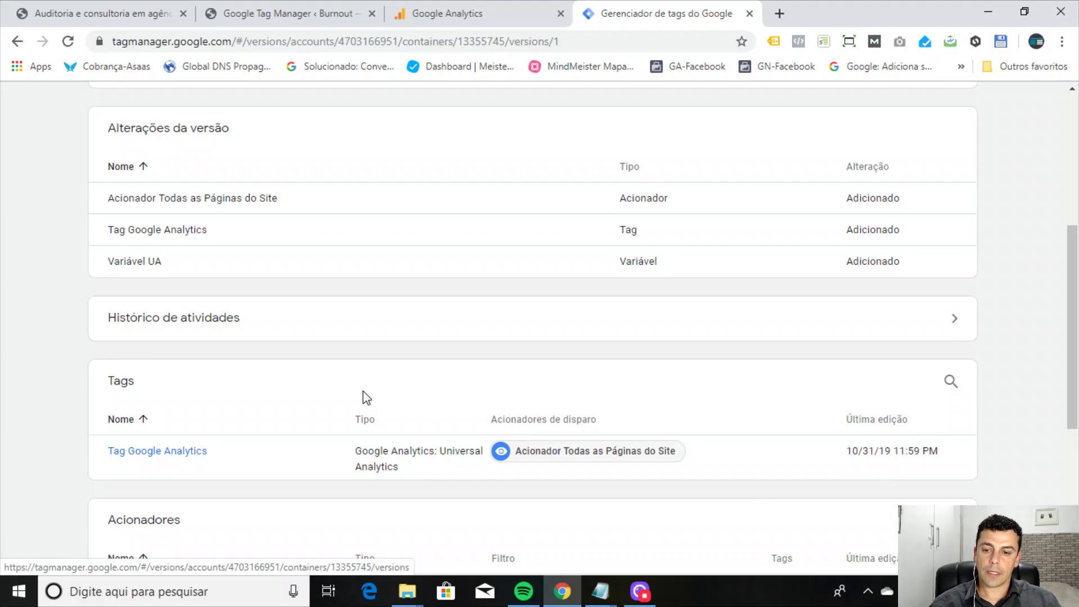
scroll(361, 366, "up", 5)
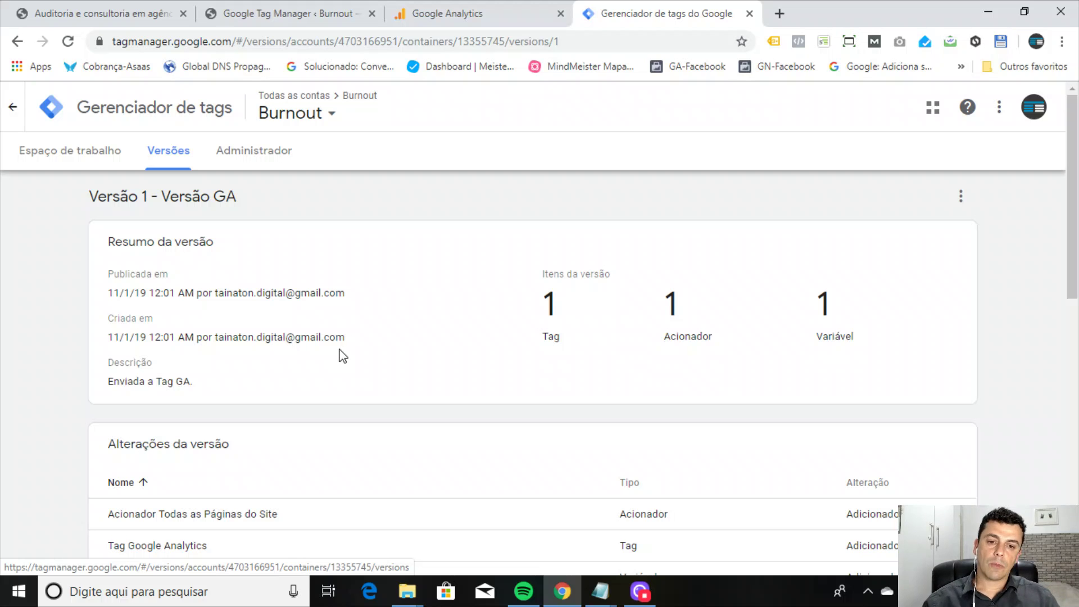
left_click(106, 17)
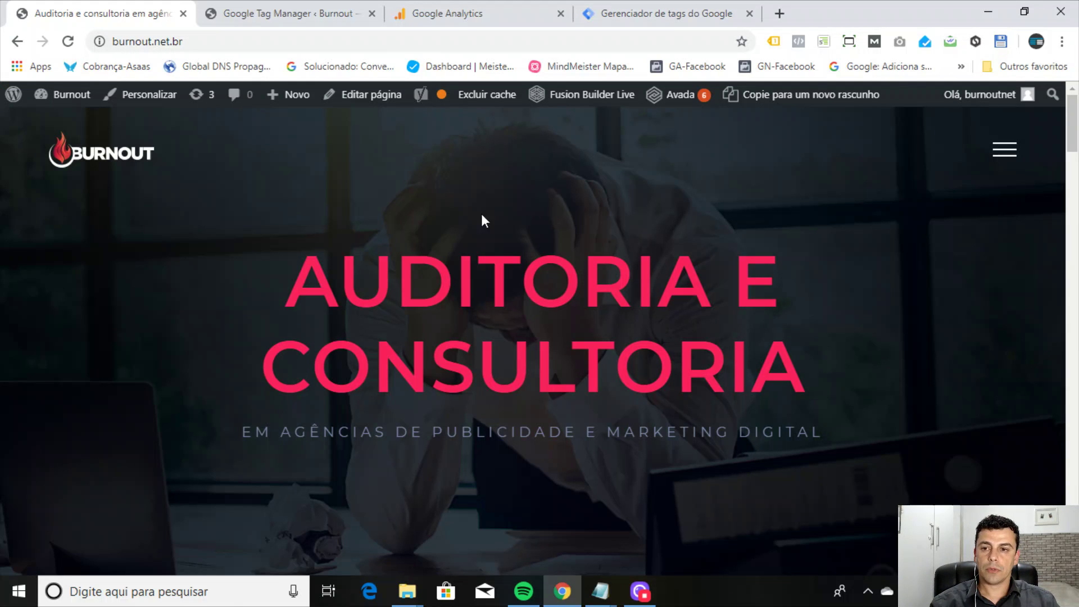
left_click(68, 42)
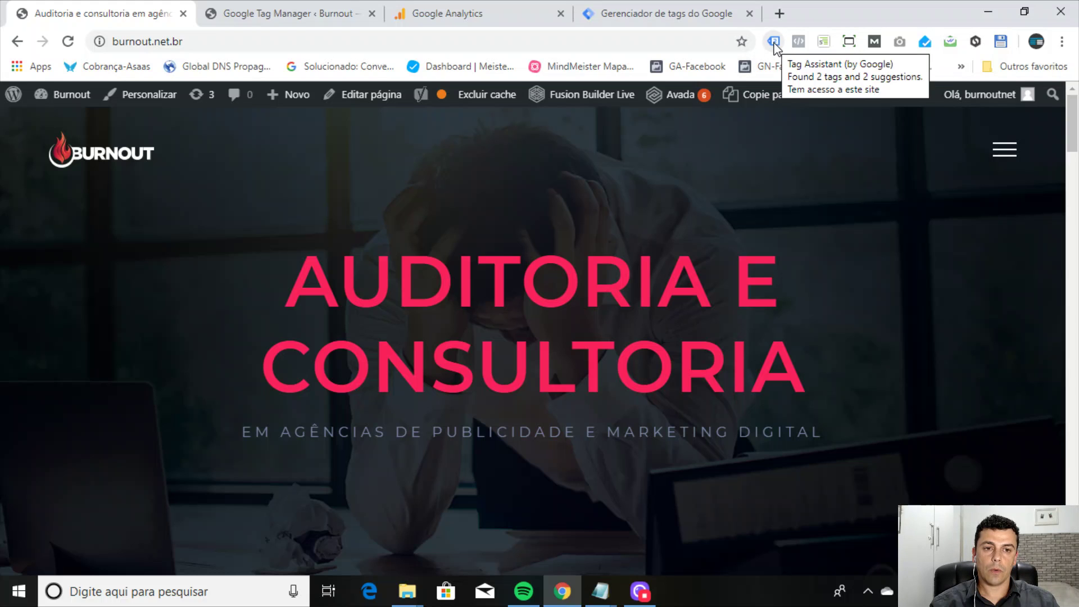
left_click(774, 43)
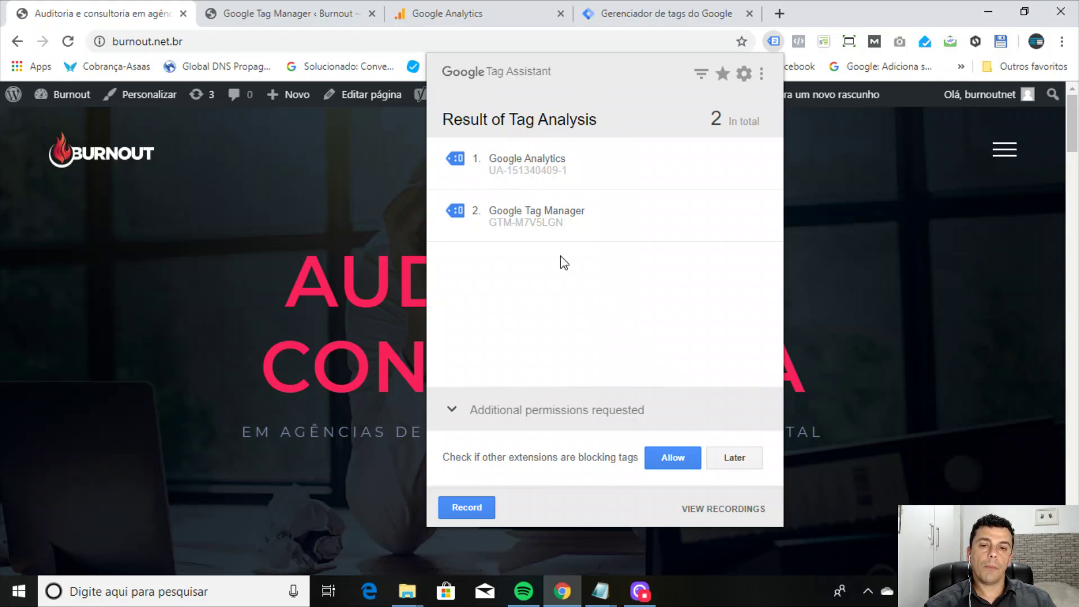
Step: Open the workspace overview in Tag Manager, then return to the Burnout website and review the Google Tag Assistant analysis again
left_click(658, 14)
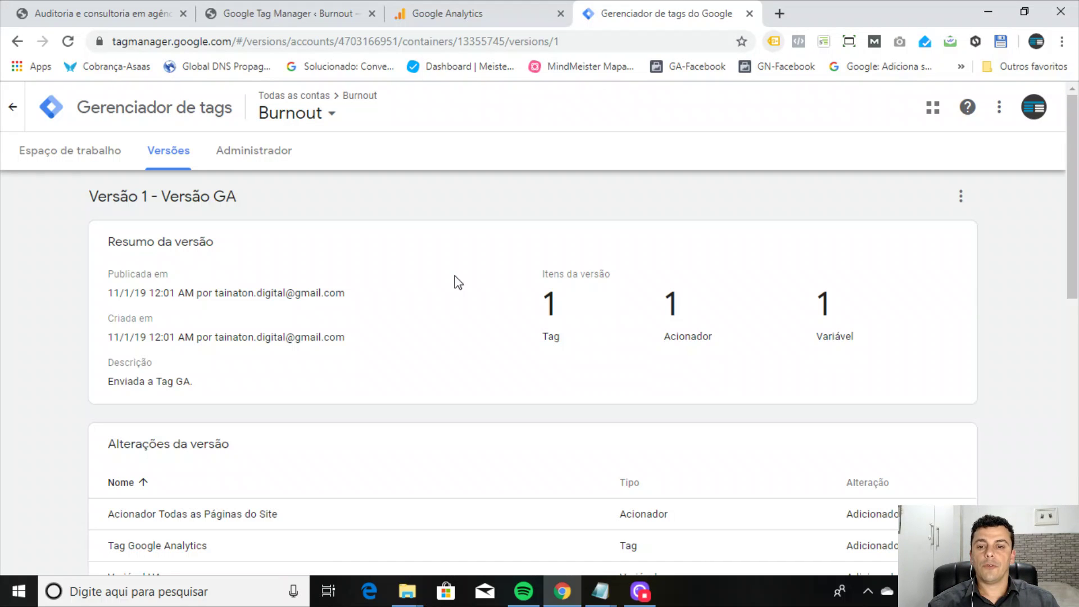
left_click(264, 14)
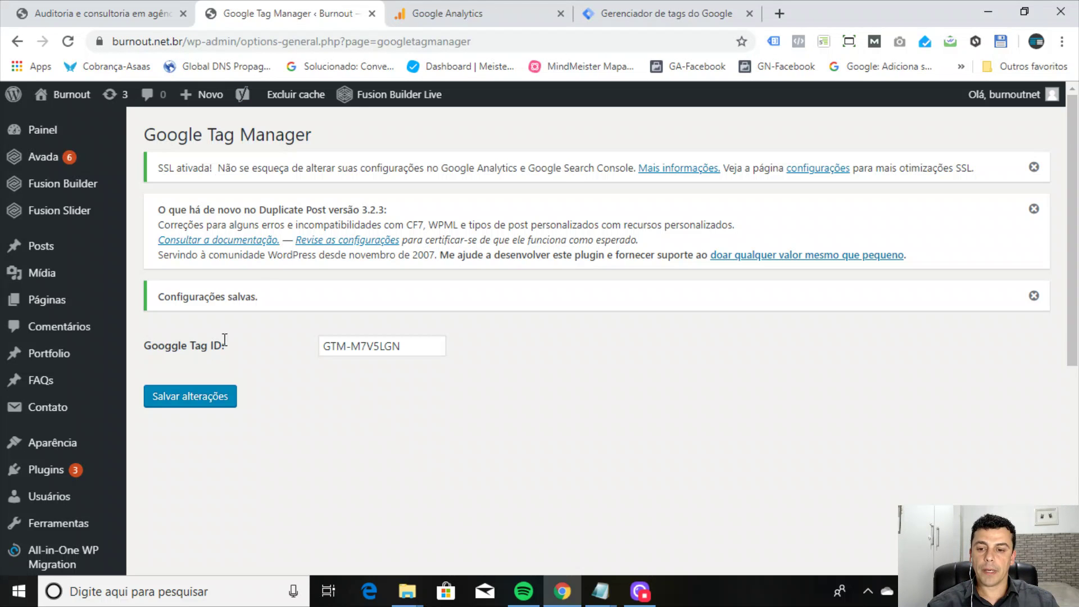
left_click(475, 17)
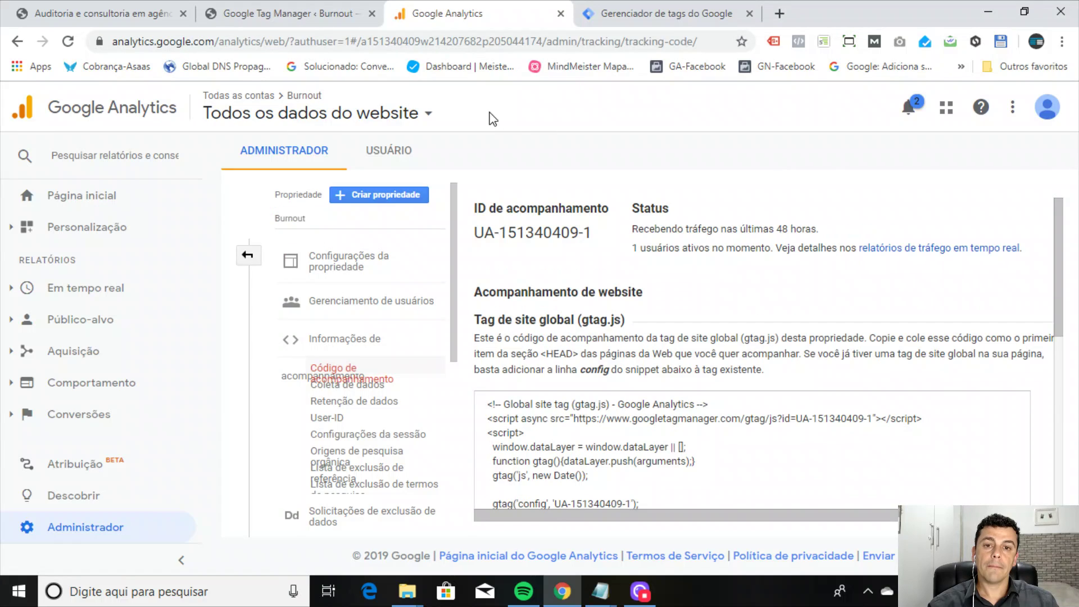
left_click(607, 23)
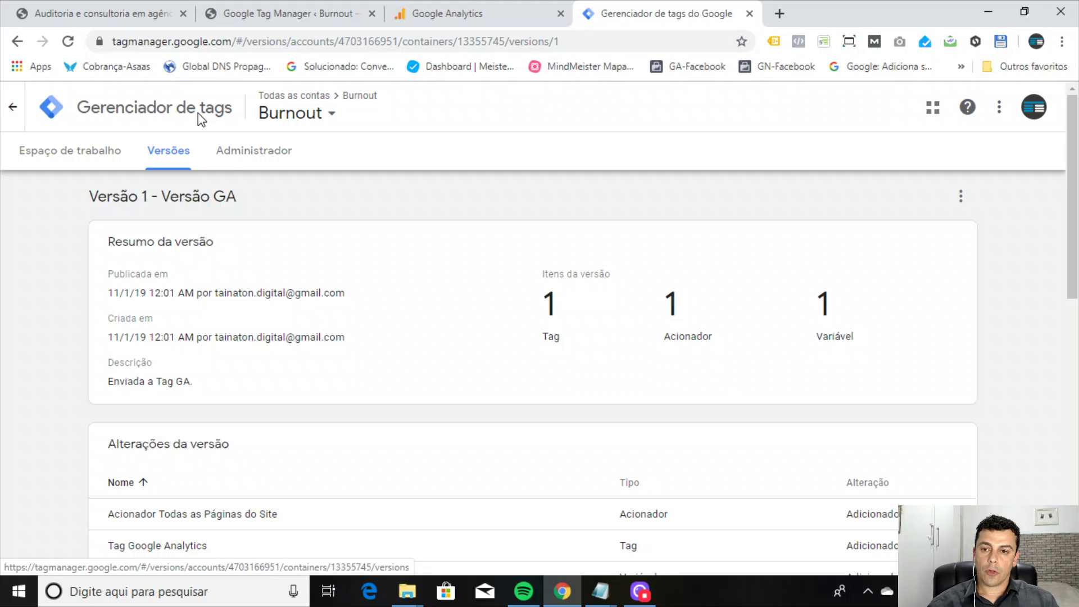
left_click(55, 157)
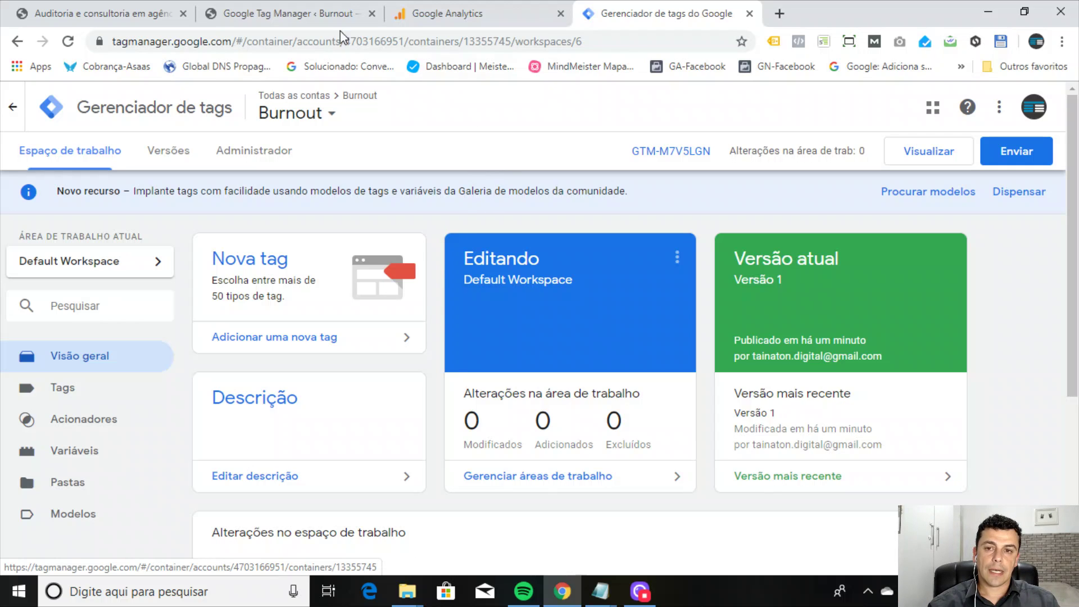
left_click(101, 12)
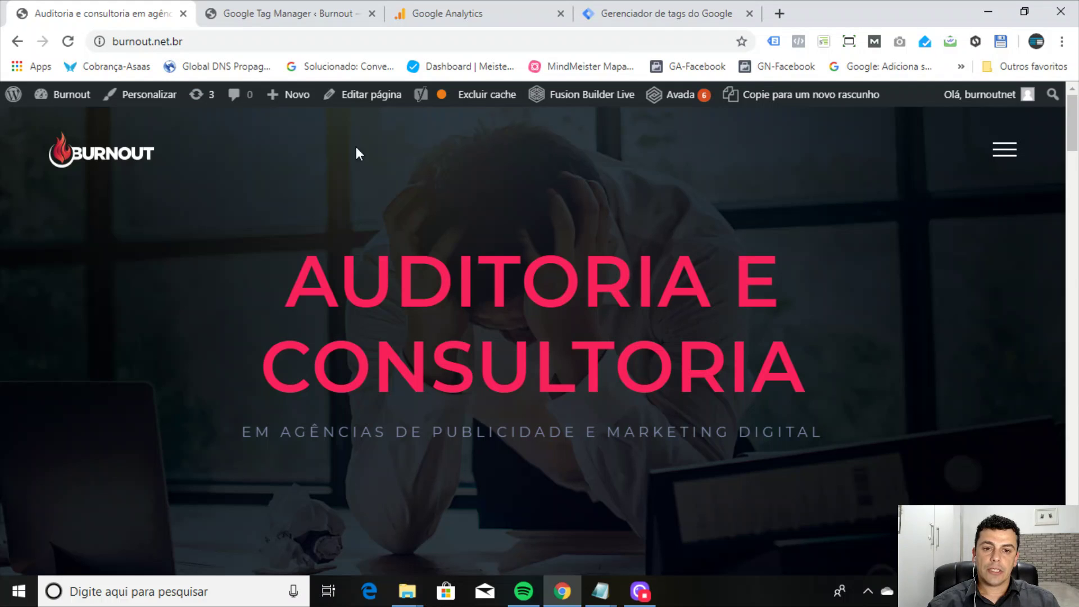
left_click(773, 41)
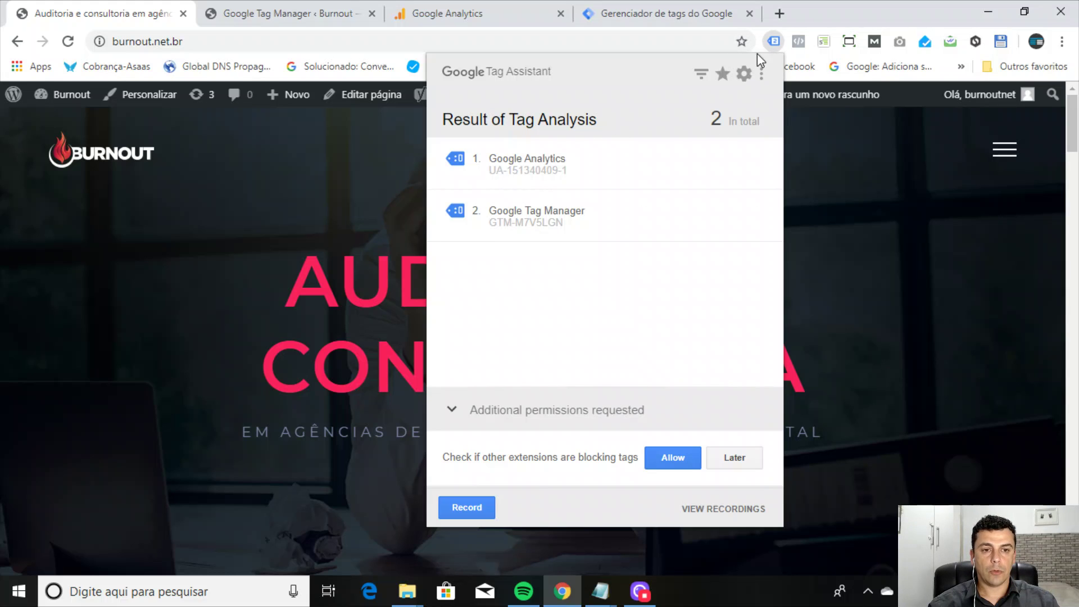
left_click(773, 41)
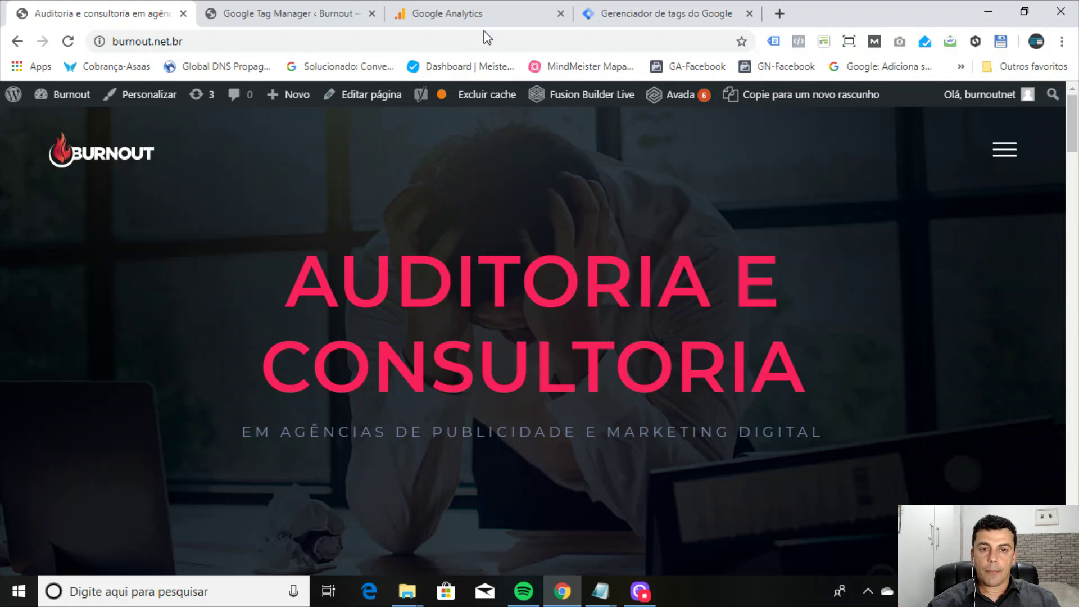
Step: Turn on preview mode for the Default Workspace in Tag Manager, then reload the Burnout website to load the debug pane
left_click(616, 14)
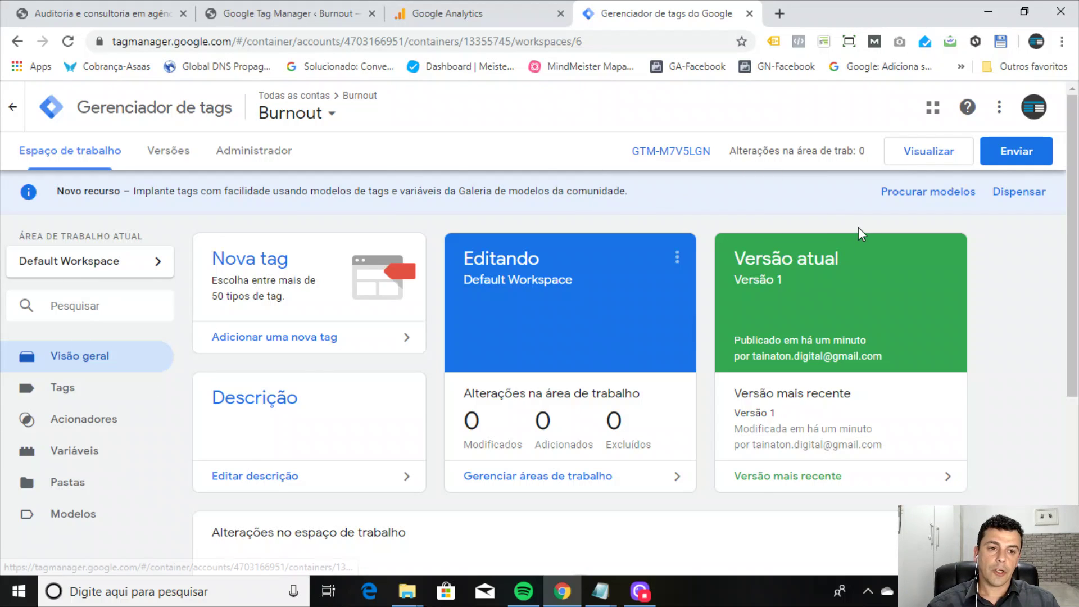
left_click(925, 160)
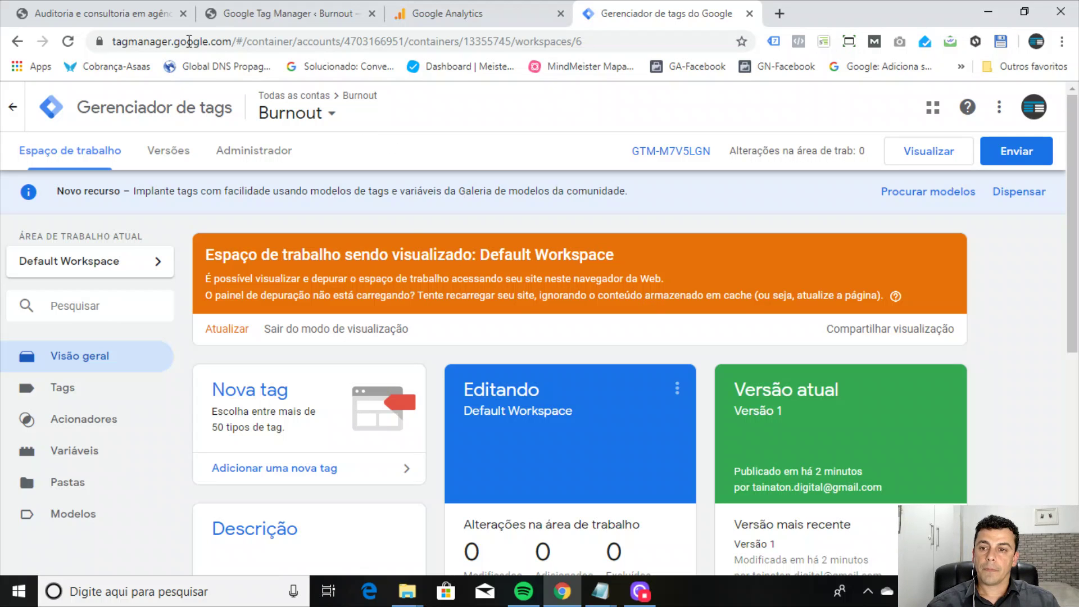
left_click(121, 13)
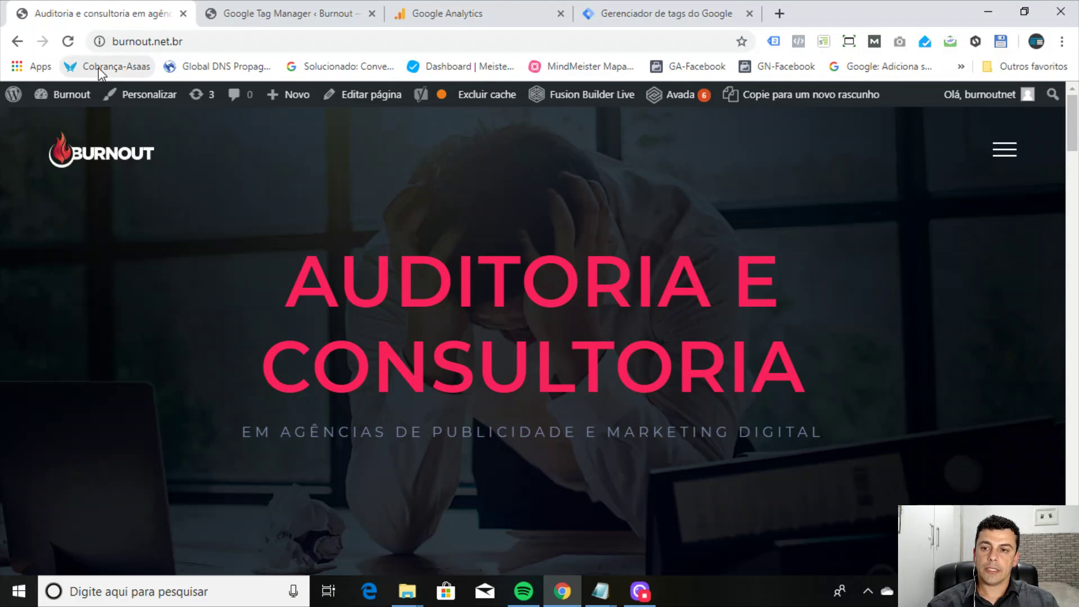
left_click(69, 43)
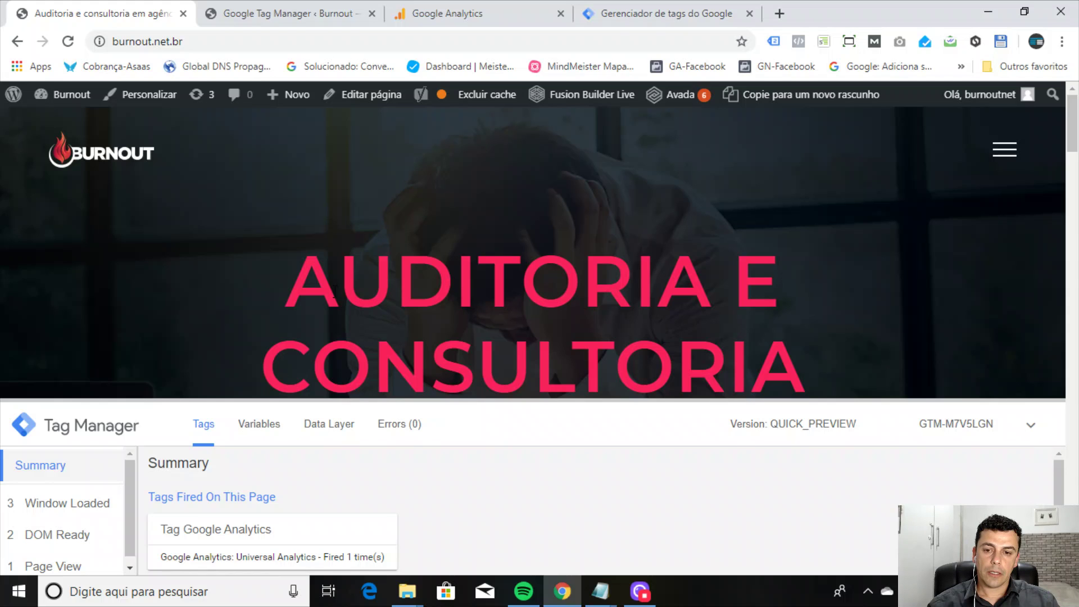
Step: Examine the fired and not-fired tags in the Tag Manager debug summary, enlarging the pane to fit both lists
scroll(623, 467, "down", 2)
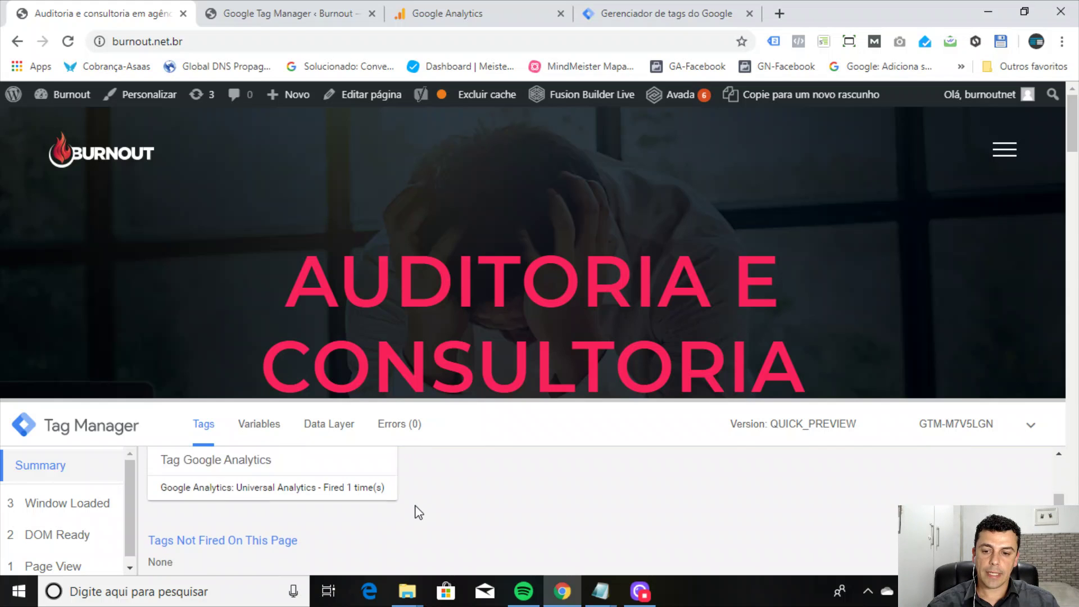
scroll(206, 509, "up", 2)
scroll(373, 518, "down", 2)
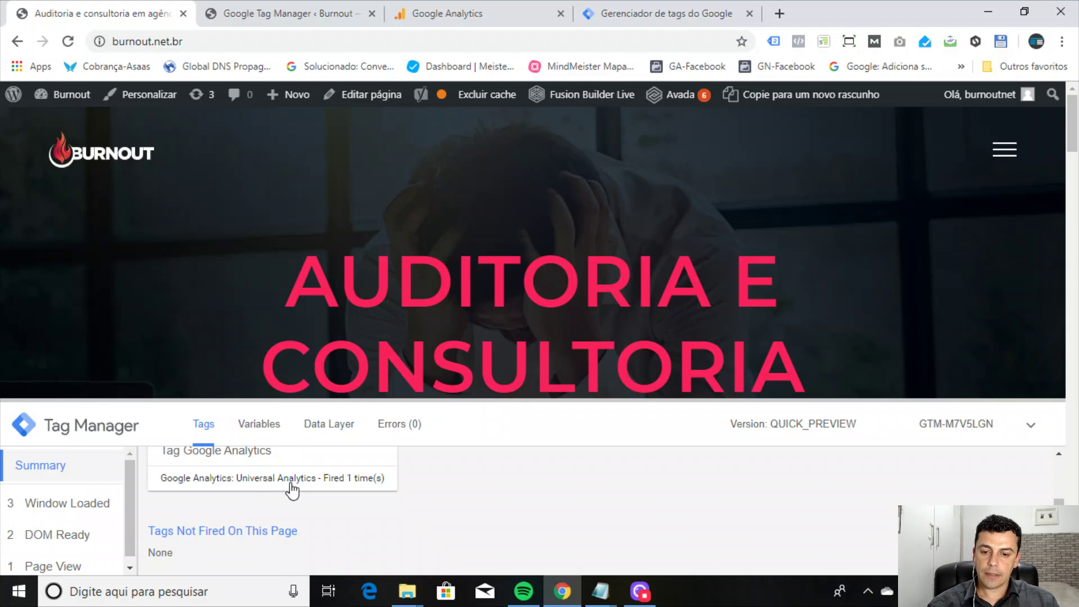
scroll(273, 551, "up", 2)
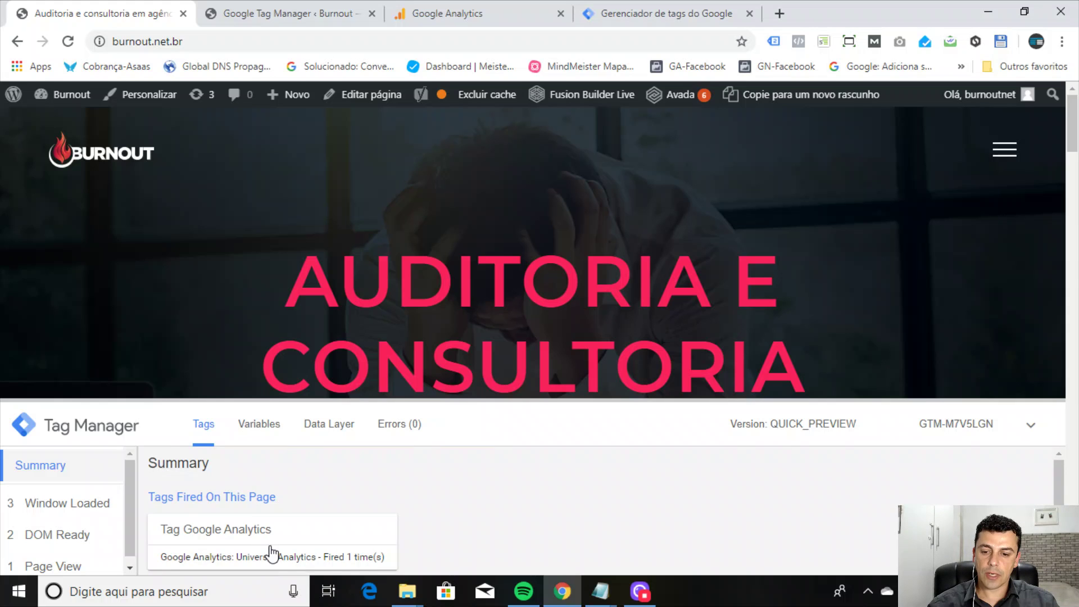
scroll(229, 511, "down", 2)
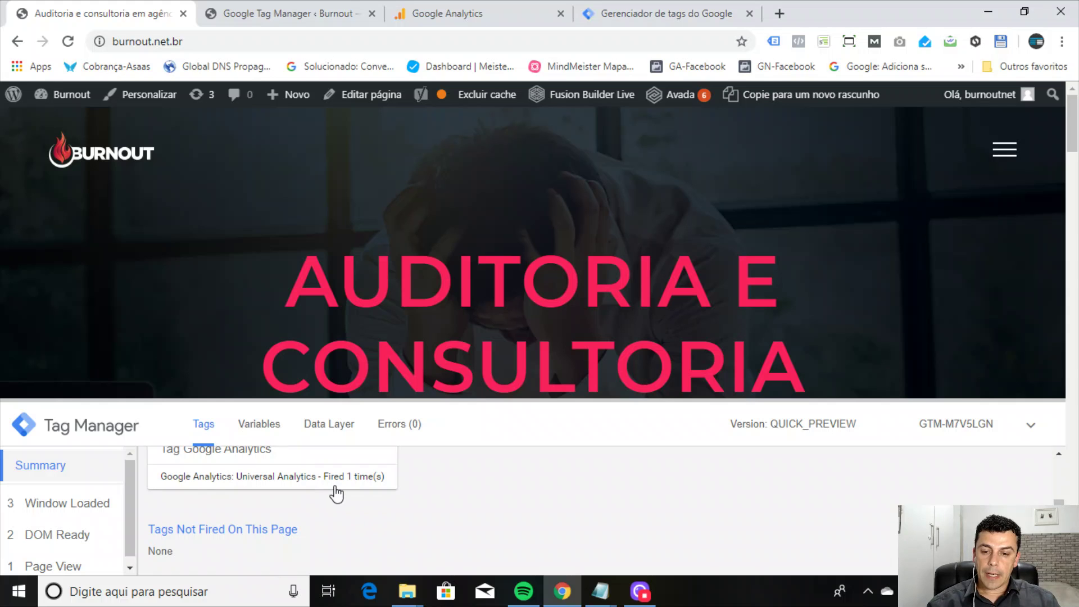
left_click_drag(490, 402, 494, 303)
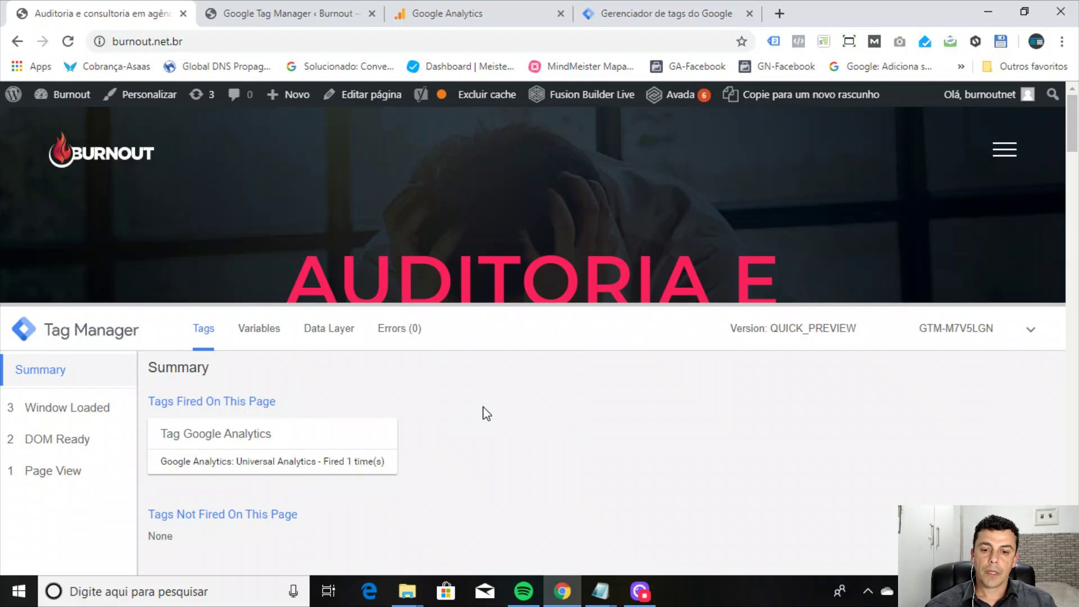
left_click_drag(489, 305, 488, 323)
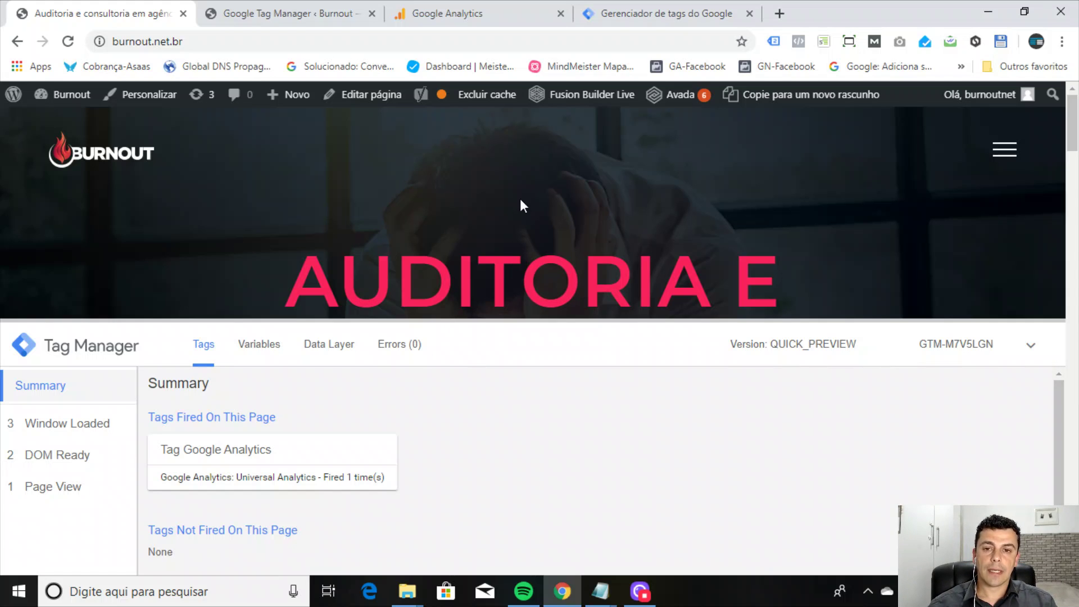
Step: Exit preview mode in Tag Manager, then reload the Burnout website without the debug pane
left_click(636, 13)
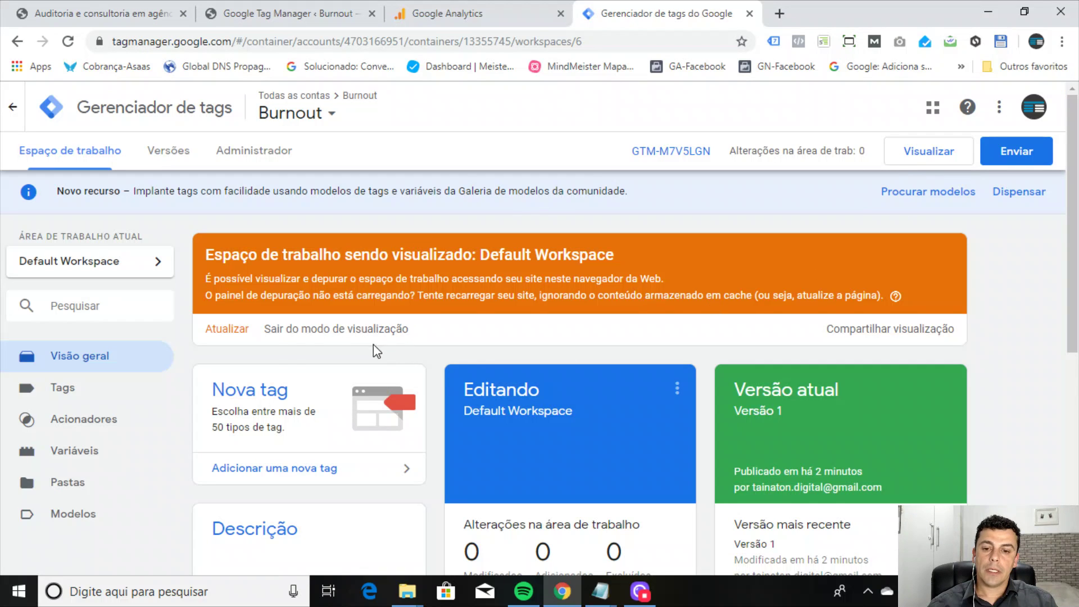
left_click(318, 331)
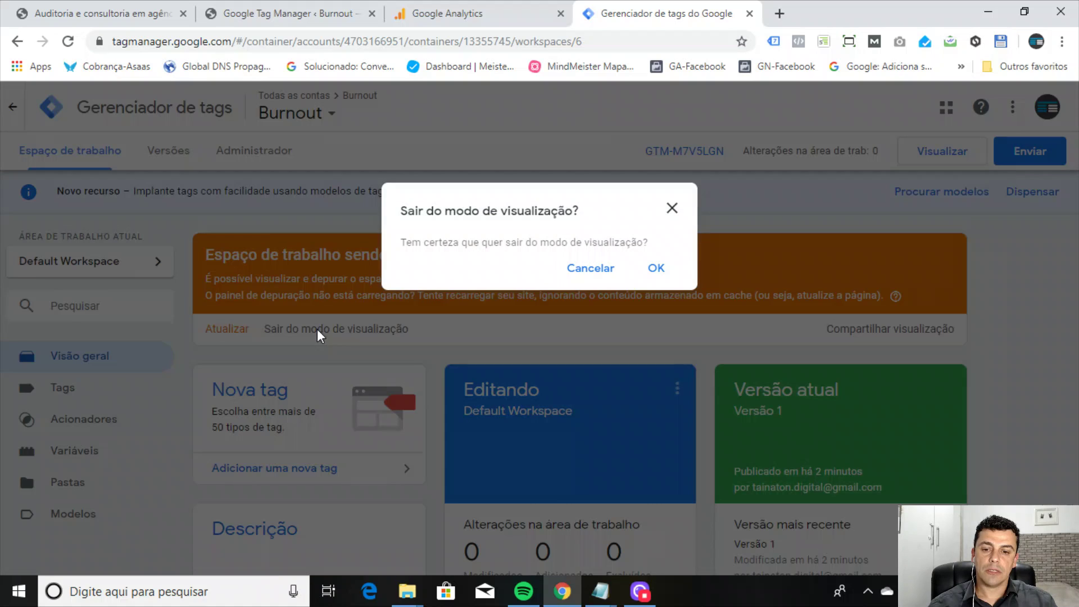
left_click(657, 271)
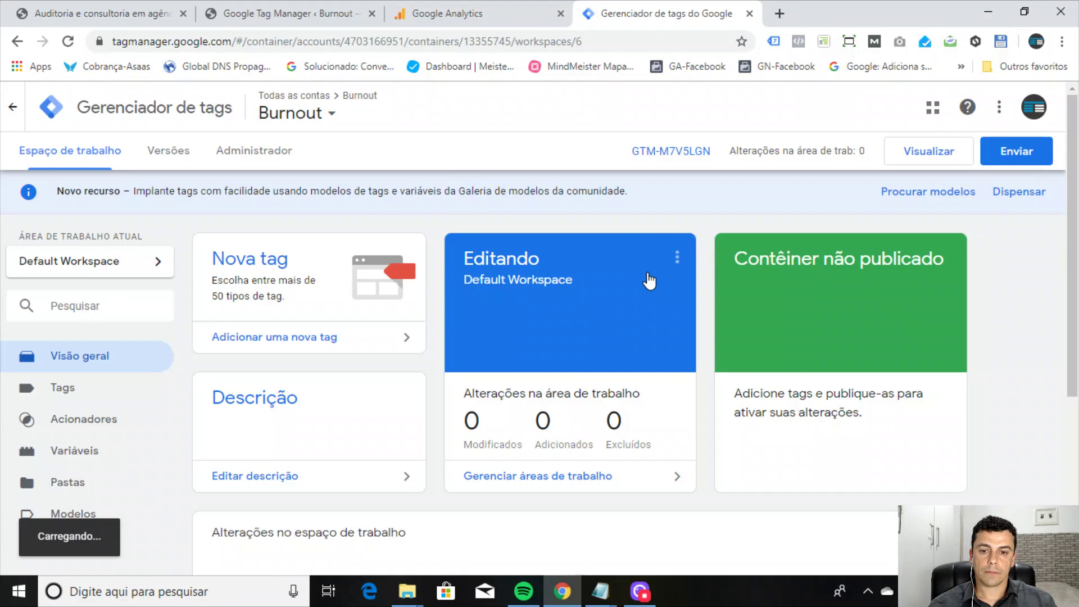
left_click(95, 13)
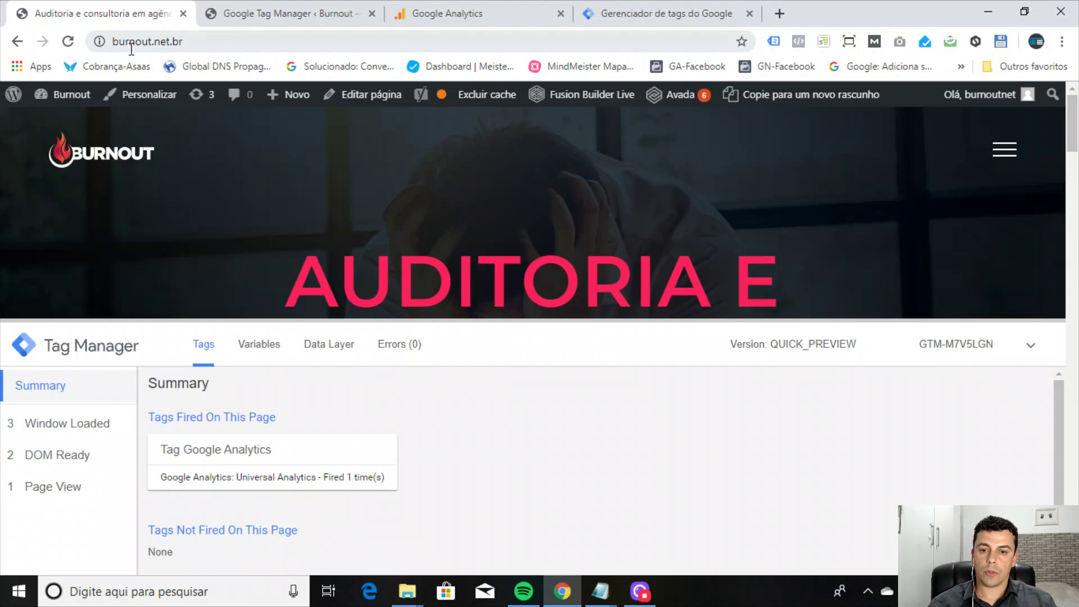
left_click(67, 42)
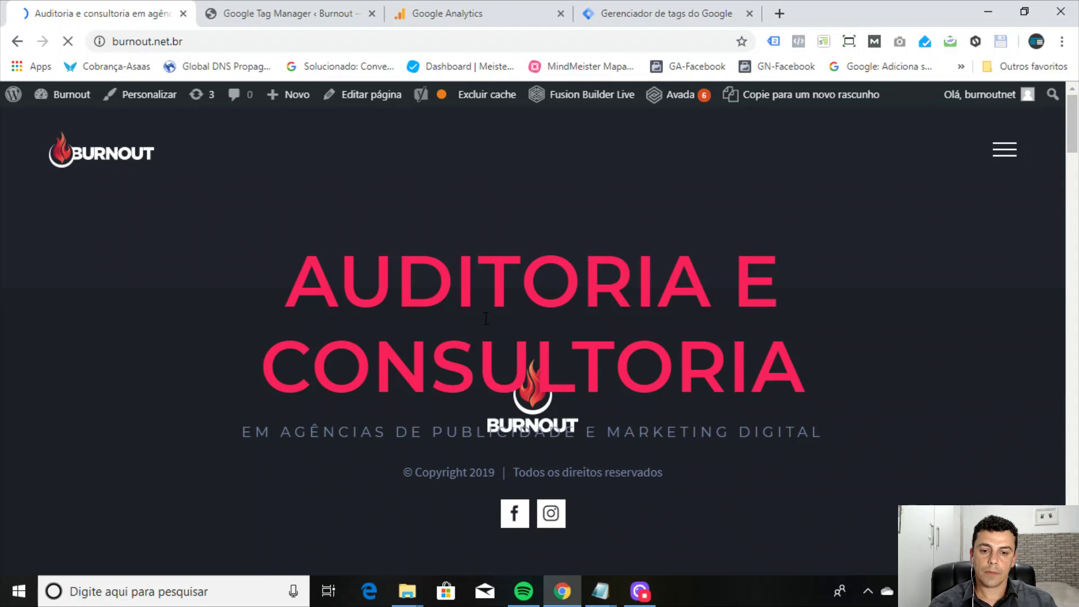
Step: Check the reloaded site's tags with Google Tag Assistant, then return to the Tag Manager workspace overview
left_click(774, 42)
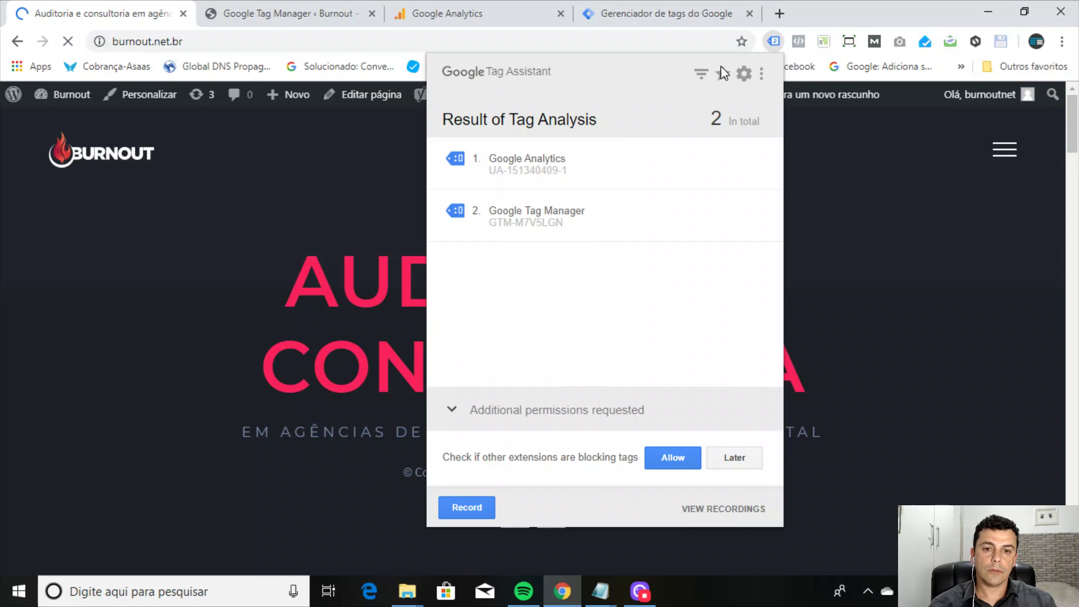
left_click(776, 41)
left_click(655, 14)
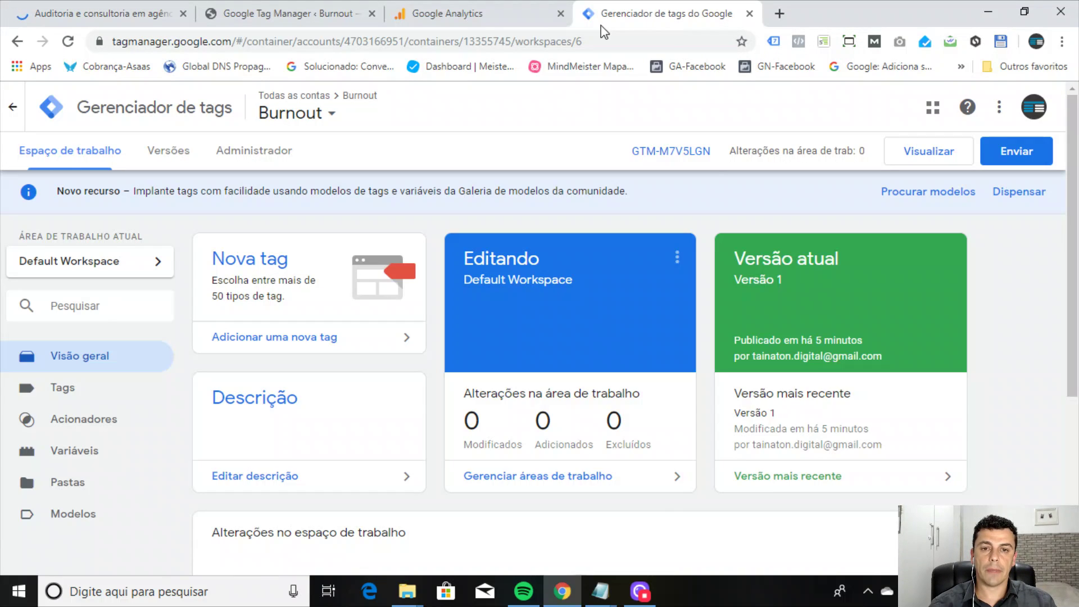
left_click(467, 15)
left_click(614, 16)
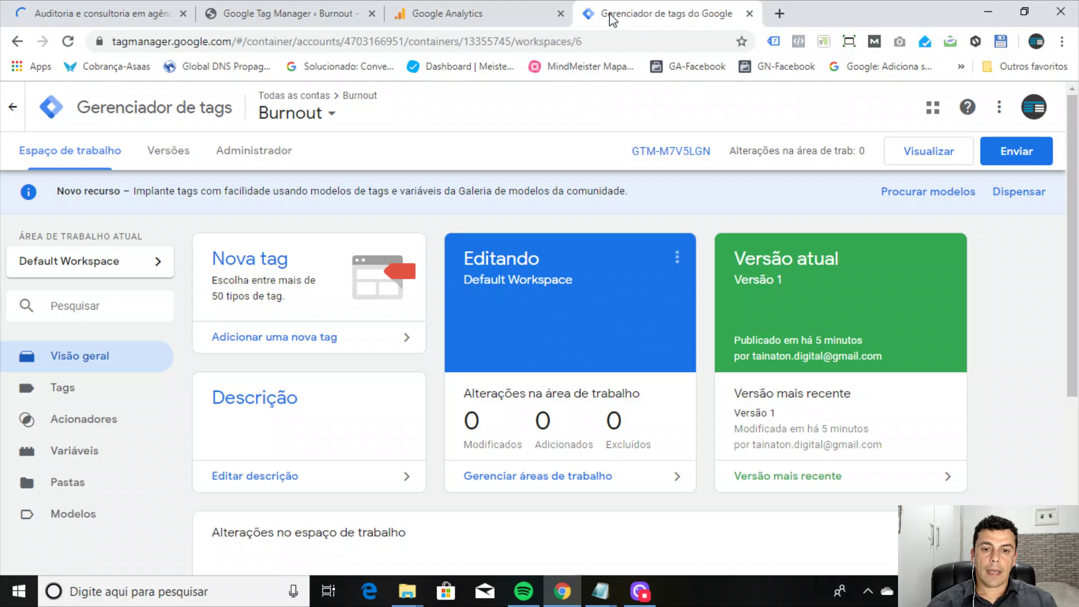